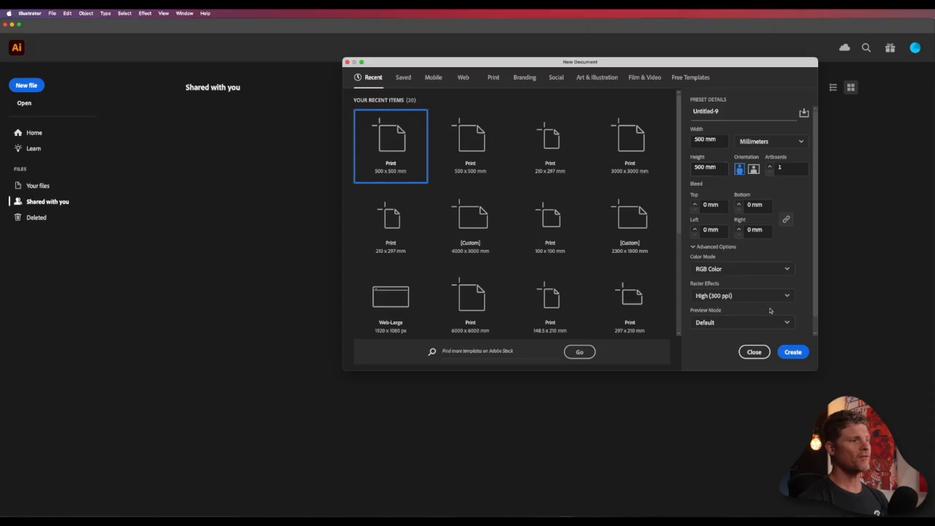
Step: Create a 500 x 500 mm RGB document at 300 ppi and add the text DENY in the upper part of the artboard
left_click(793, 352)
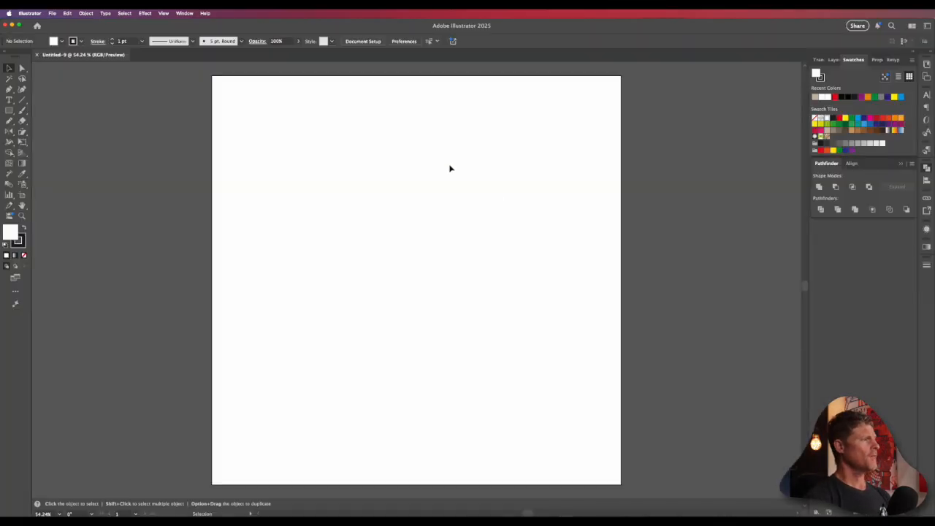
key("t")
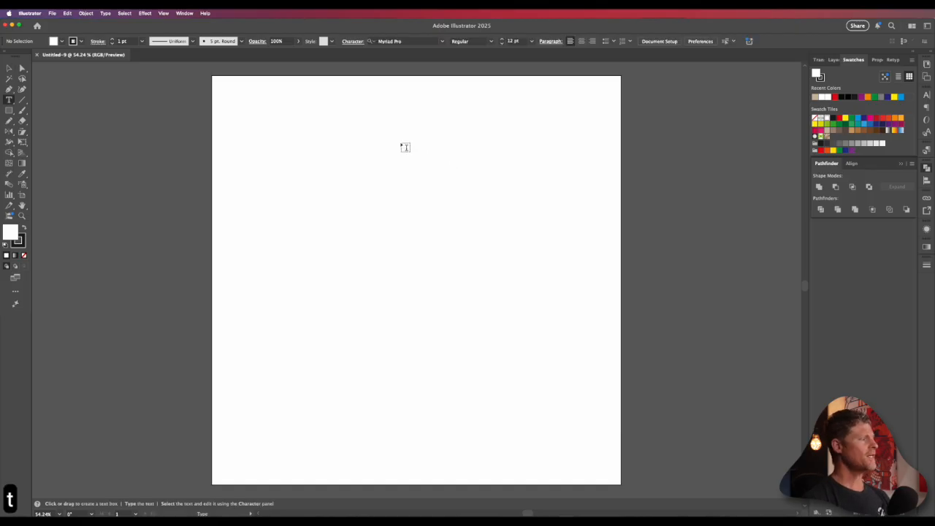
left_click(372, 154)
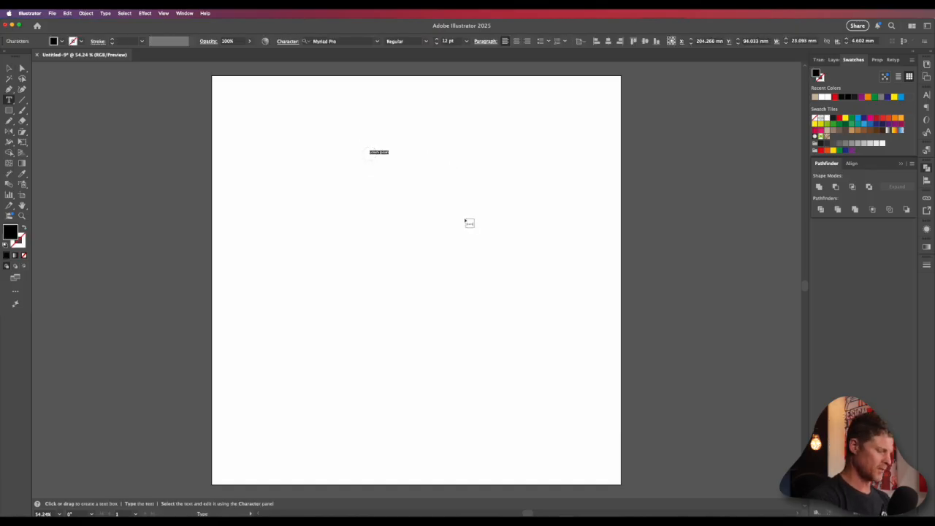
type("DENY")
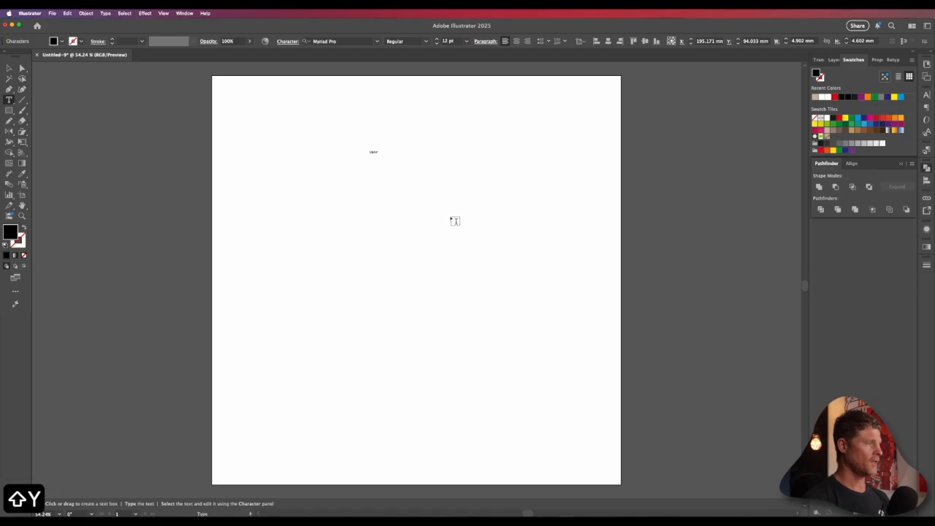
key("Escape")
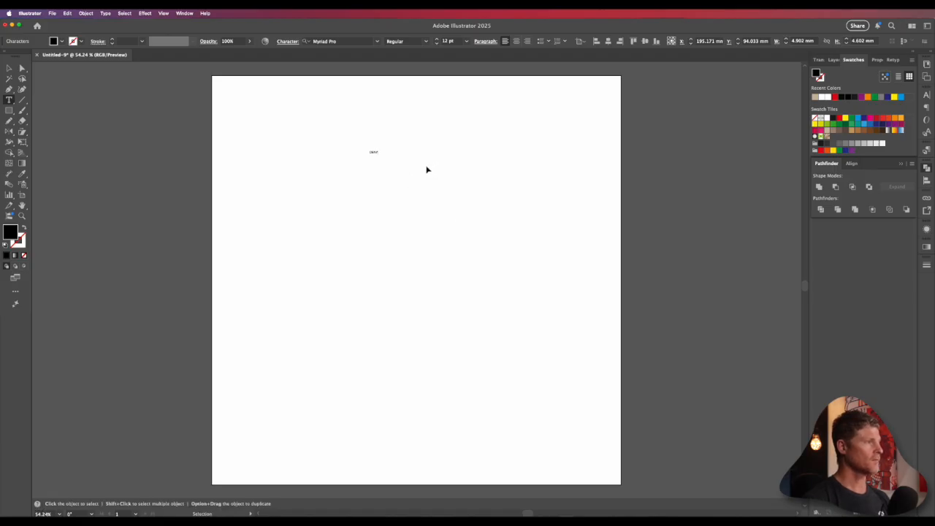
Step: Duplicate the DENY text just below the original and change the copy to THE
key("v")
left_click(373, 154)
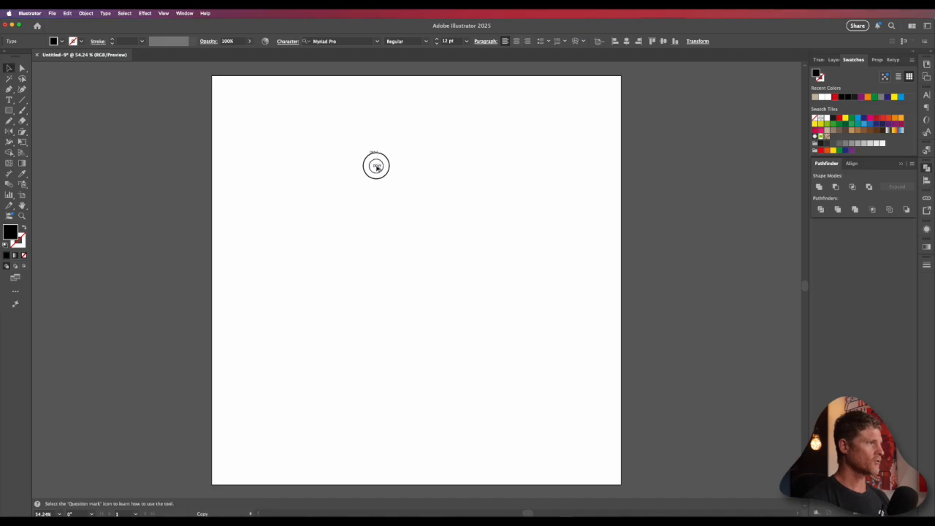
key("t")
double_click(376, 168)
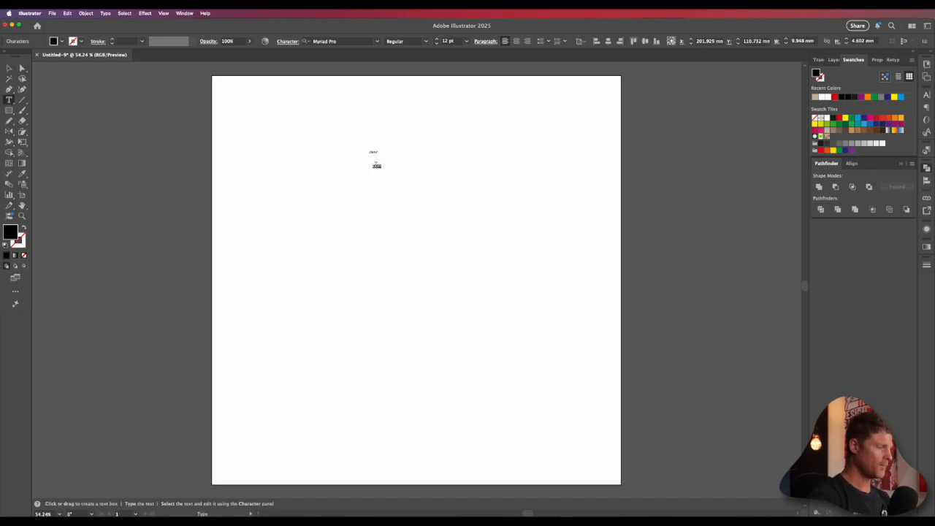
type("THE")
left_click(426, 195, "super")
Step: Scale both words up together to about 138 pt and move them to the upper middle of the artboard
key("v")
left_click(462, 214)
left_click_drag(336, 119, 563, 306)
key("e")
key("v")
left_click(522, 251)
left_click_drag(460, 318, 428, 219)
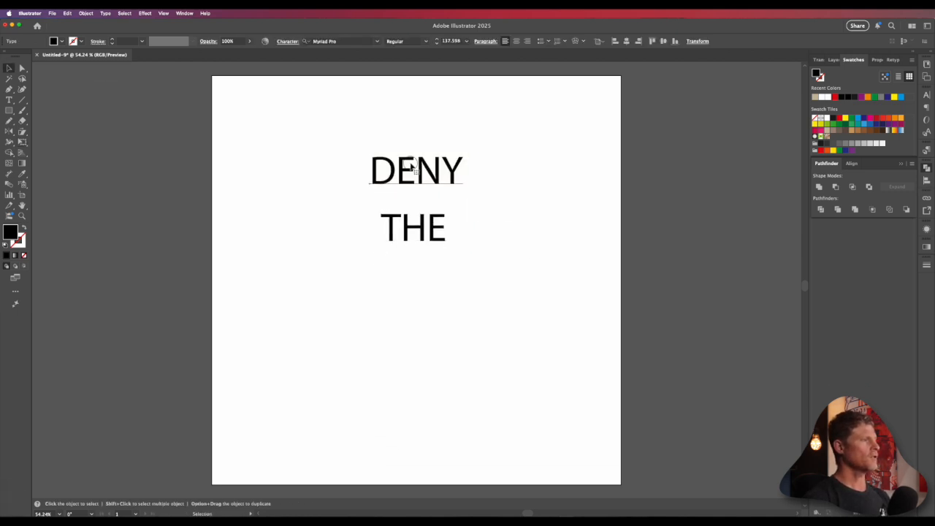
Step: Set the font of the word DENY to Drone Ranger
left_click(330, 42)
type("drione")
key("BackSpace")
key("BackSpace")
key("BackSpace")
key("BackSpace")
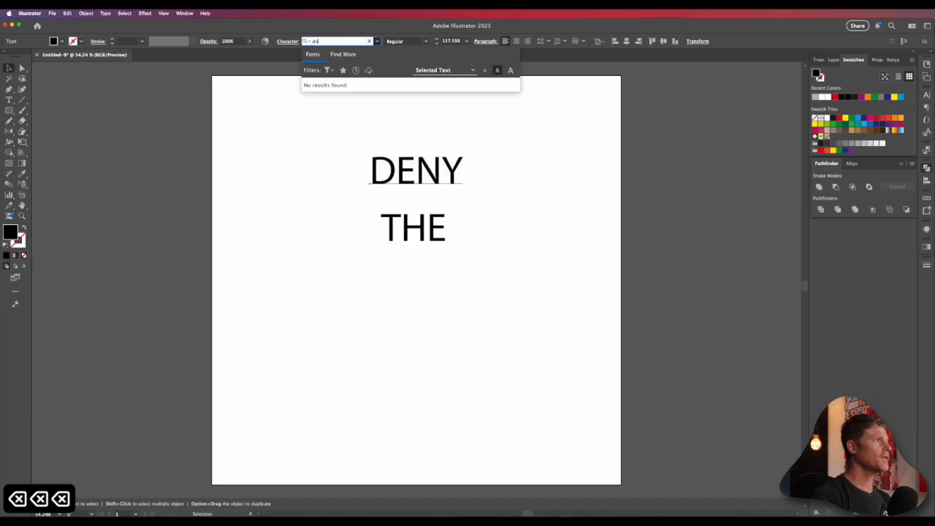
type("on")
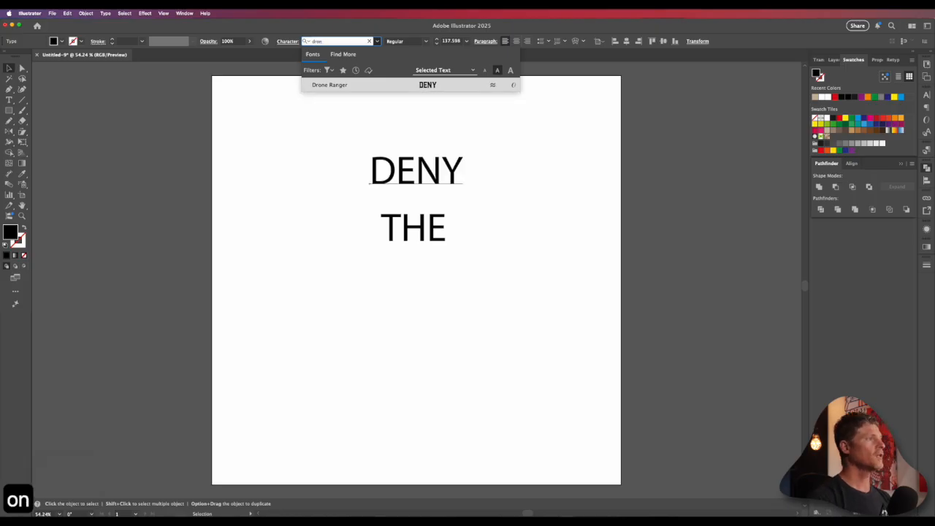
left_click(346, 84)
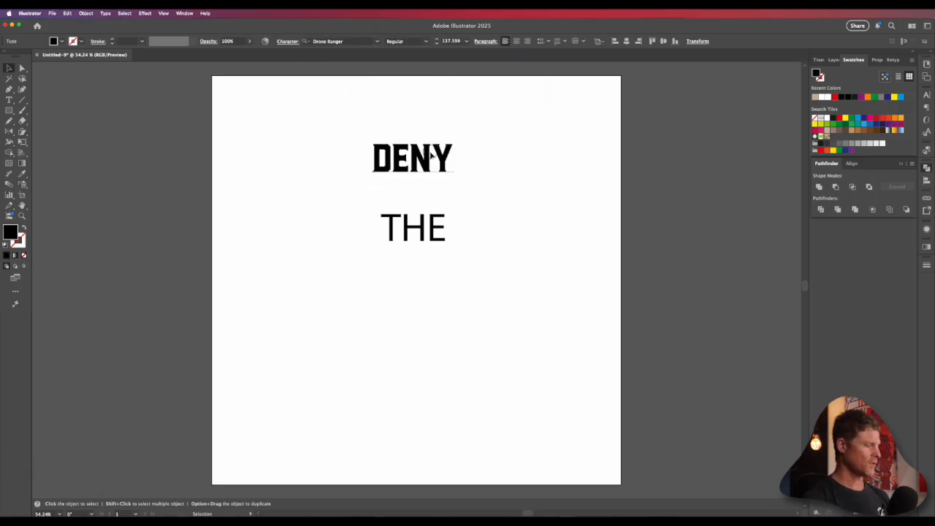
Step: Enlarge DENY to about 288 pt and place it above THE
key("e")
left_click_drag(453, 139, 498, 124)
key("v")
left_click_drag(445, 157, 468, 140)
Step: Shift THE slightly sideways under DENY and set its font to Anaheim Gothic
left_click_drag(423, 220, 434, 224)
left_click(335, 41)
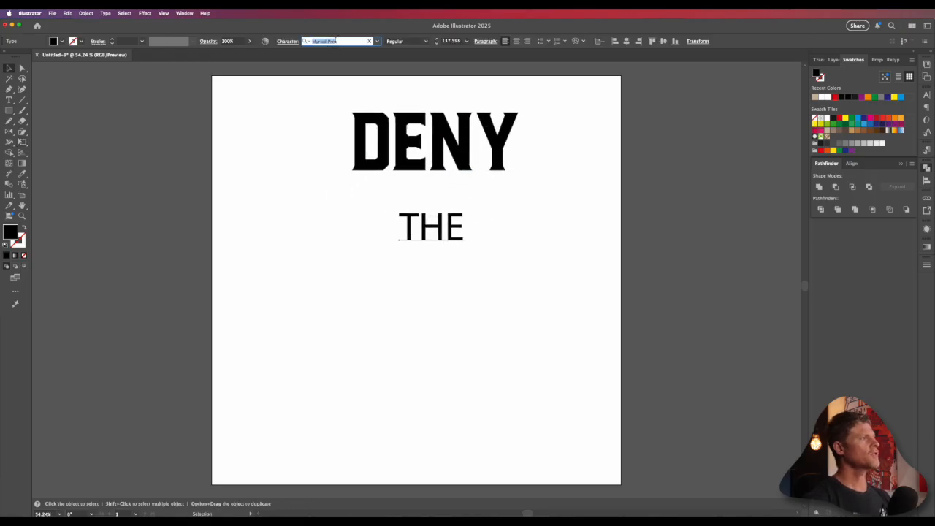
type("ana")
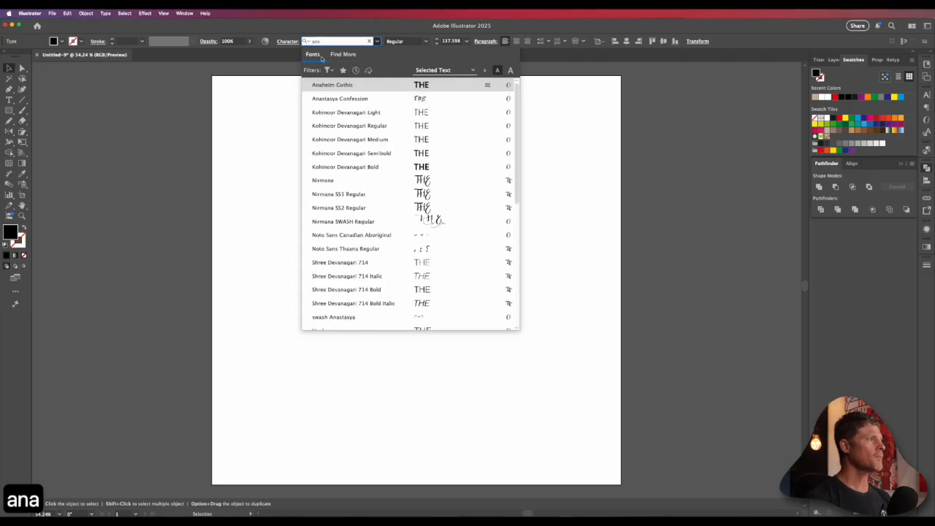
left_click(323, 85)
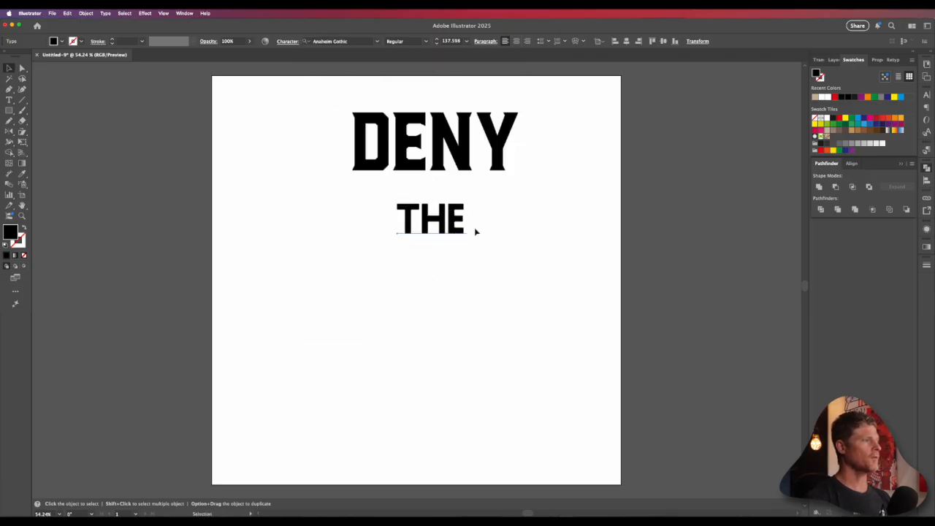
Step: Duplicate DENY below THE, change the copy to MACHINE and move it to the middle of the artboard's width
left_click(460, 149)
left_click_drag(455, 143, 445, 283)
double_click(444, 287)
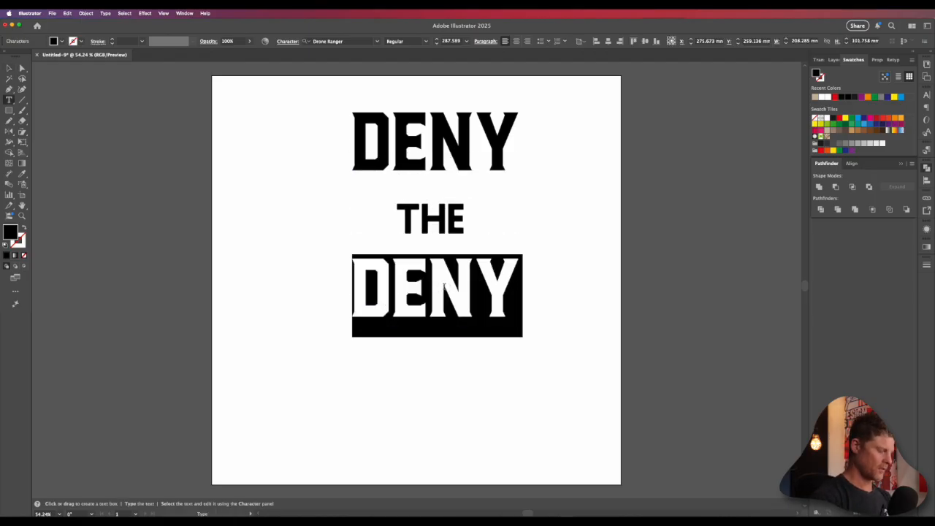
type("MACHINE")
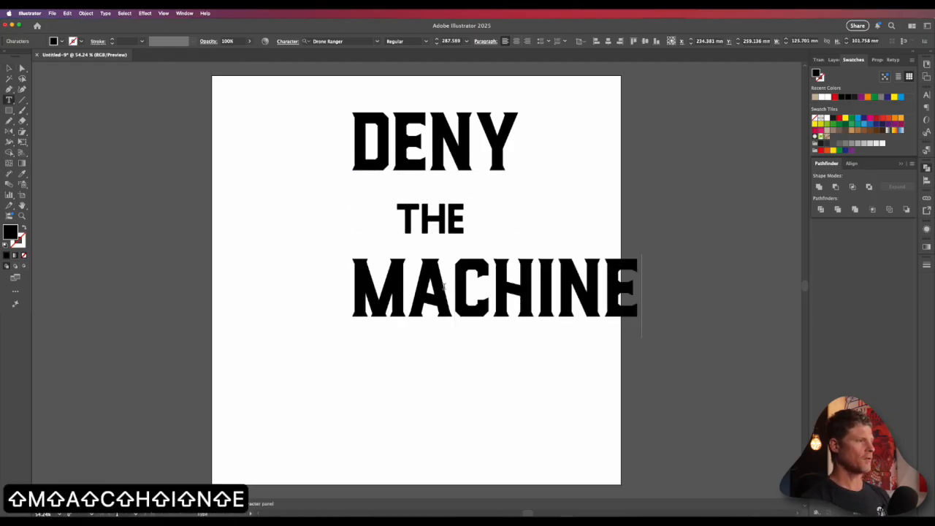
left_click(478, 335, "super")
key("v")
left_click_drag(509, 314, 426, 350)
Step: Reposition THE between the two large words and add a spaced bullet before and after it
left_click(437, 256)
left_click_drag(433, 231, 425, 234)
key("t")
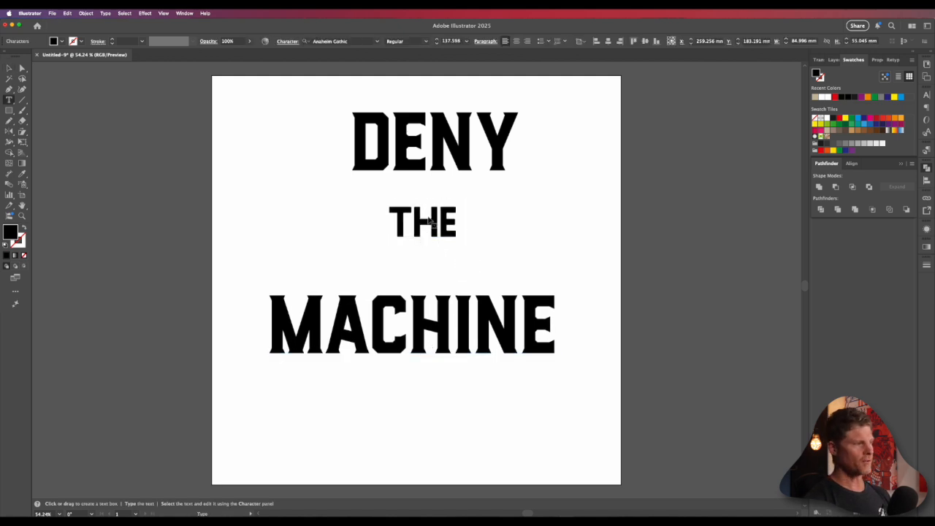
key("space")
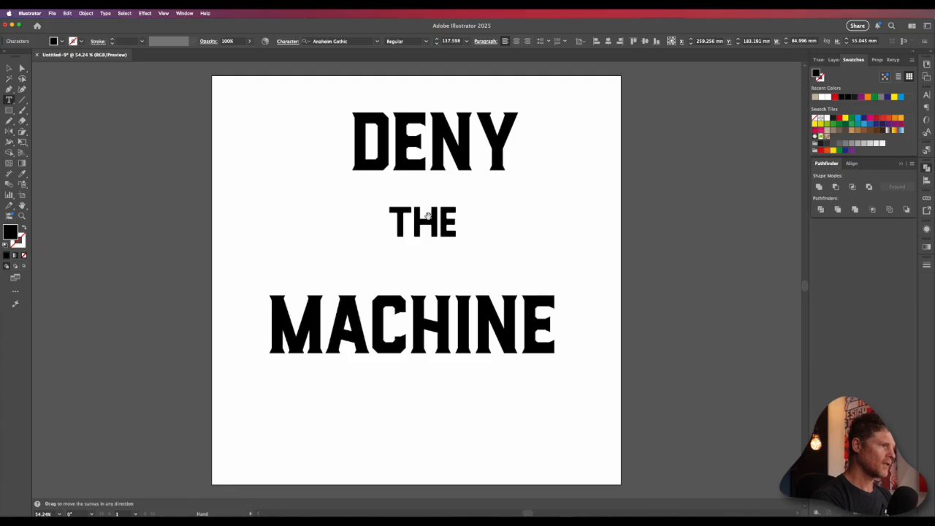
type("•")
key("Left")
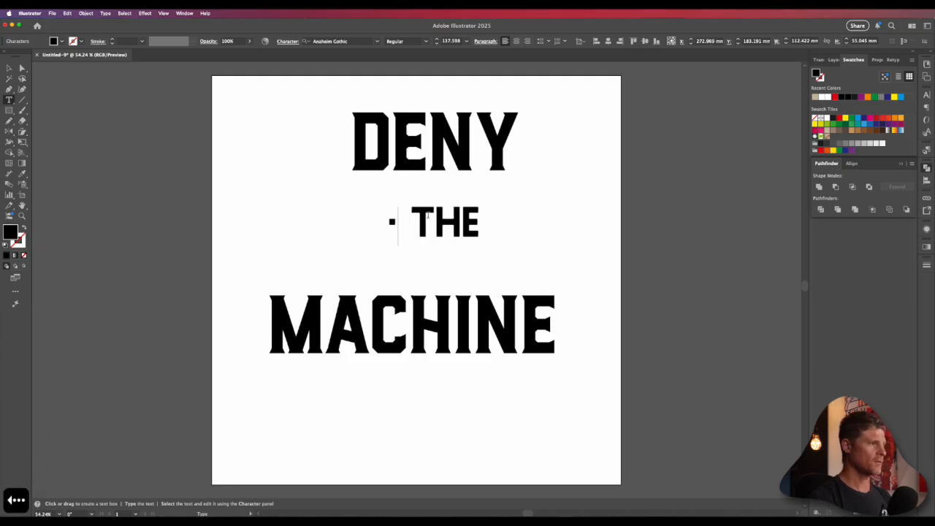
key("Right")
key("Down")
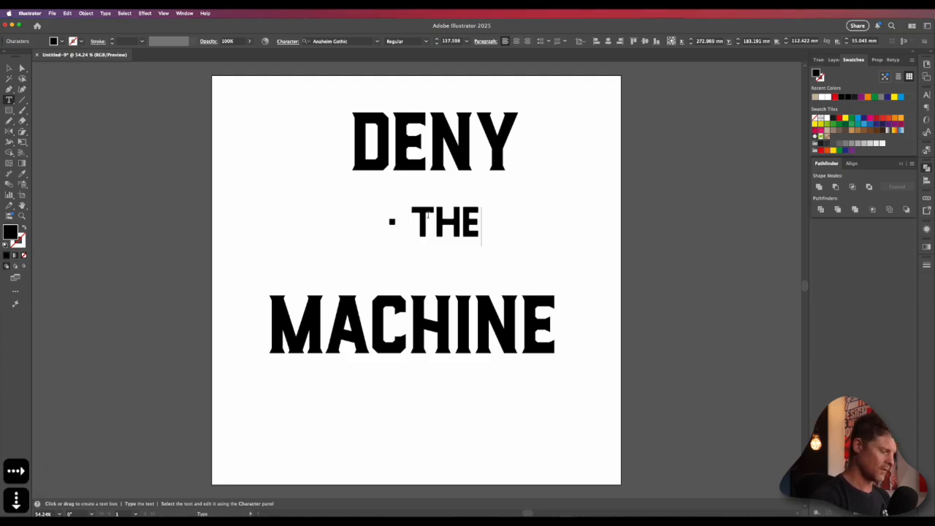
type("•")
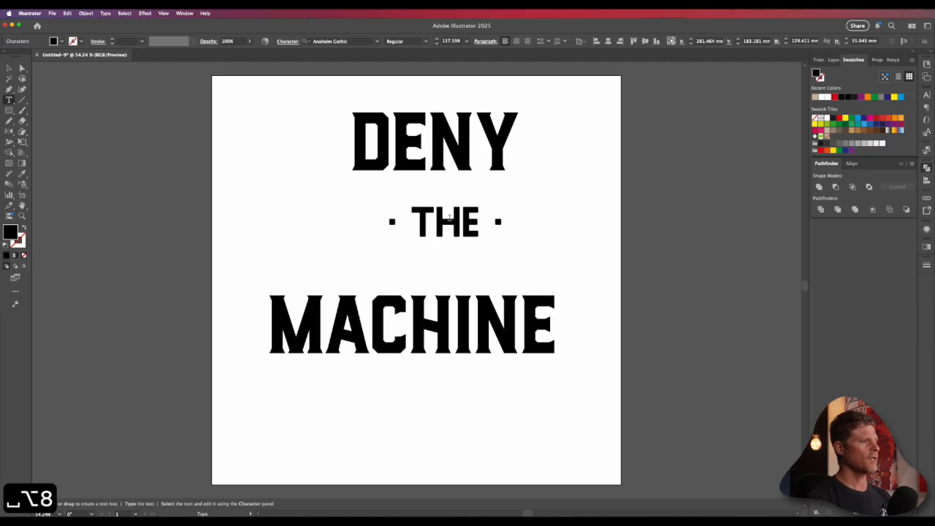
Step: Reduce the space and bullet gap after THE to 77 pt and replace the space before THE with a copy of it
left_click_drag(480, 225, 502, 220)
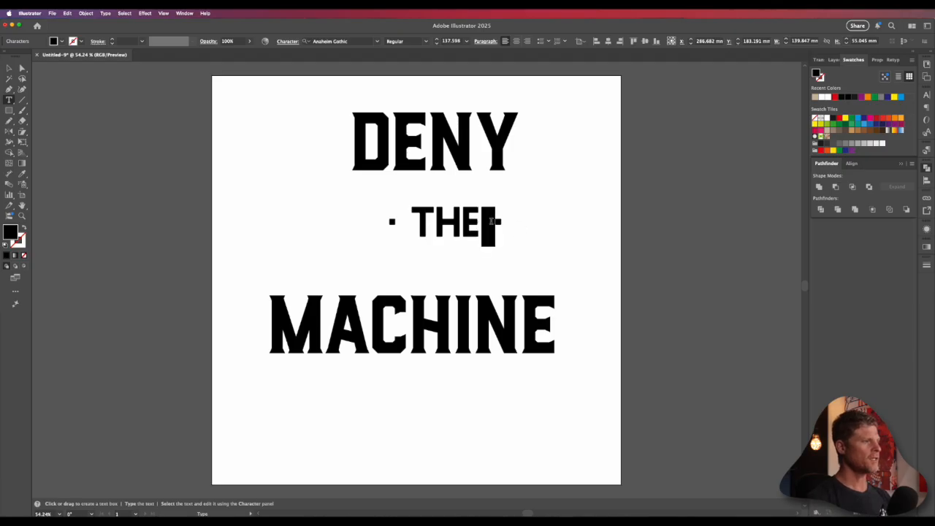
scroll(453, 43, "down", 15)
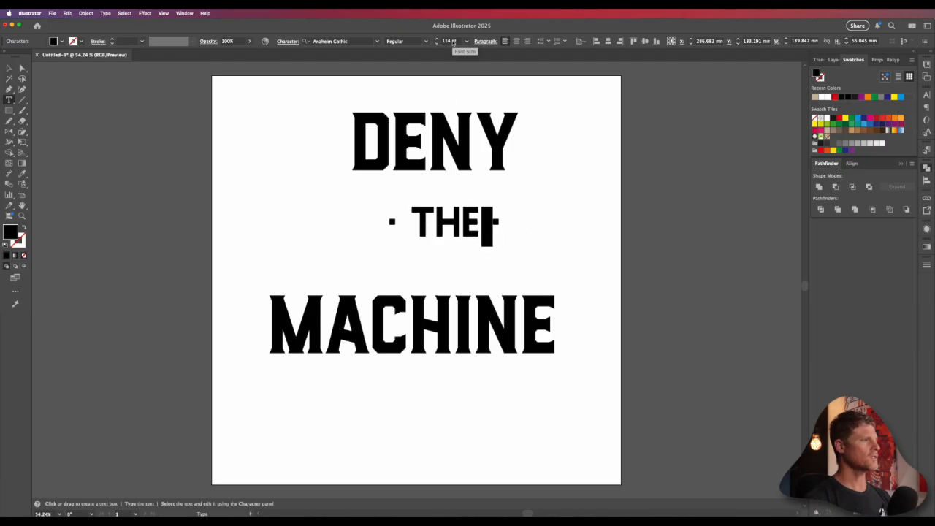
scroll(453, 43, "down", 10)
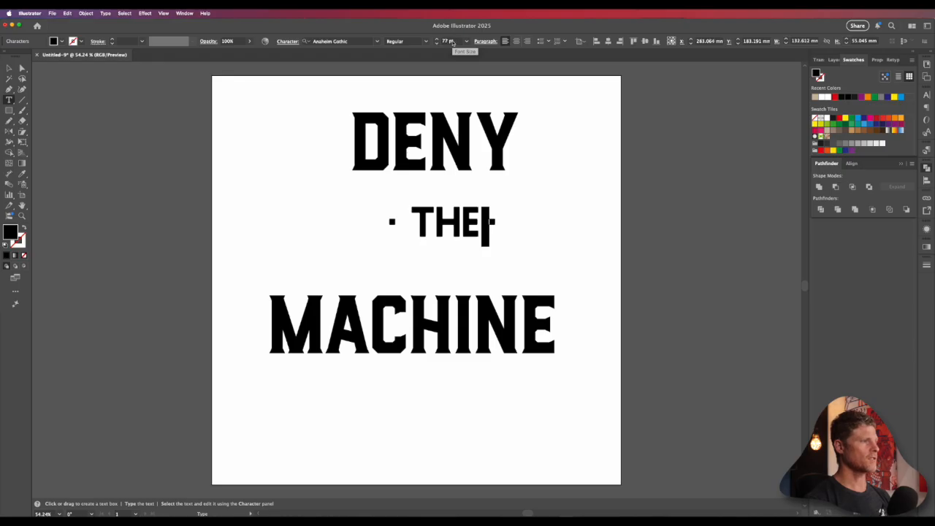
key("super+c")
left_click_drag(407, 217, 397, 219)
key("super+v")
Step: Centre THE on the artboard, moving DENY up near the upper edge and MACHINE down near the lower edge
key("v")
left_click_drag(473, 214, 448, 225)
left_click(391, 181)
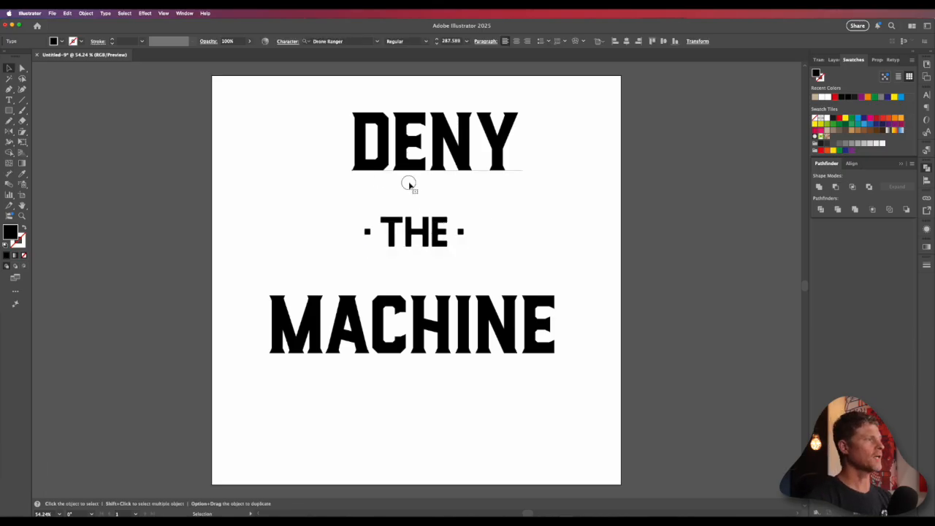
left_click_drag(452, 152, 438, 129)
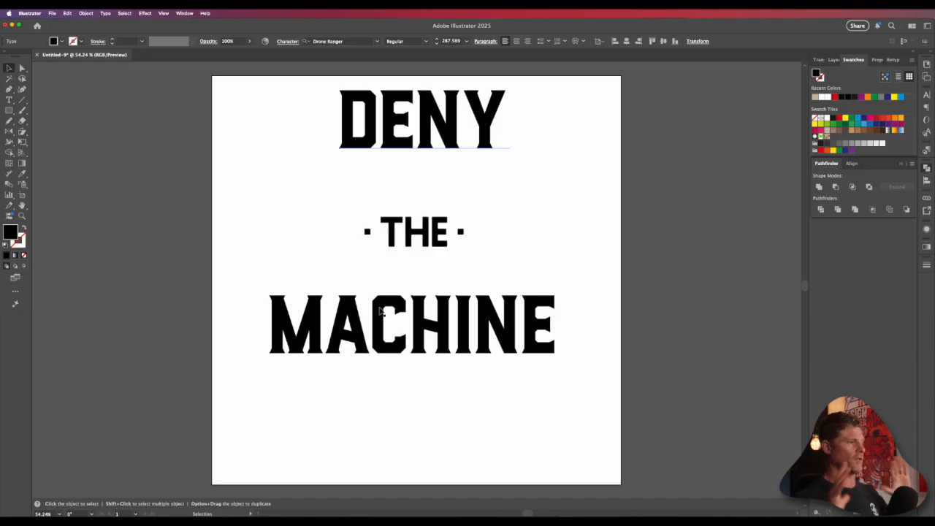
left_click(382, 321)
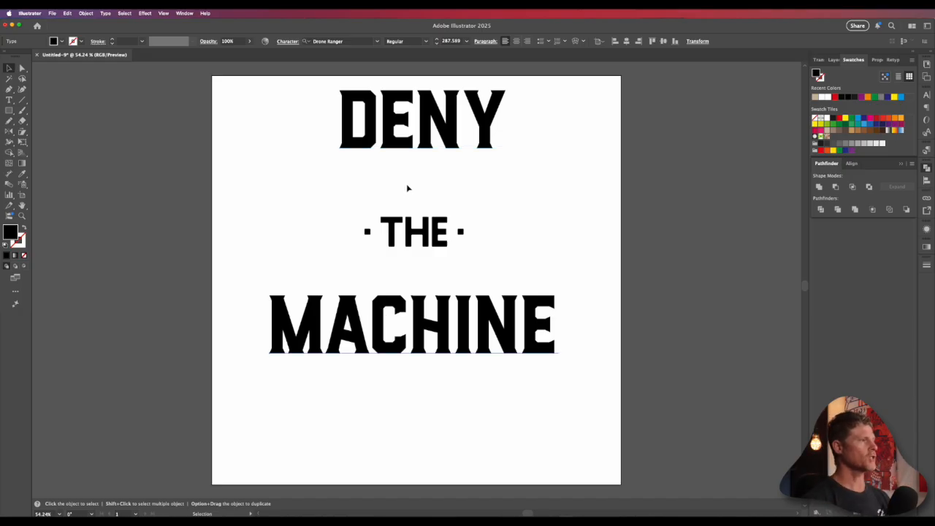
left_click_drag(403, 324, 407, 415)
left_click_drag(428, 126, 428, 119)
left_click(457, 167)
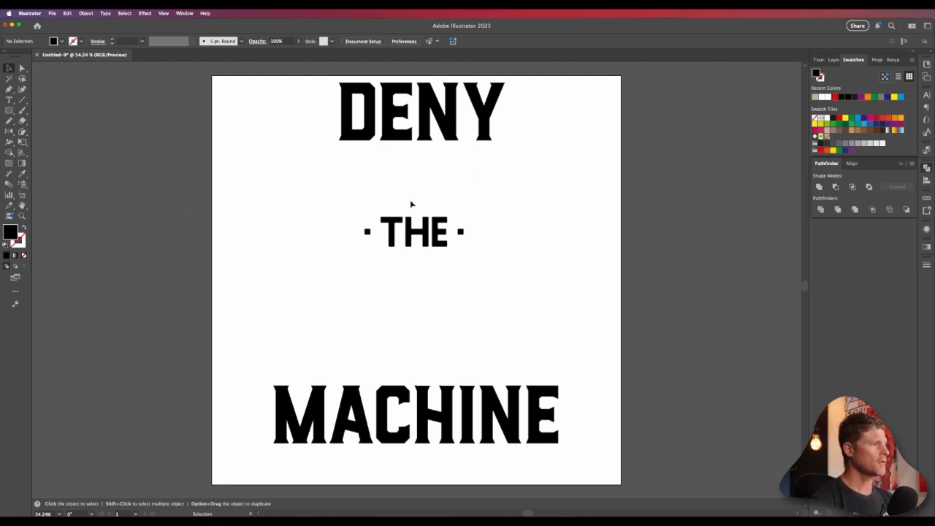
Step: Draw a rectangle about 147 x 49 mm over the word THE and fill it with the tan swatch
key("m")
mouse_move(352, 213)
left_mouse_down()
mouse_move(468, 231)
mouse_move(473, 253)
left_mouse_up()
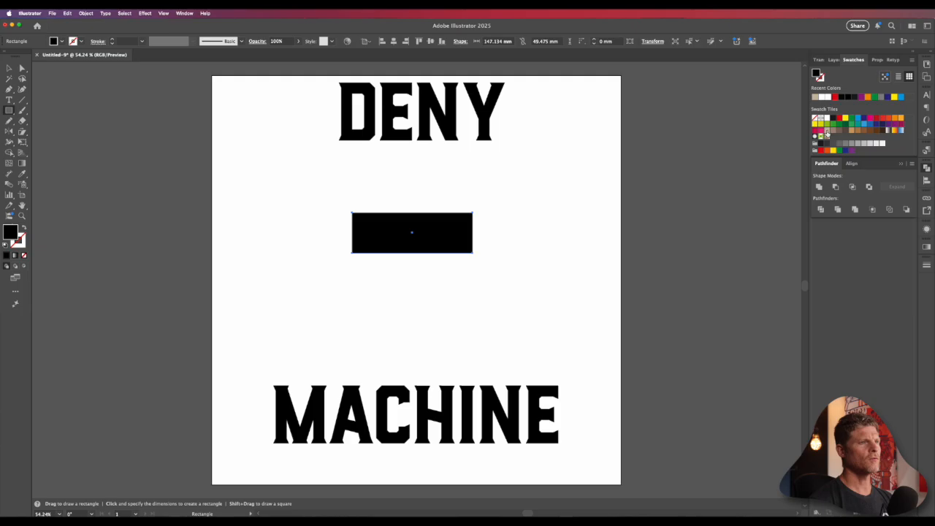
left_click_drag(826, 134, 469, 242)
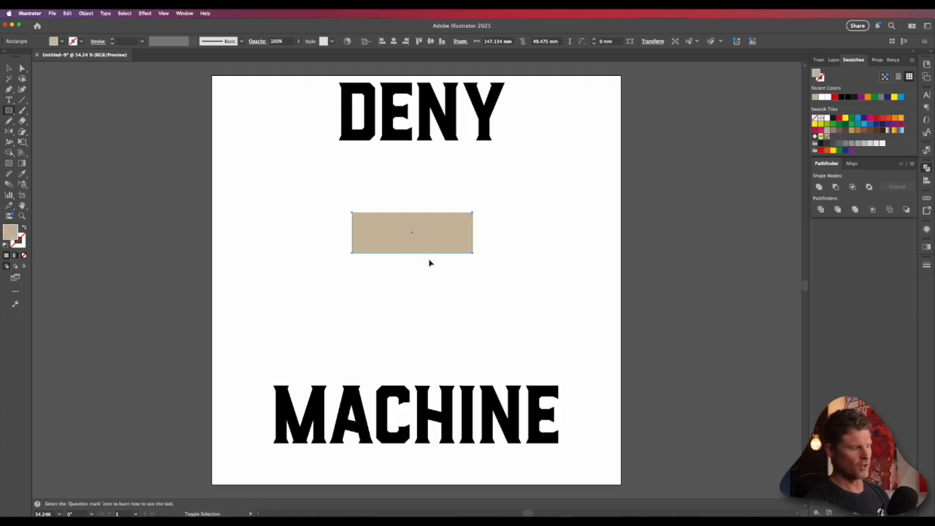
Step: Send the tan rectangle behind the THE lettering and centre it around the word and its bullets
key("shift+super+bracketleft")
left_click(462, 313, "super")
key("v")
left_click_drag(466, 216, 560, 259)
key("v")
left_click_drag(474, 234, 479, 232)
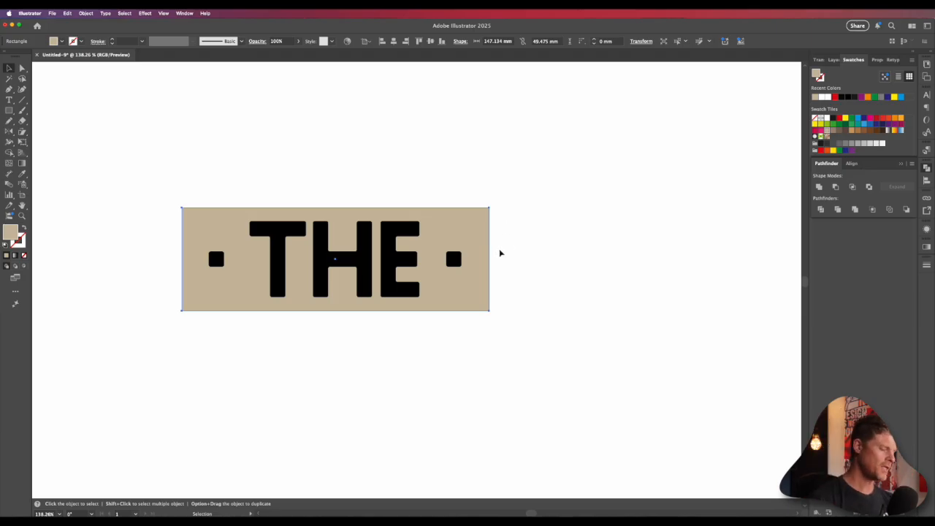
Step: Add an anchor point midway on each short side of the tan rectangle and pull both inward to form notched banner ends
key("p")
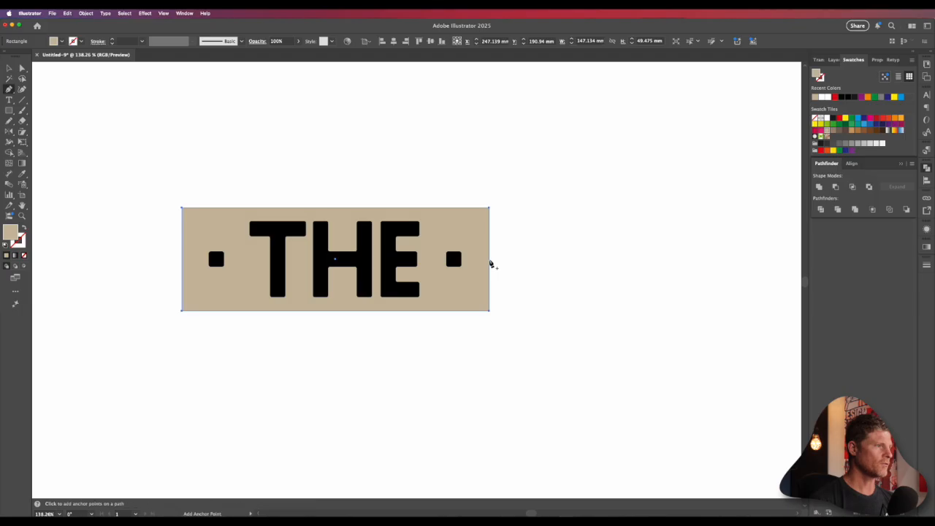
left_click(489, 259)
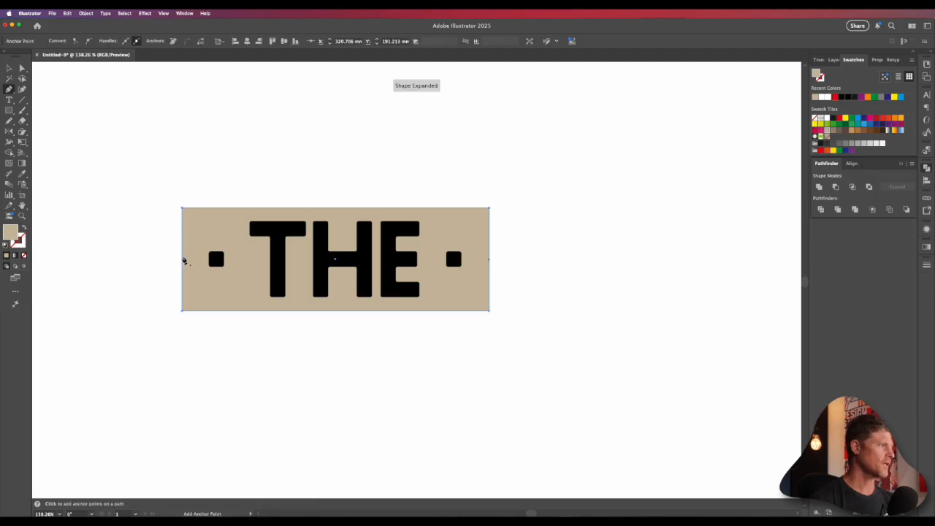
left_click(182, 260)
key("a")
left_click_drag(182, 260, 189, 256)
left_click_drag(488, 261, 475, 253)
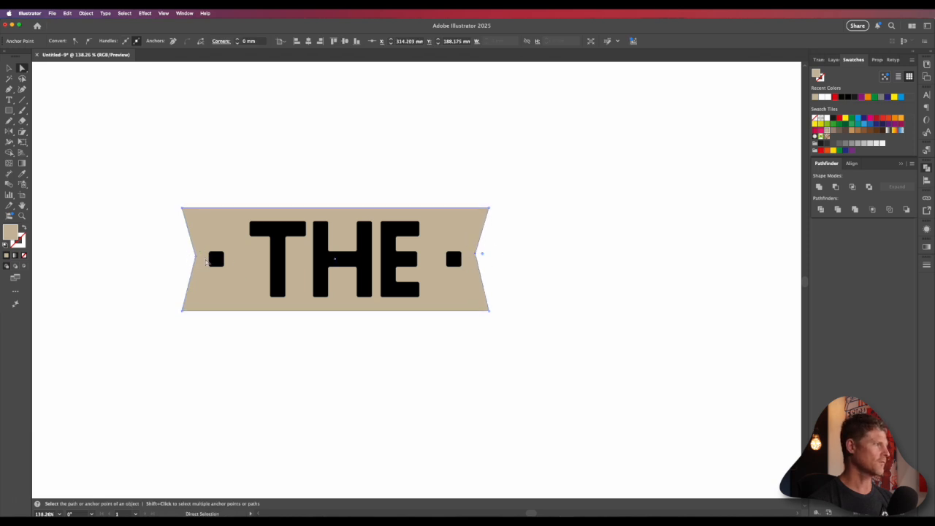
left_click_drag(196, 256, 195, 260)
left_click(259, 355)
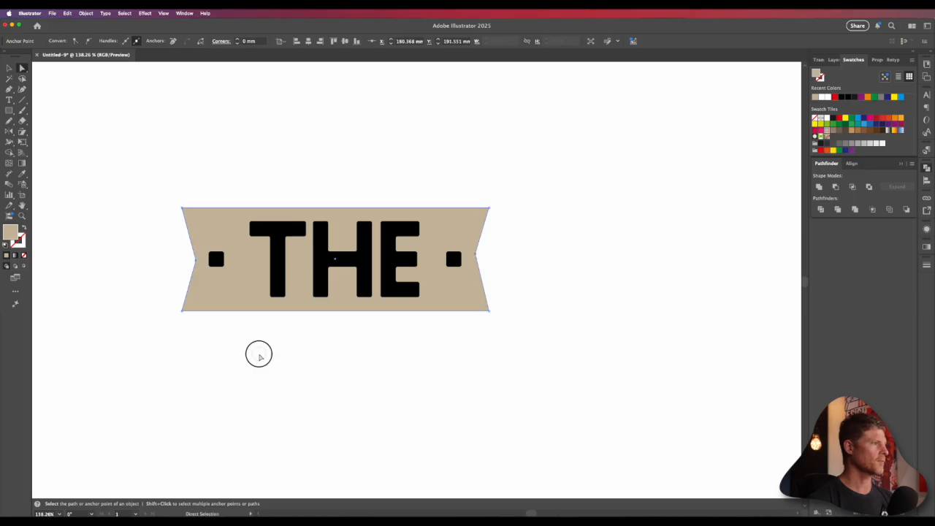
Step: Apply a Roughen effect with smooth points to the tan banner behind THE
key("v")
left_click(557, 313)
key("v")
left_click(480, 223)
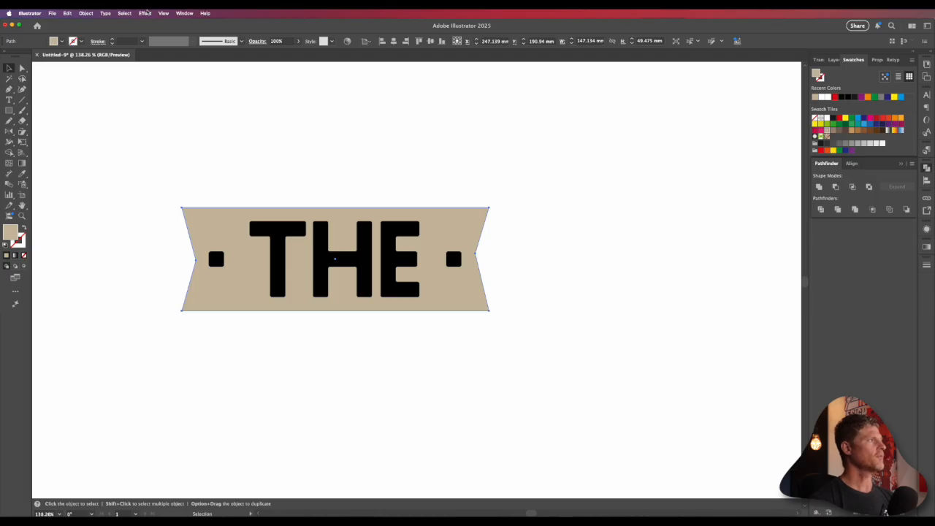
left_click(145, 13)
mouse_move(160, 86)
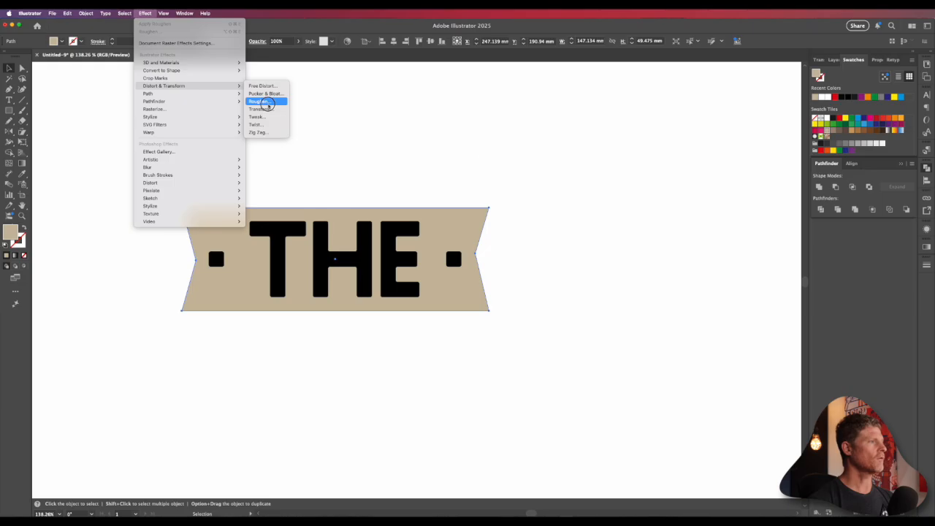
left_click(264, 100)
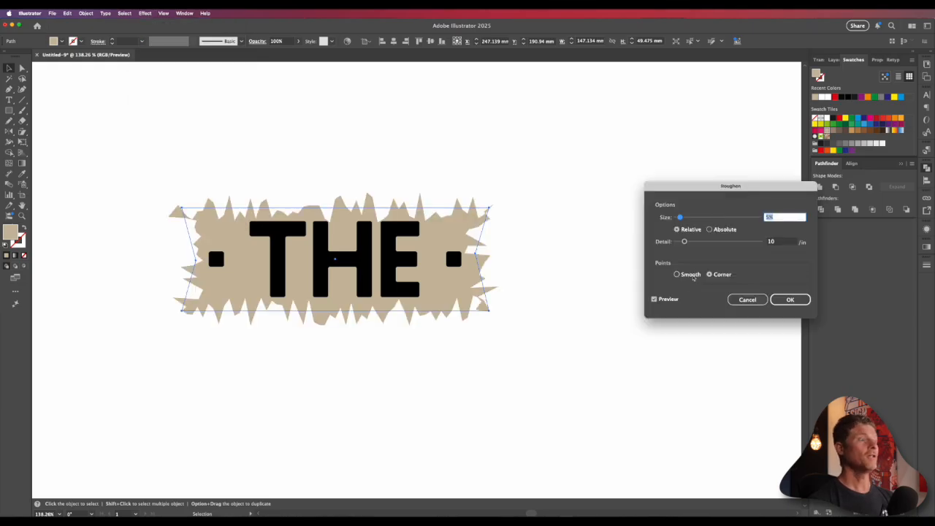
left_click(691, 275)
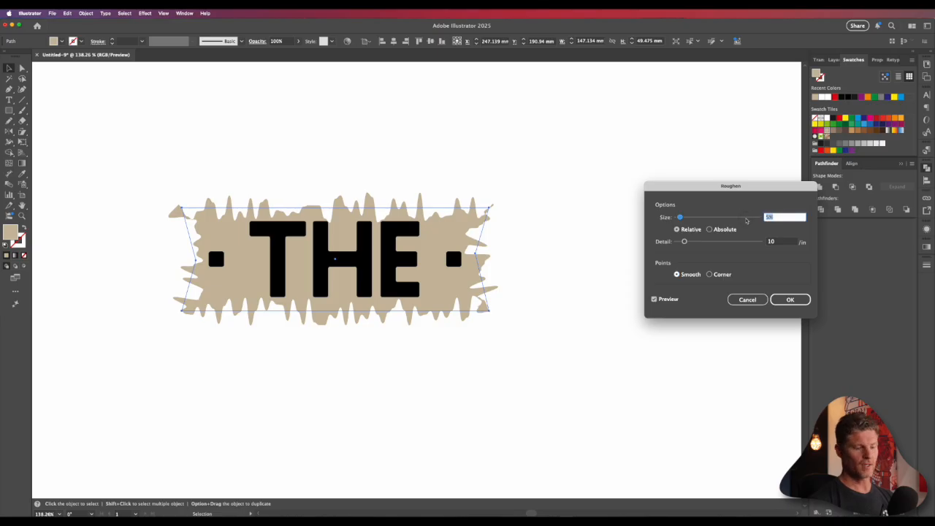
Step: Set the banner's roughening to 0.5% relative size with a detail of 3 per inch, and apply it
type("1")
key("Tab")
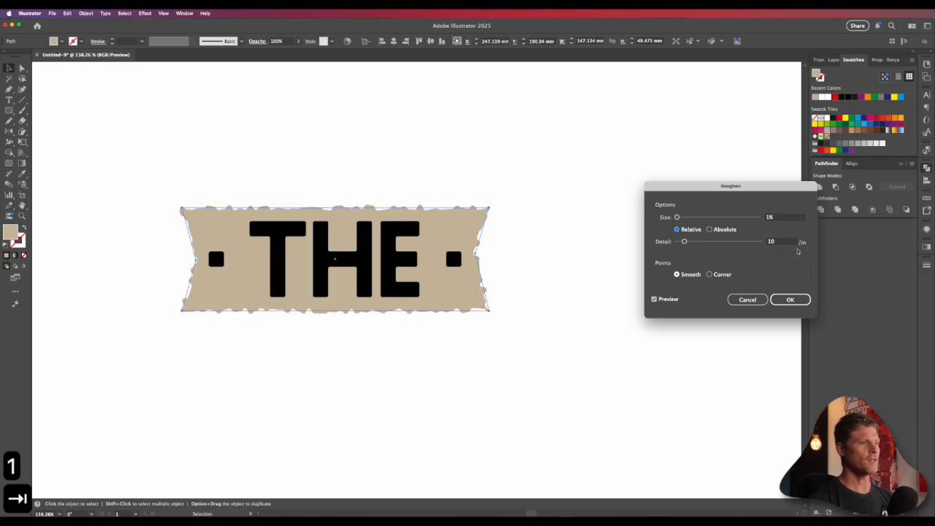
left_click_drag(684, 242, 680, 245)
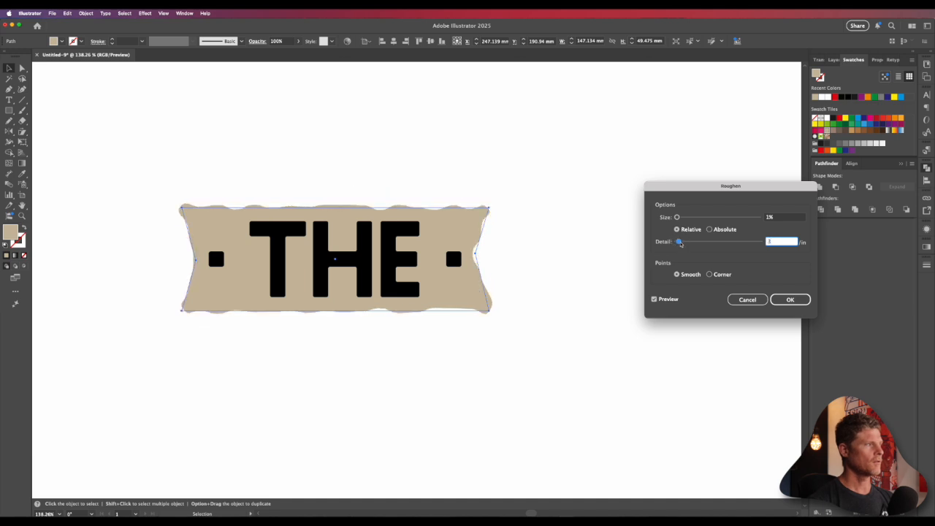
left_click(780, 219)
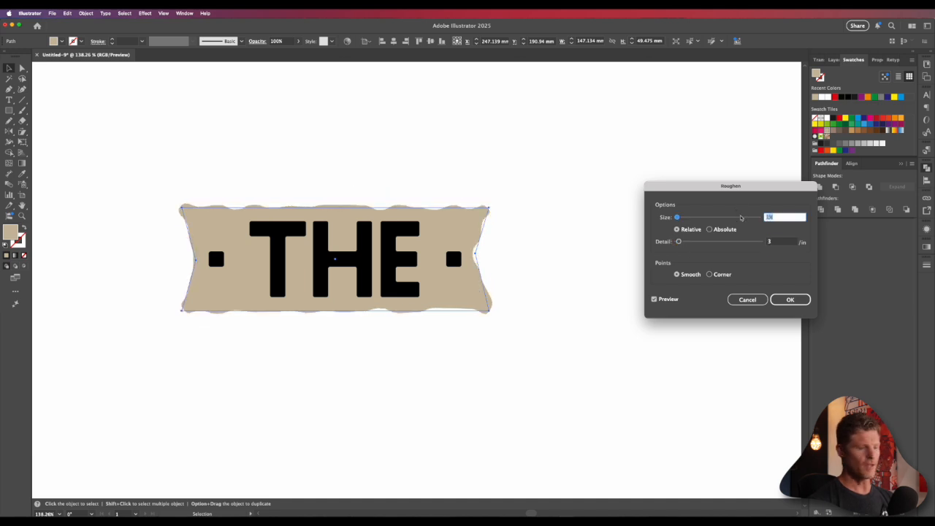
type(".5")
key("Tab")
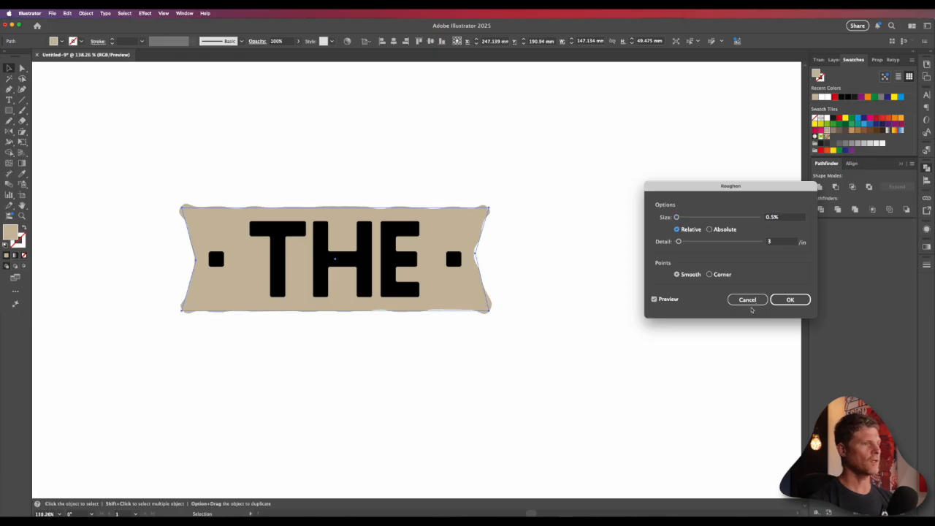
left_click(791, 300)
left_click(628, 329)
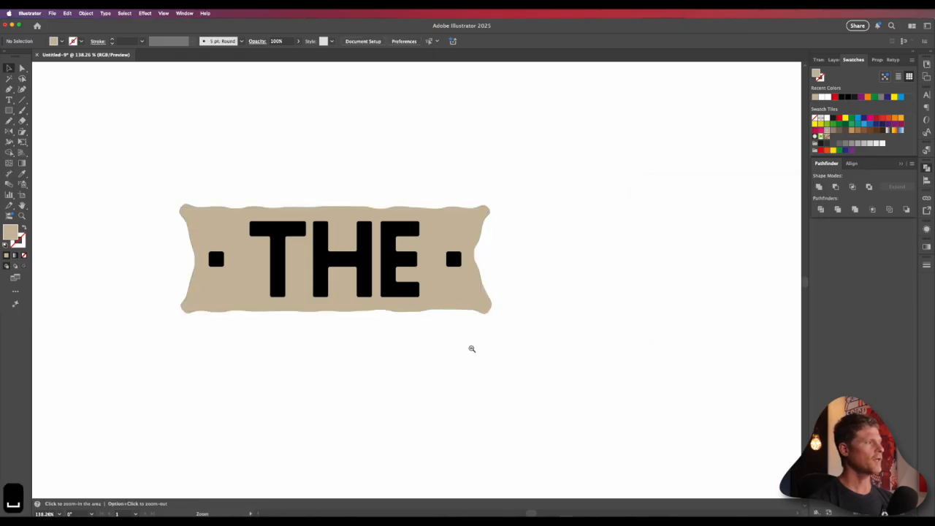
Step: Pull the notch points at both ends of the roughened banner slightly further inward
left_click(467, 333, "alt+super")
left_click_drag(419, 301, 560, 338)
key("a")
left_click(361, 265)
left_click_drag(359, 266, 365, 265)
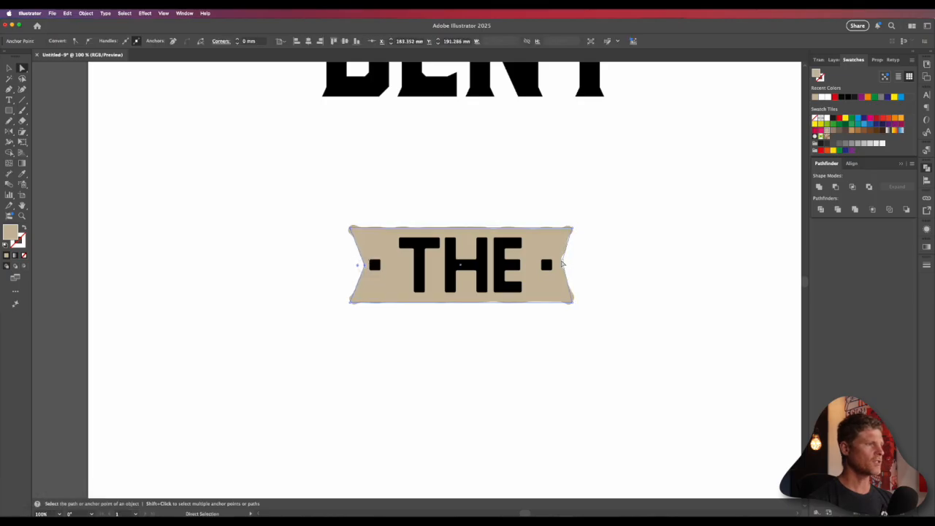
left_click_drag(559, 261, 559, 263)
left_click(614, 272)
left_click(615, 349)
key("v")
key("v")
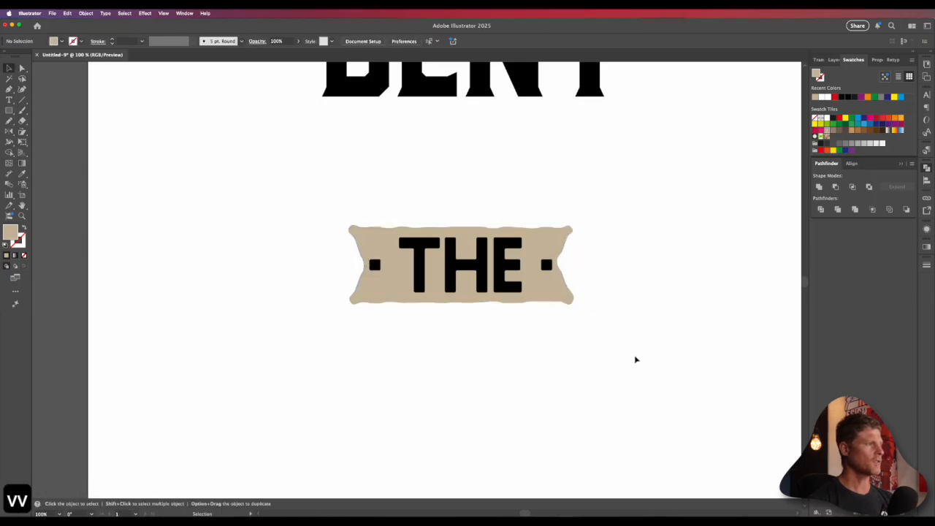
left_click_drag(637, 359, 393, 208)
left_click_drag(469, 274, 455, 229)
left_click(484, 276)
left_click(486, 219, "alt+super")
left_click(485, 220, "alt+super")
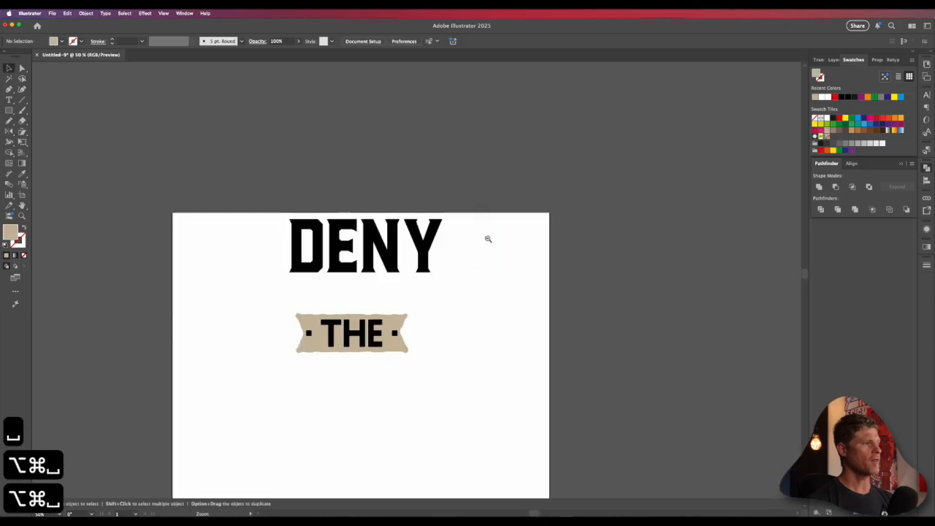
left_click_drag(423, 335, 574, 317)
key("v")
left_click_drag(514, 314, 591, 329)
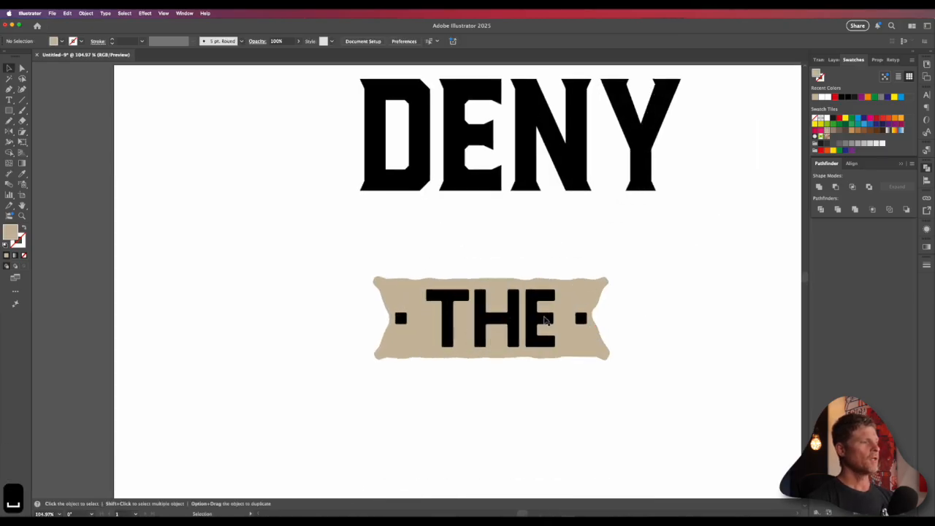
left_click(504, 321)
left_click(494, 320, "alt+super")
left_click(494, 319, "alt+super")
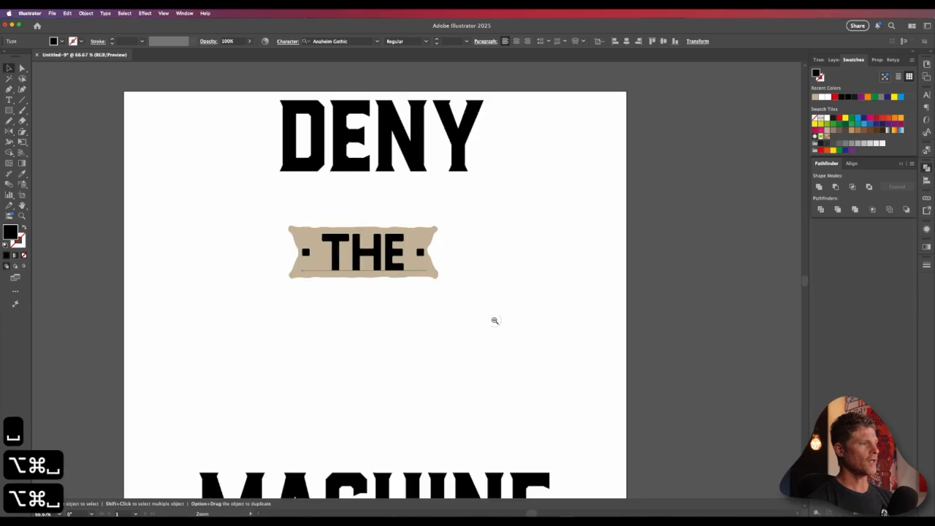
left_click_drag(444, 283, 653, 326)
key("v")
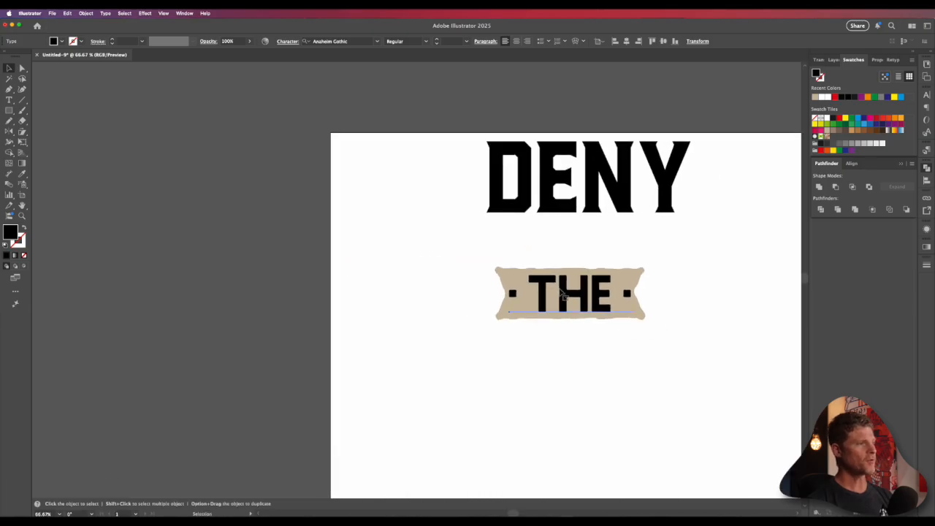
left_click_drag(588, 296, 183, 331)
left_click(555, 190)
left_click_drag(643, 183, 160, 242)
left_click(144, 358)
left_click_drag(143, 358, 140, 361)
left_click_drag(177, 335, 122, 337)
left_click(395, 273)
left_click_drag(603, 280, 420, 328)
Step: Convert the THE lettering and its bullets to outlines, ungroup them and unite them into a single compound path
left_click(387, 319)
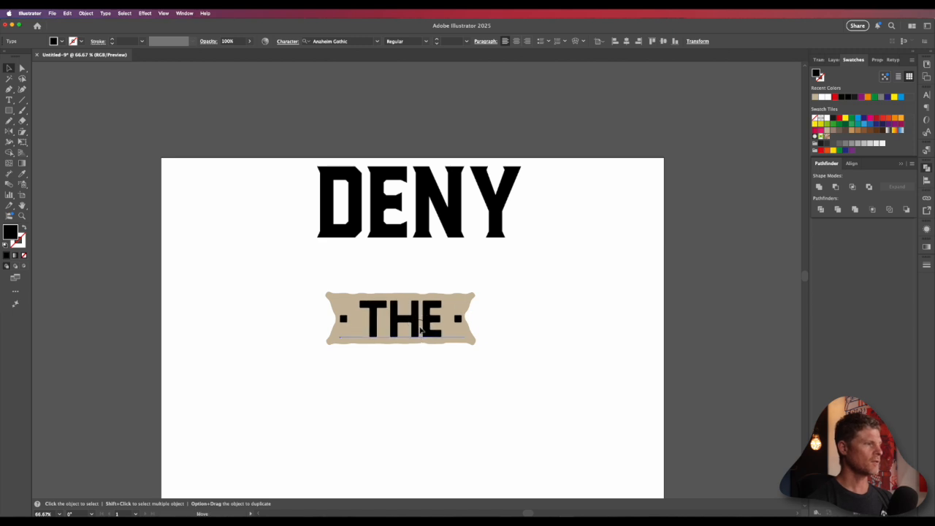
key("super+shift+o")
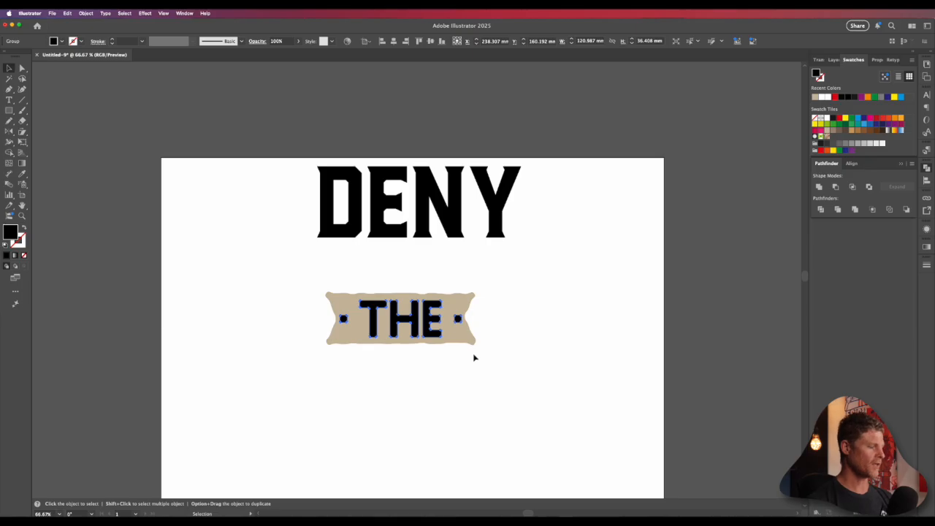
key("super+shift+g")
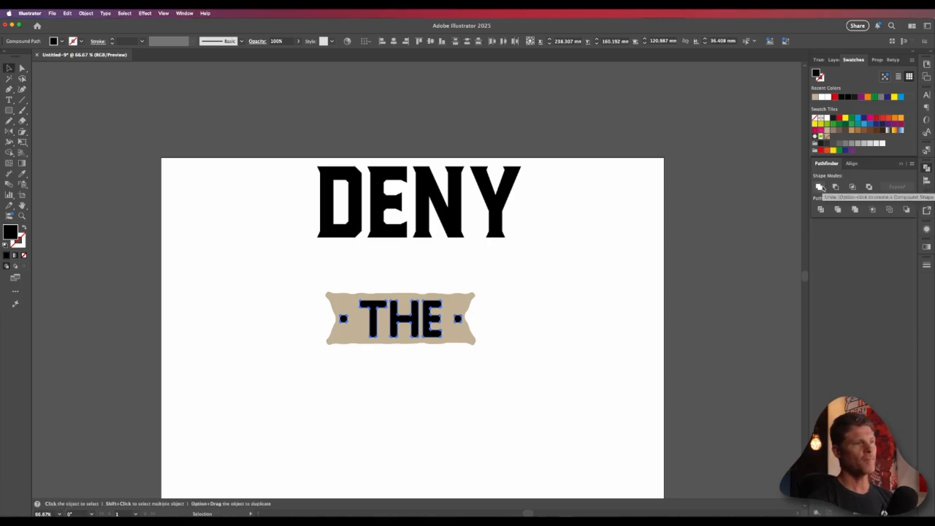
left_click(820, 187)
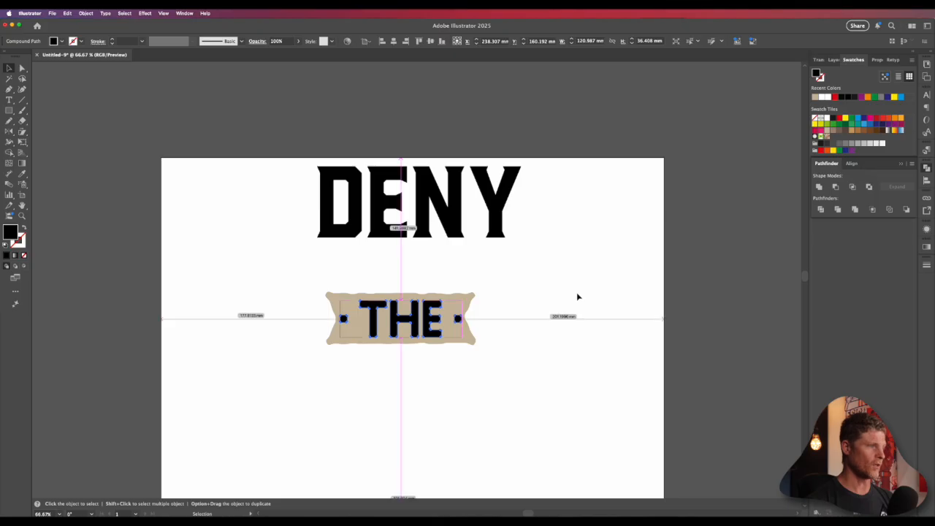
left_click(626, 291)
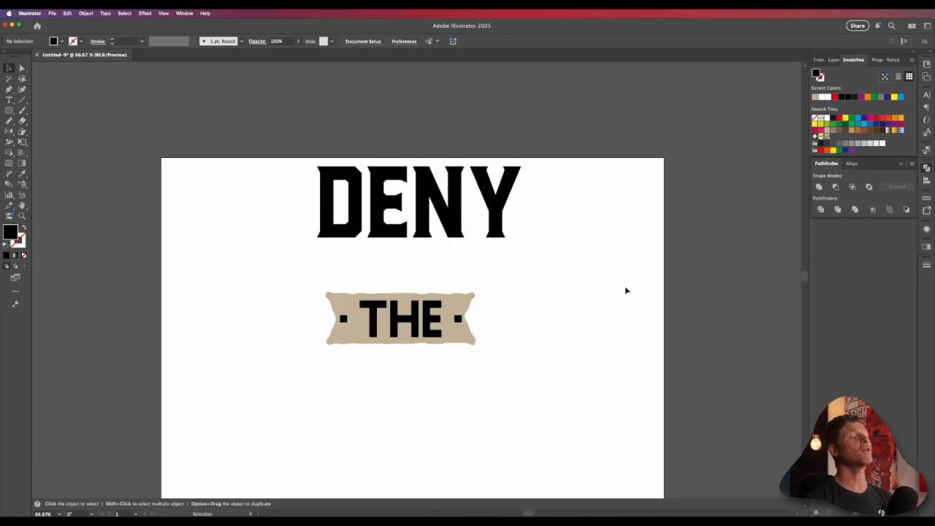
Step: Expand the appearance of the roughened tan banner so its wavy edge becomes an editable path
left_click_drag(539, 326, 560, 295)
left_click_drag(474, 293, 493, 306)
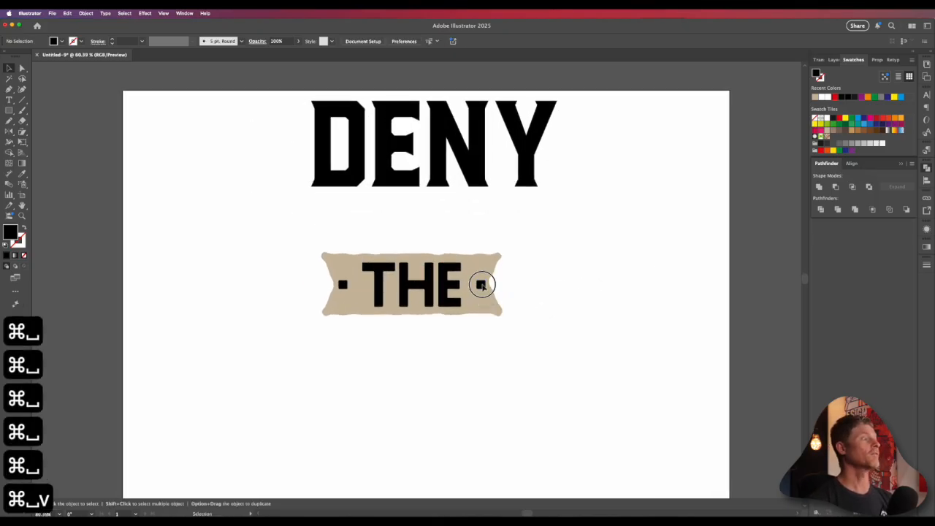
left_click(482, 286)
left_click(567, 241)
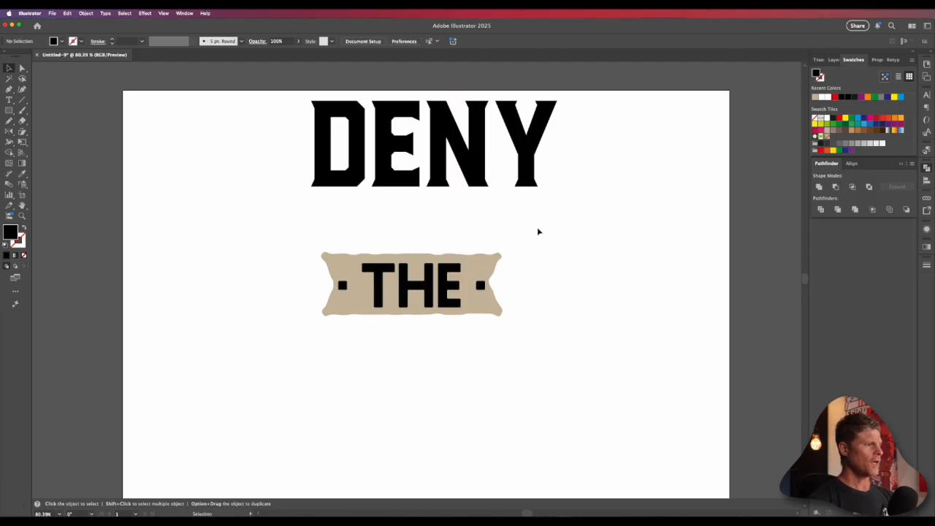
left_click_drag(538, 231, 337, 339)
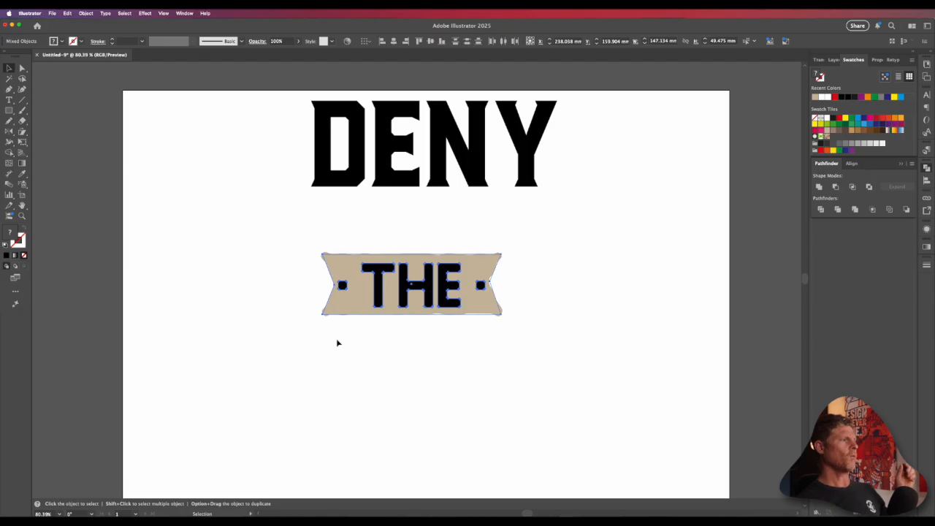
left_click(369, 360)
left_click(353, 317)
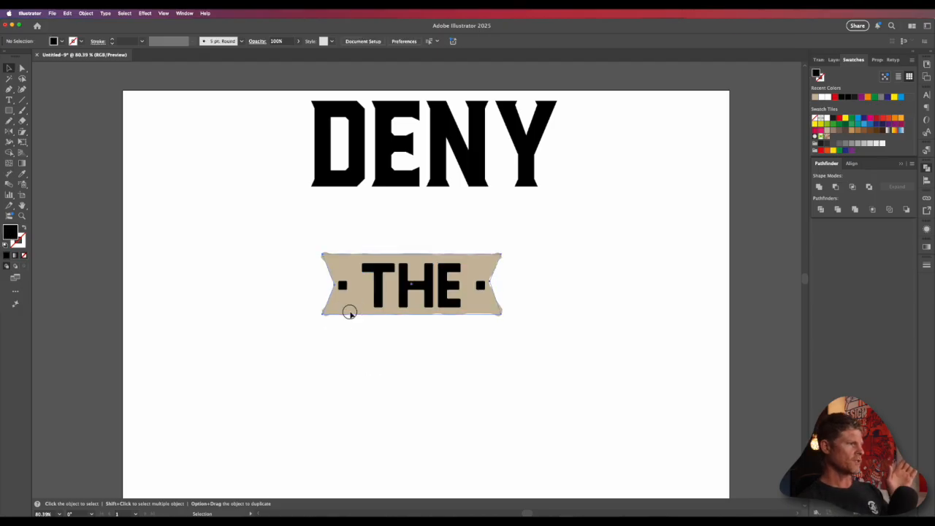
left_click(86, 13)
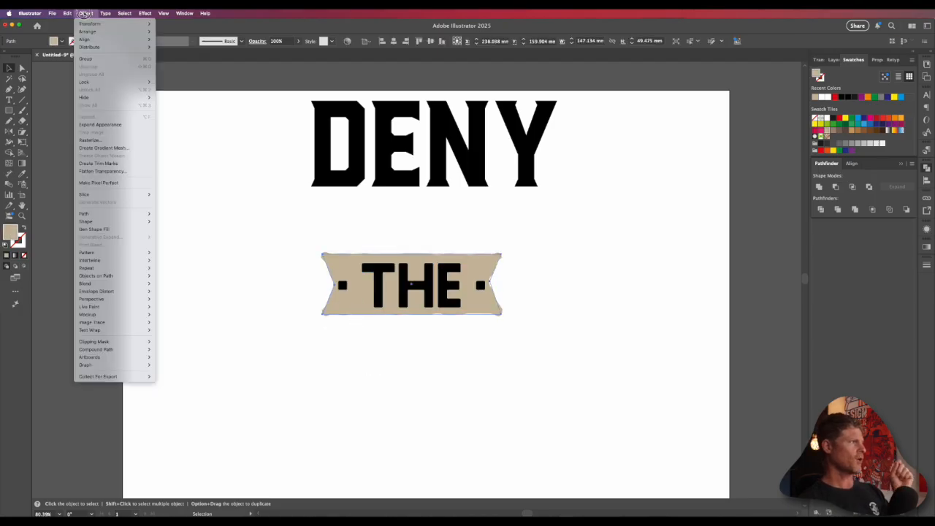
left_click(87, 126)
left_click(548, 256)
Step: Warp the tan banner and the THE outlines together with a horizontal Flag effect at 20% bend
left_click_drag(544, 230, 231, 365)
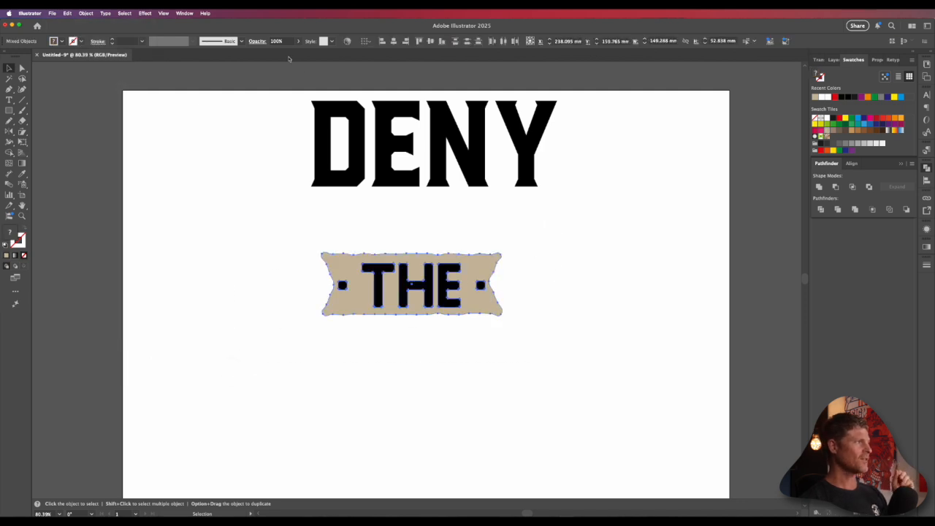
left_click(144, 13)
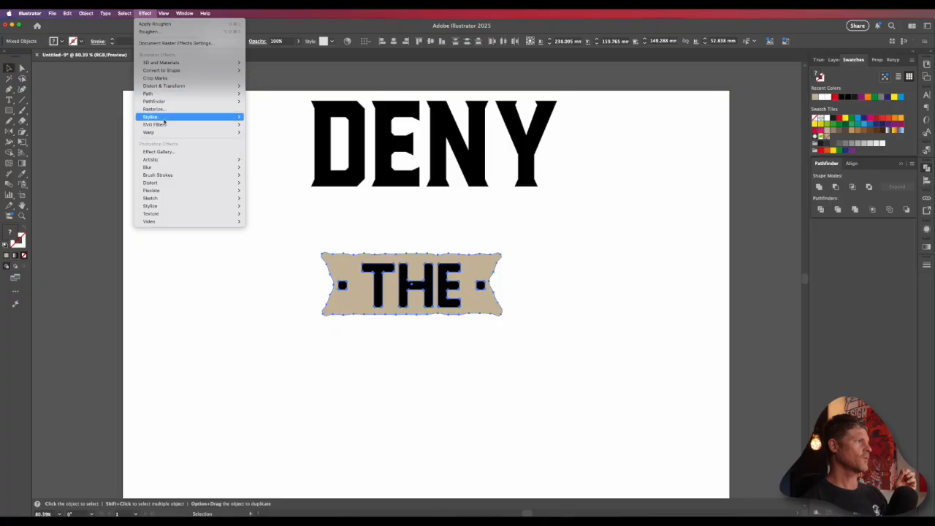
mouse_move(168, 133)
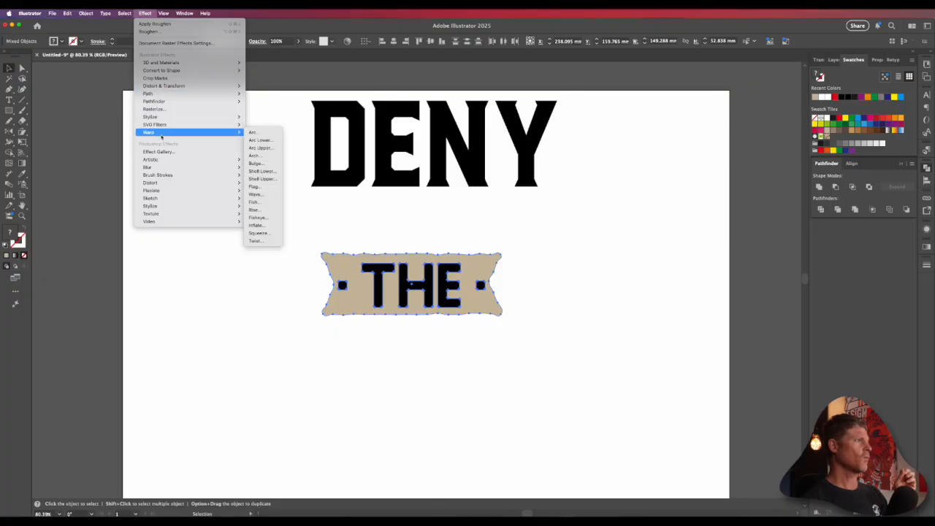
left_click(267, 189)
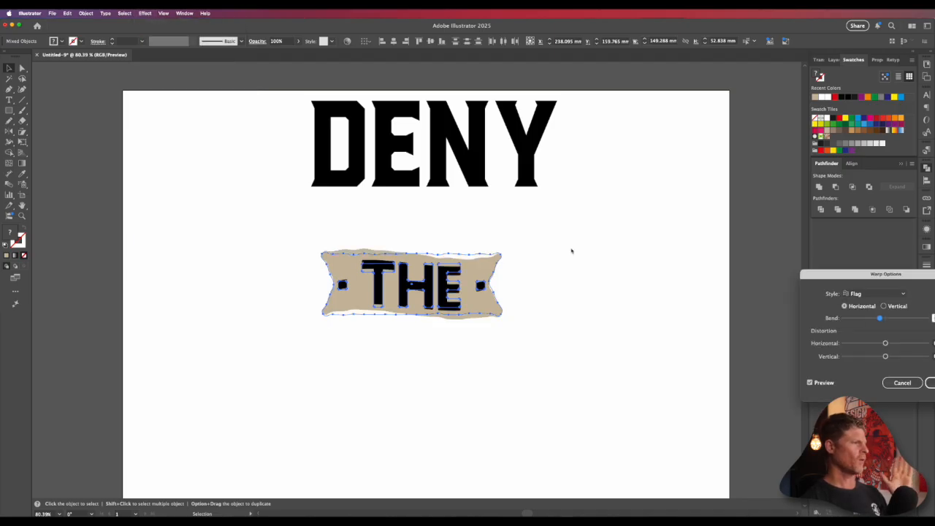
left_click_drag(924, 282, 708, 253)
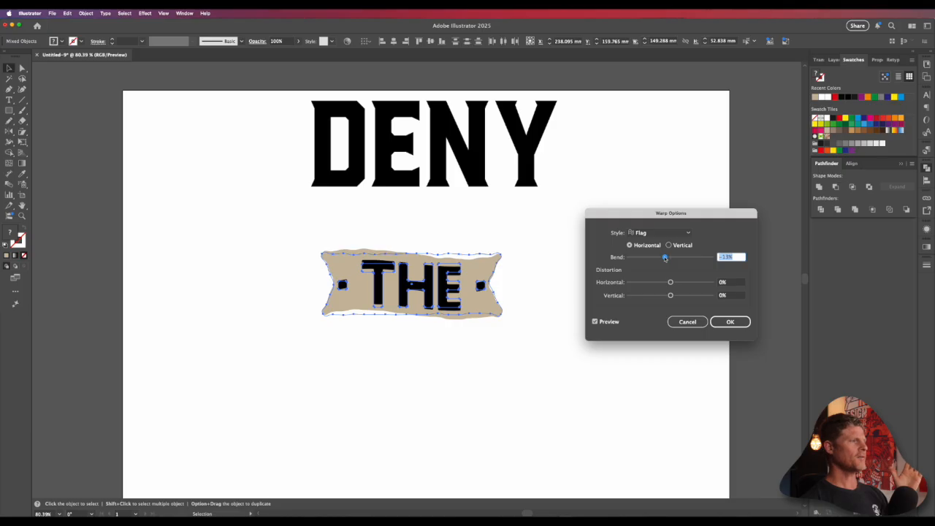
left_click_drag(665, 258, 677, 257)
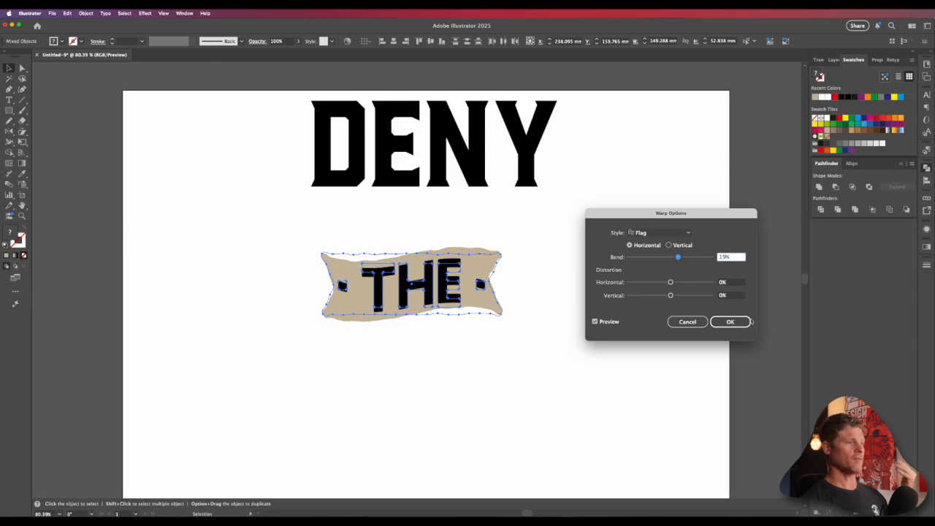
type("20")
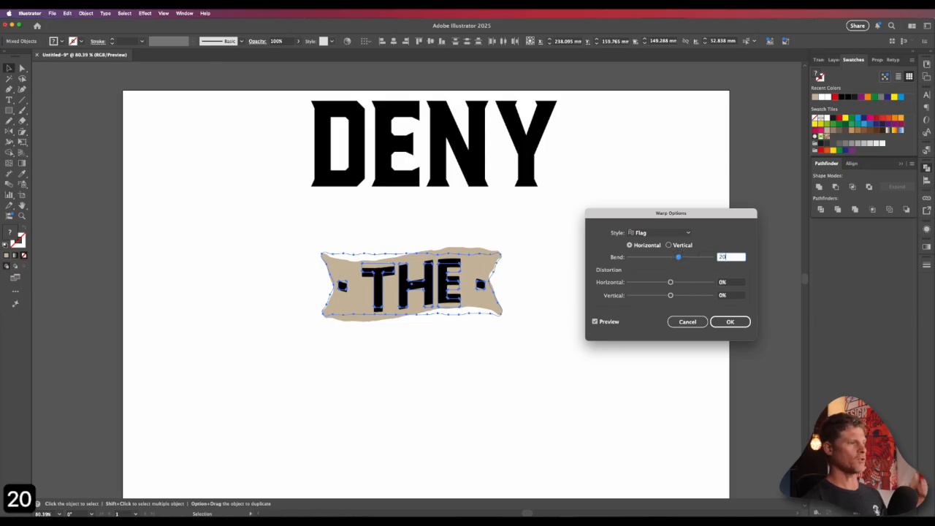
key("Tab")
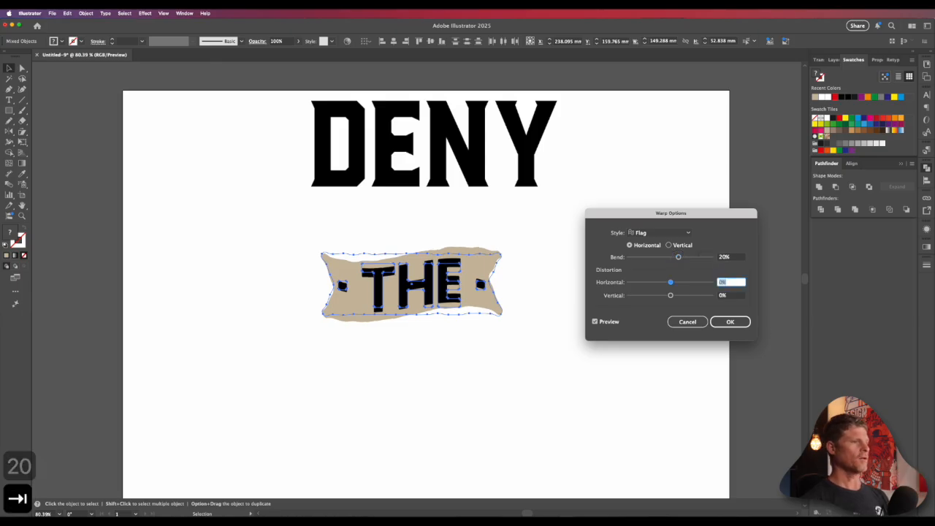
left_click(724, 327)
left_click(540, 328)
left_click_drag(532, 342, 606, 327)
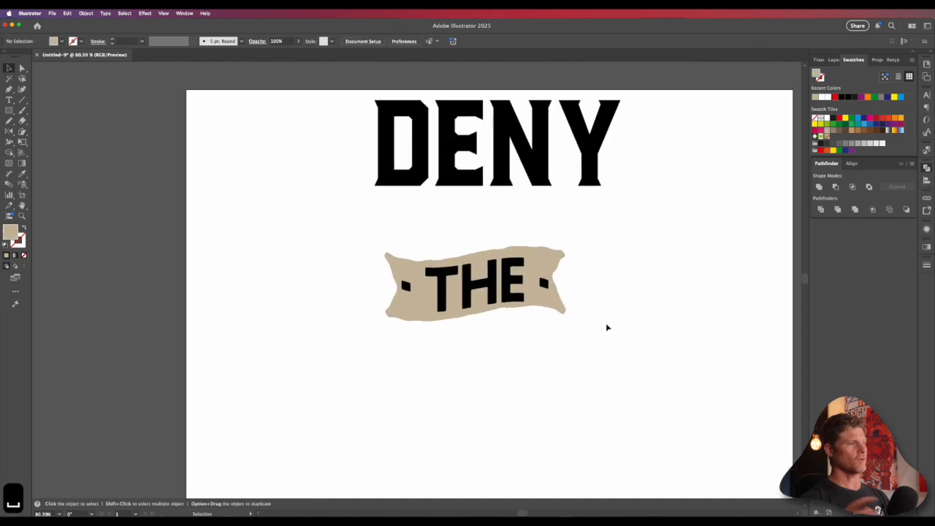
left_click(528, 281)
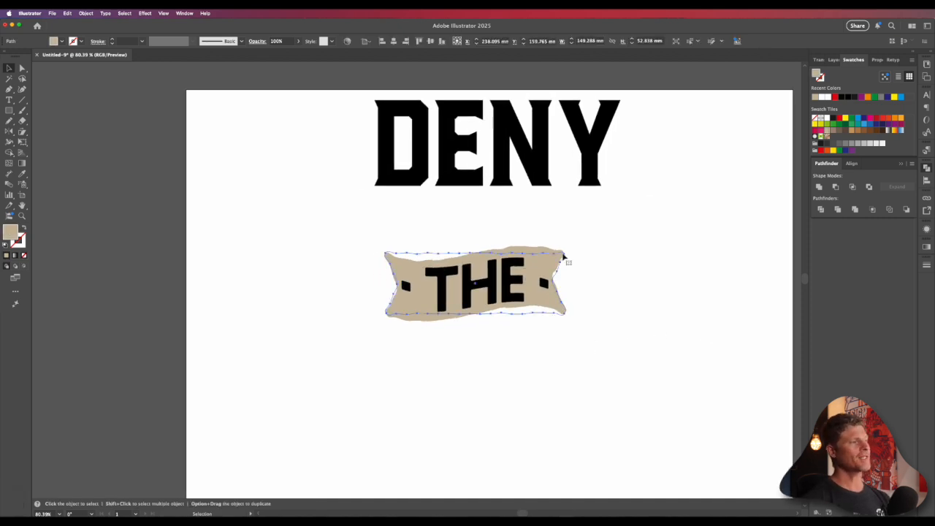
Step: Expand the appearance of the flag-warped banner and THE outlines so the warp becomes editable paths
left_click_drag(580, 232, 481, 307)
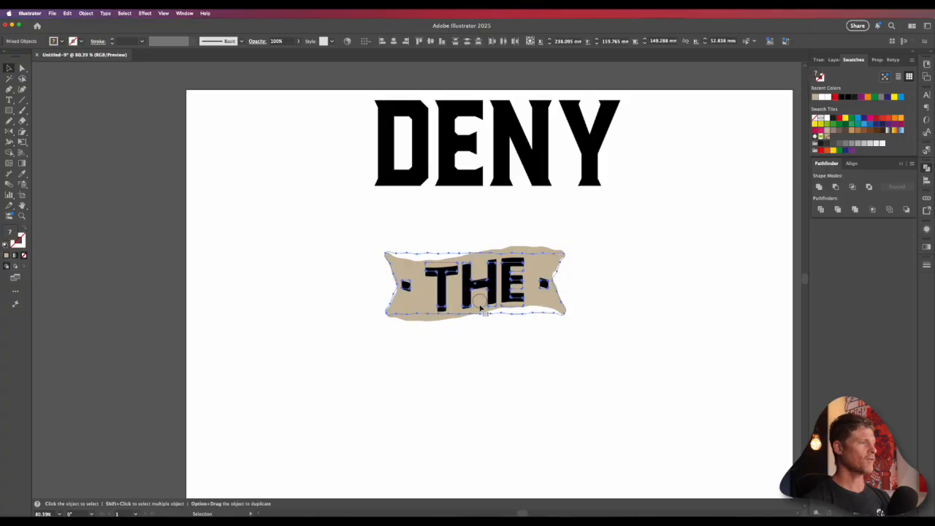
left_click(86, 13)
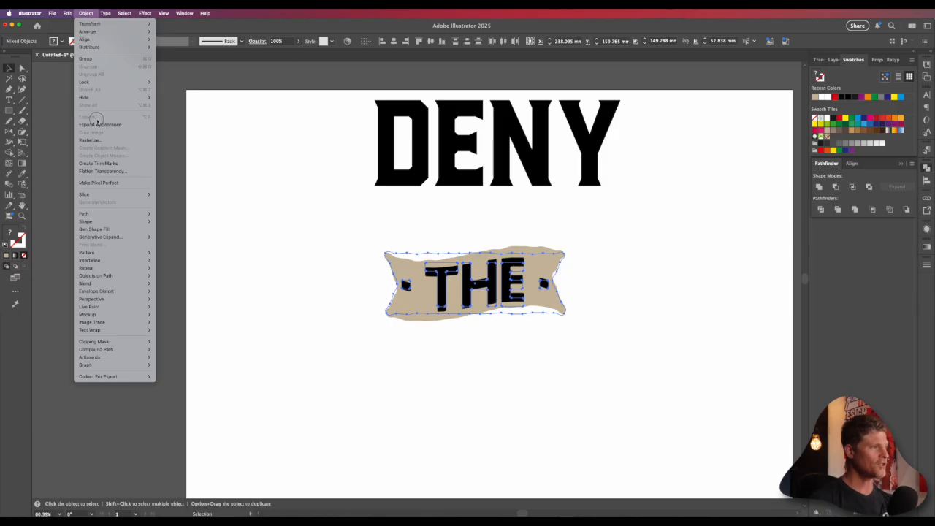
left_click(101, 124)
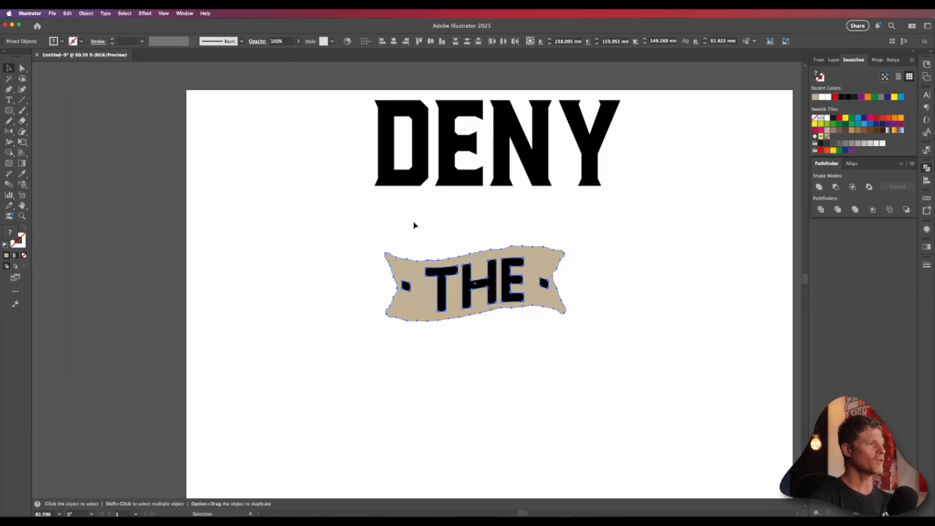
left_click(560, 355)
Step: Shift the banner and its THE lettering together about 16 mm to the right
key("space")
left_click(517, 284, "alt+super")
left_click(517, 284, "alt+super")
key("v")
left_click_drag(398, 271, 547, 301)
left_click_drag(441, 284, 534, 320)
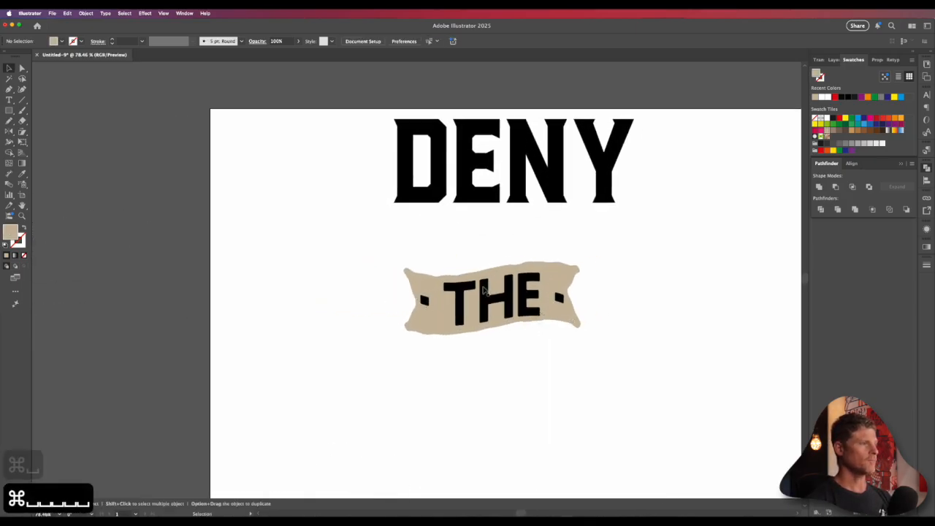
left_click(447, 330)
left_click_drag(449, 330, 469, 330)
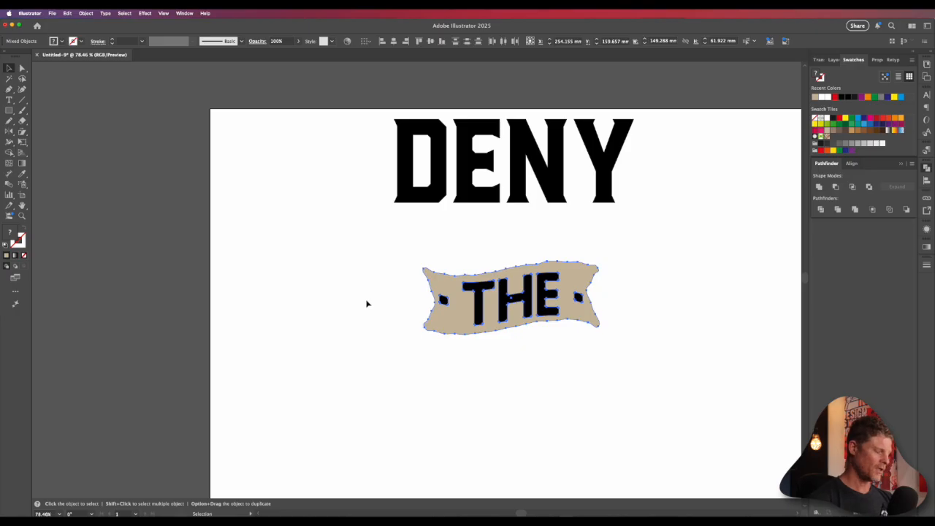
Step: Draw a thin left-pointing tan triangle left of the banner, about 92 mm long and 20 mm high, pulling its tip slightly inward
key("p")
left_click(401, 290)
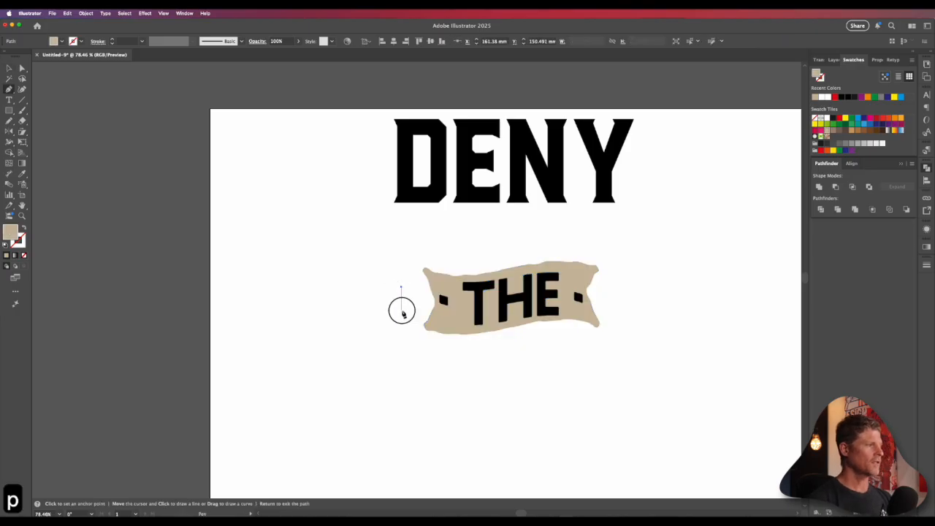
left_click(401, 309)
left_click(274, 305)
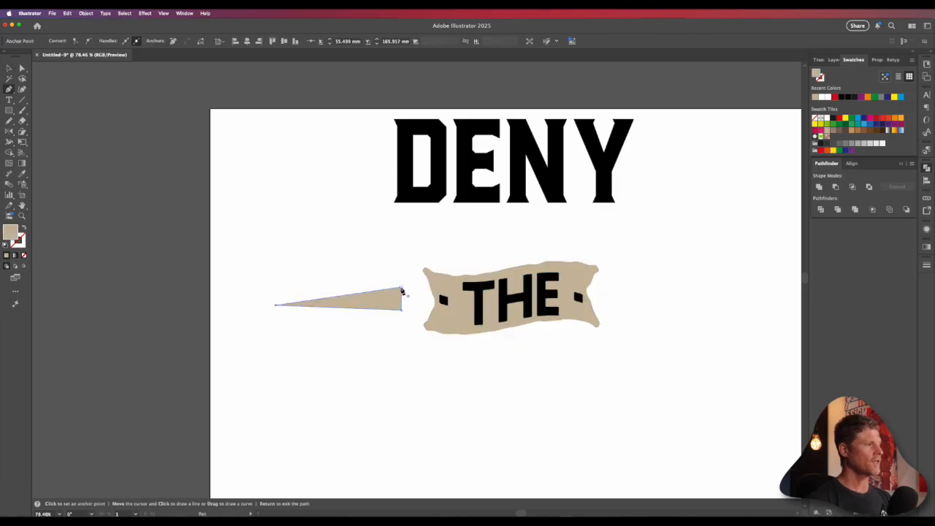
key("a")
left_click(279, 306)
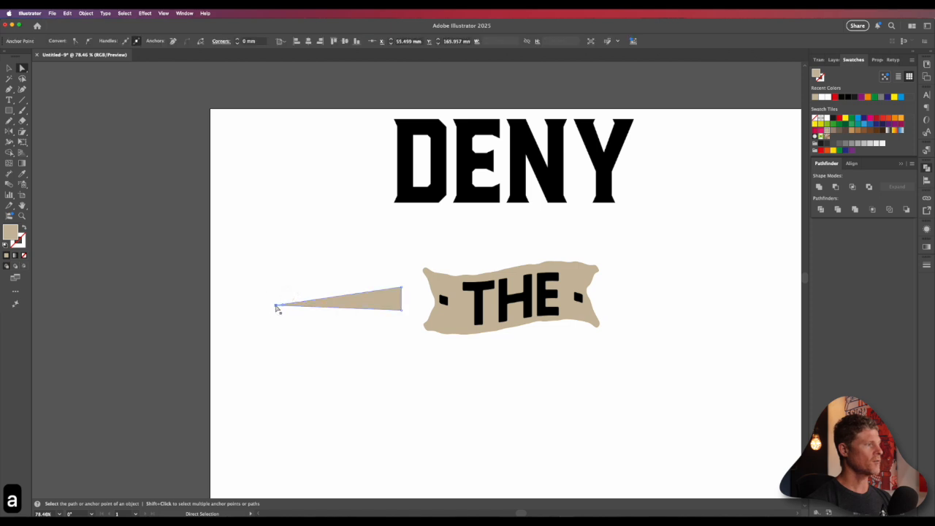
left_click_drag(277, 306, 291, 302)
Step: Fill the thin triangle beside the banner with black
key("v")
left_click(370, 300)
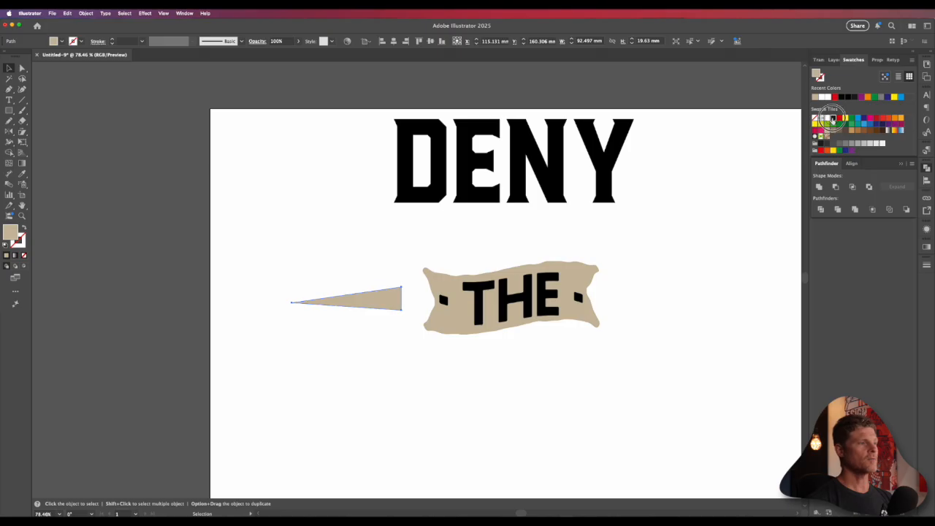
left_click(834, 117)
left_click_drag(415, 321, 387, 291)
left_click_drag(387, 291, 430, 283)
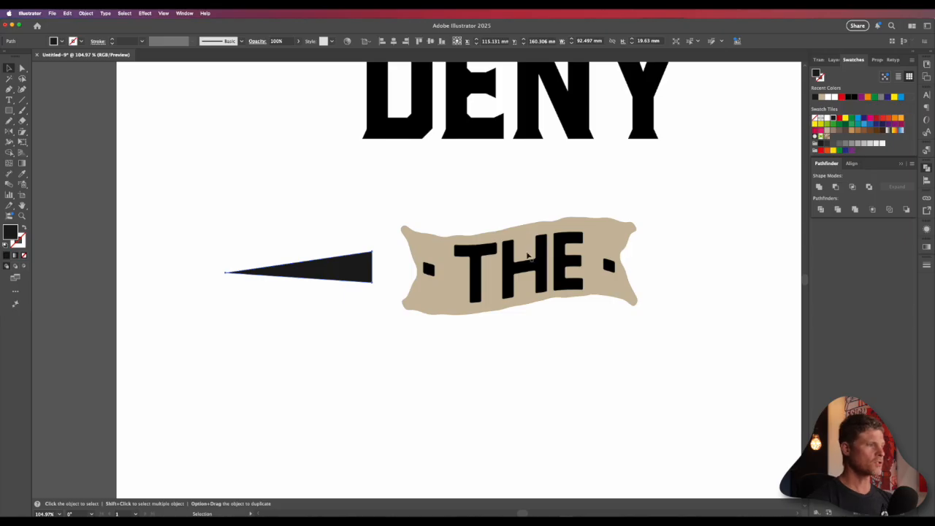
Step: Reselect the black triangle and bring up the document's brushes, placed over the canvas
left_click(620, 239)
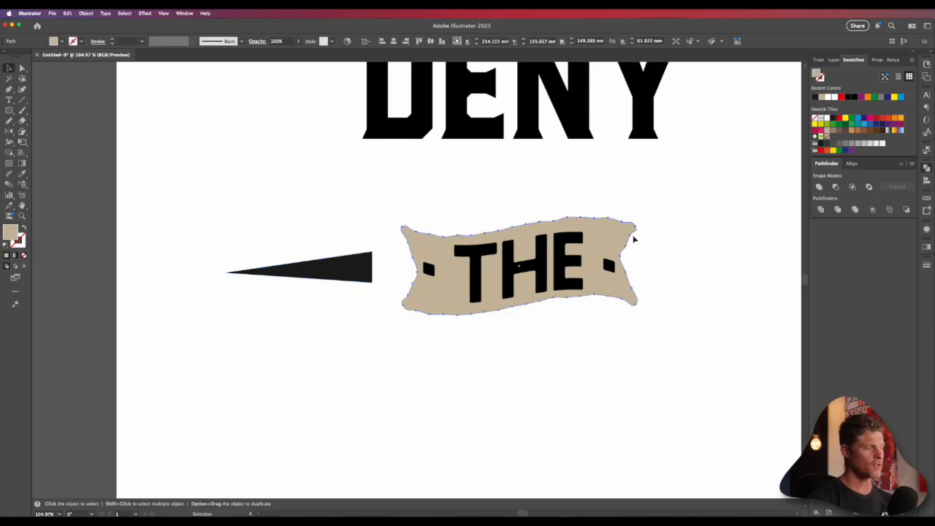
left_click(355, 275)
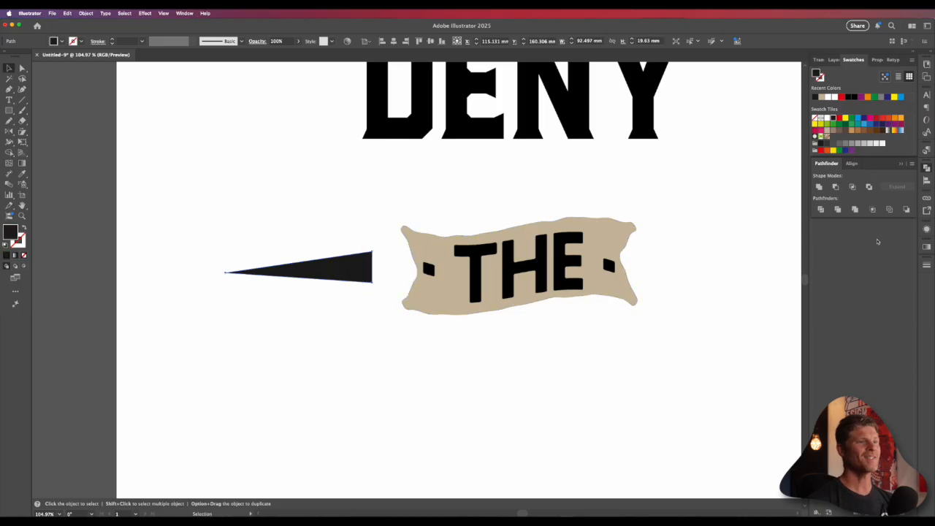
left_click(184, 14)
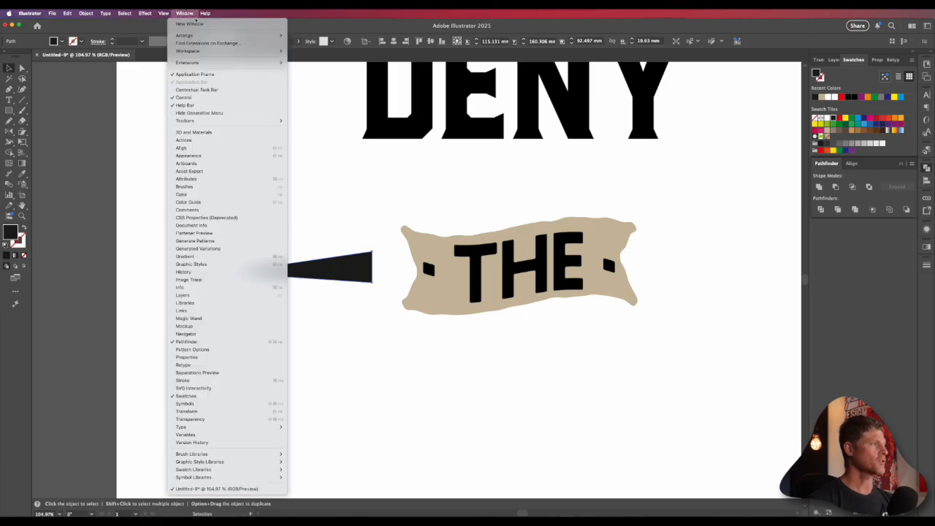
left_click(182, 187)
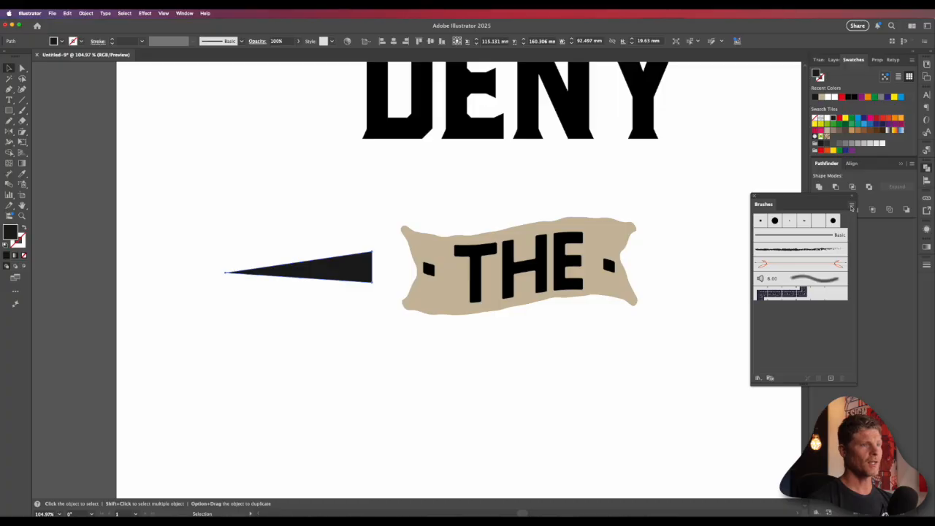
left_click(852, 207)
left_click(829, 197)
left_click_drag(776, 198, 659, 192)
Step: Load the Artistic_Paintbrush brush library
left_click(736, 199)
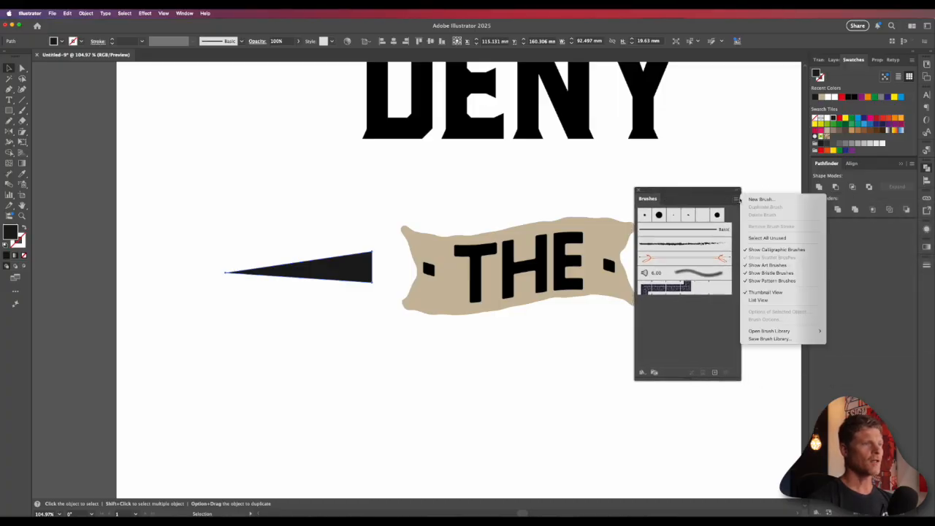
mouse_move(786, 331)
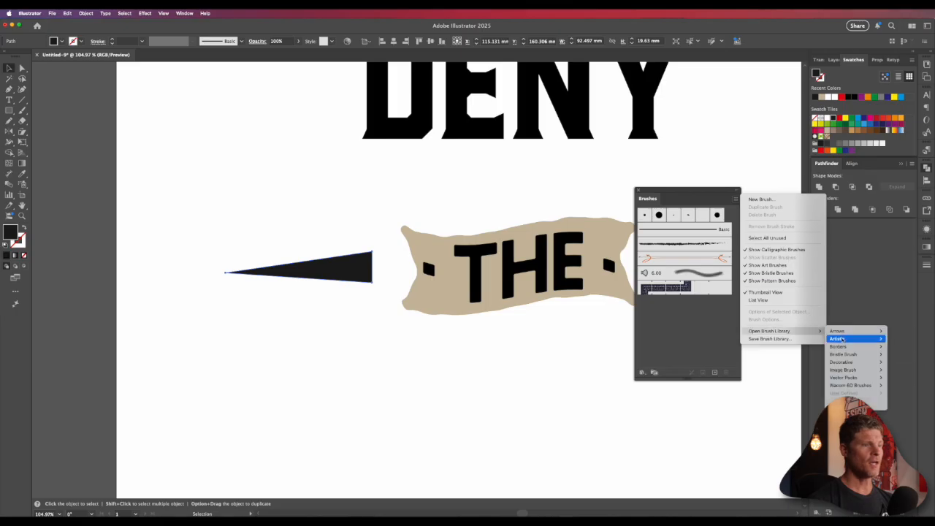
left_click(706, 193)
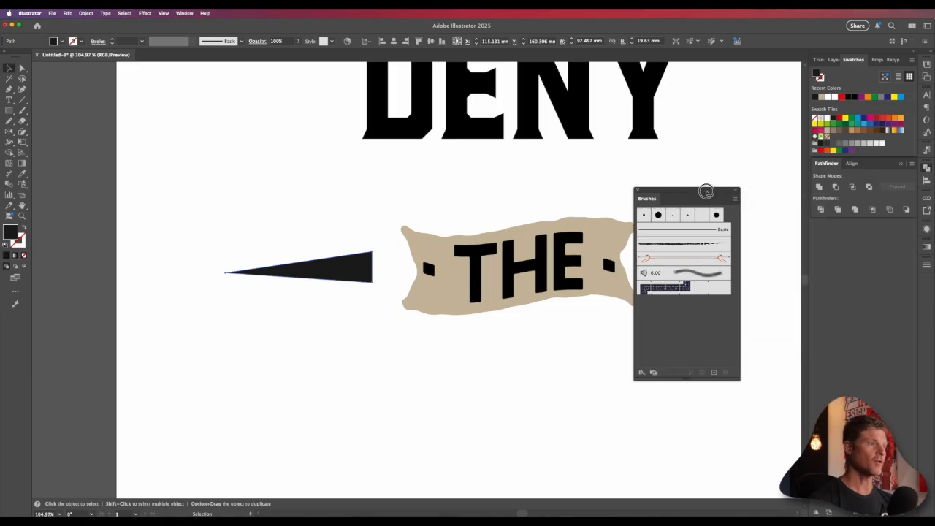
left_click_drag(706, 188, 526, 177)
left_click(556, 189)
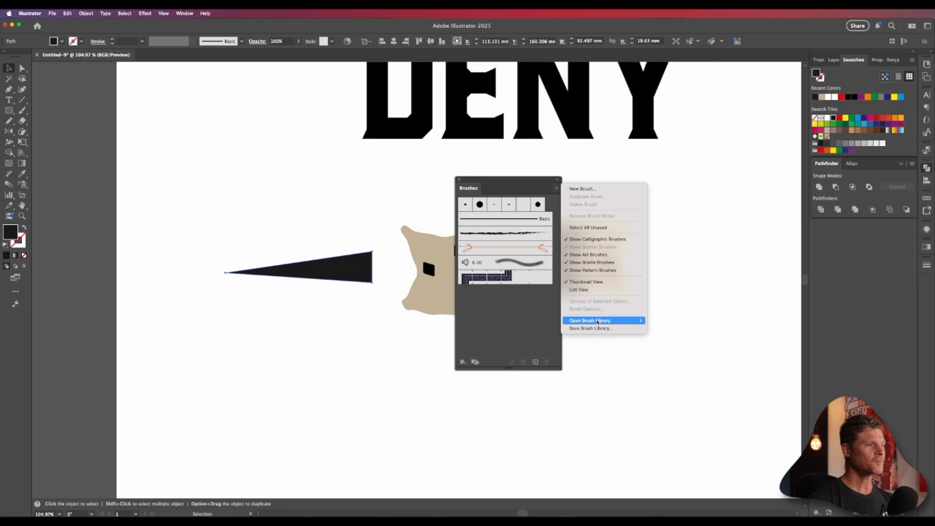
mouse_move(614, 321)
mouse_move(661, 328)
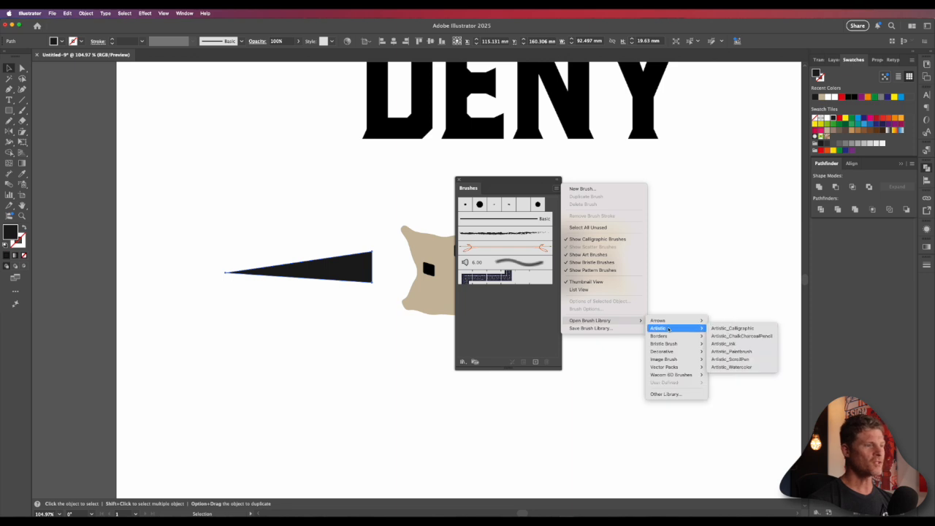
left_click(724, 352)
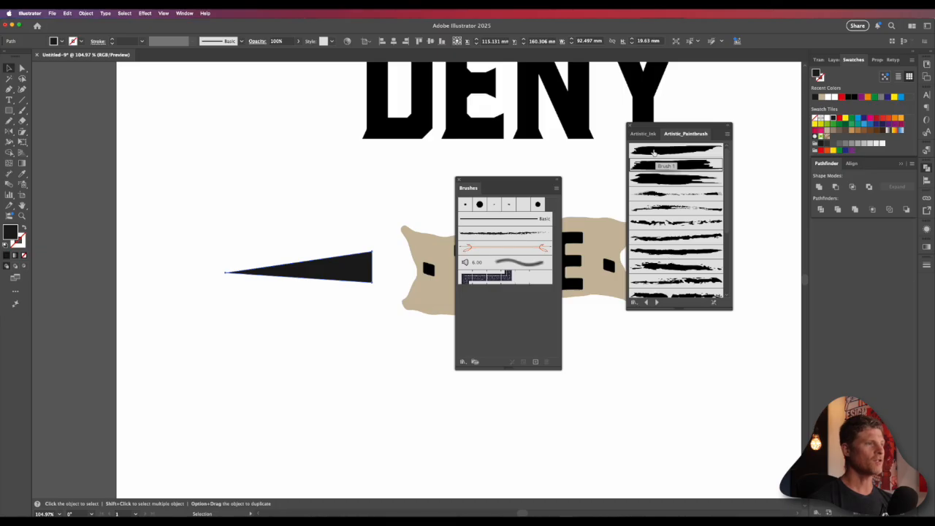
Step: Apply the first Artistic_Paintbrush brush to the triangle's outline and set its stroke weight to 0.25 pt
left_click(654, 152)
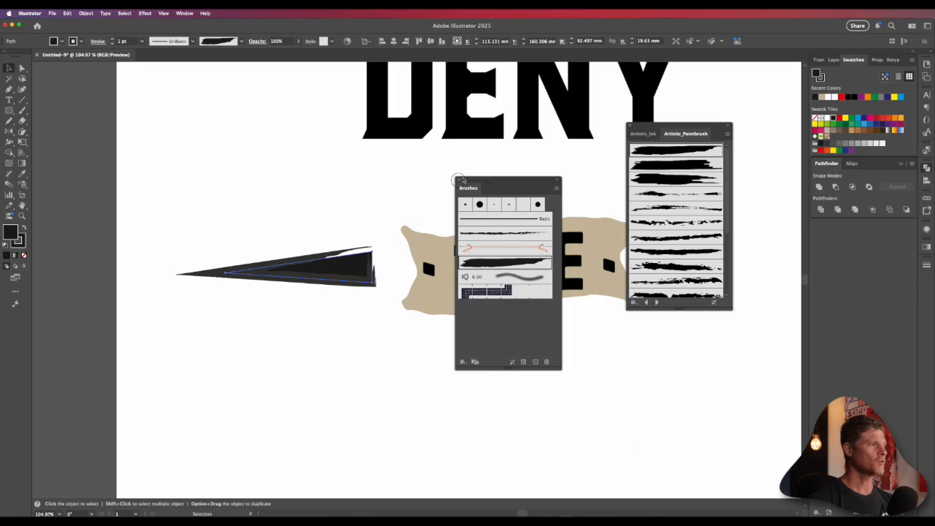
left_click(459, 179)
left_click(630, 125)
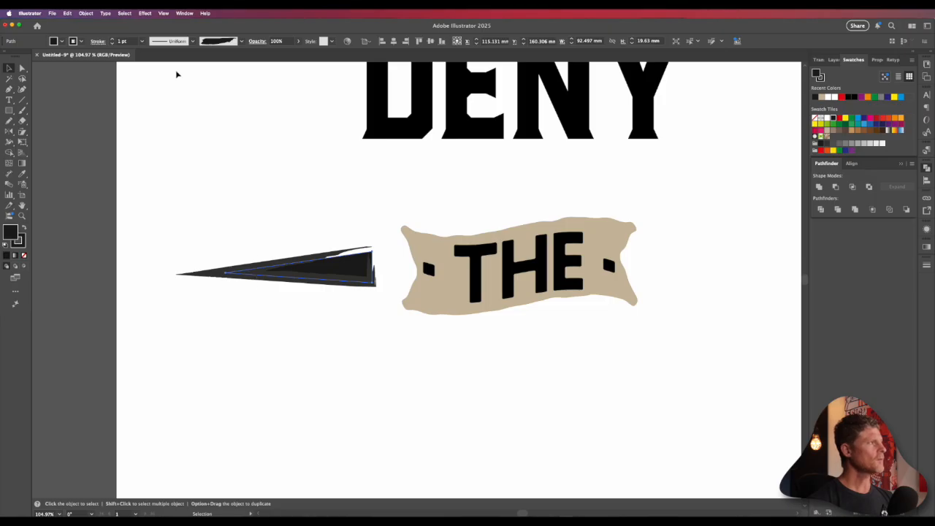
left_click(128, 44)
type(".25")
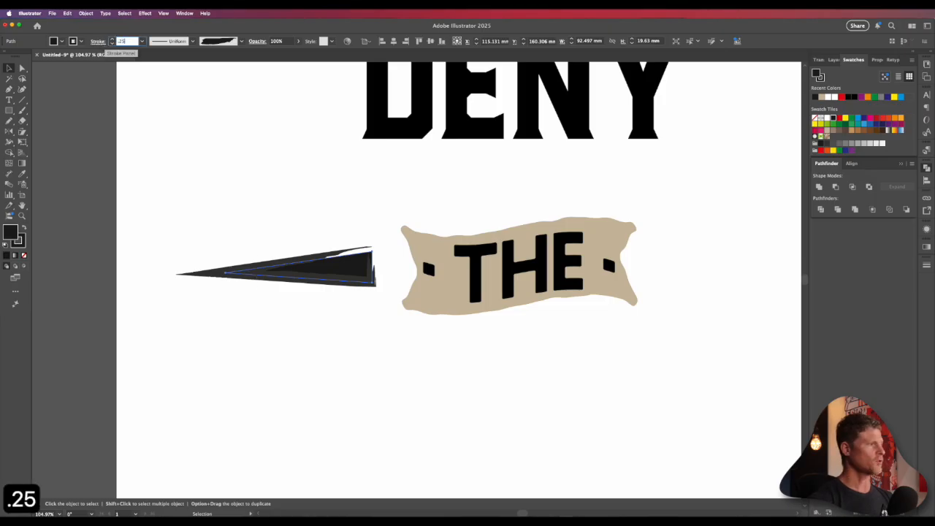
key("Return")
left_click(380, 361)
Step: Expand the appearance of the brushed triangle, ungroup it and unite the pieces into one path
left_click(344, 281)
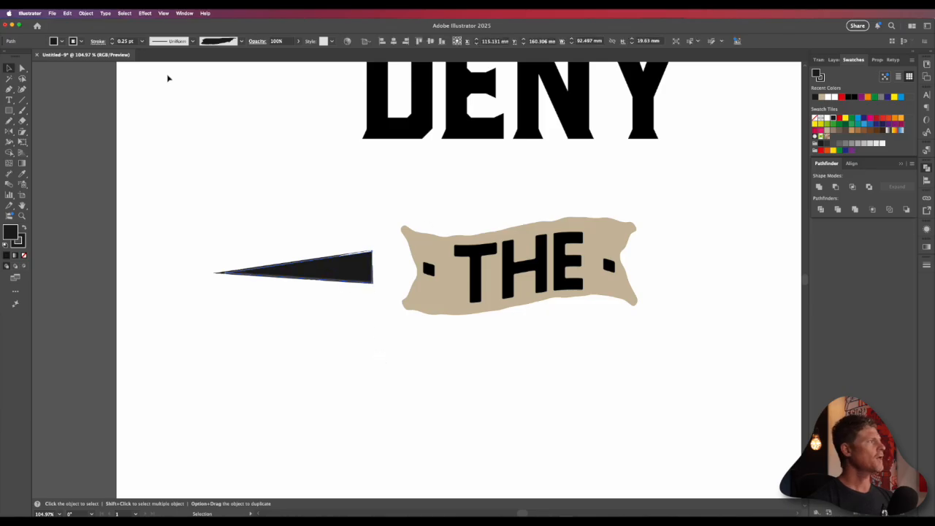
left_click(86, 13)
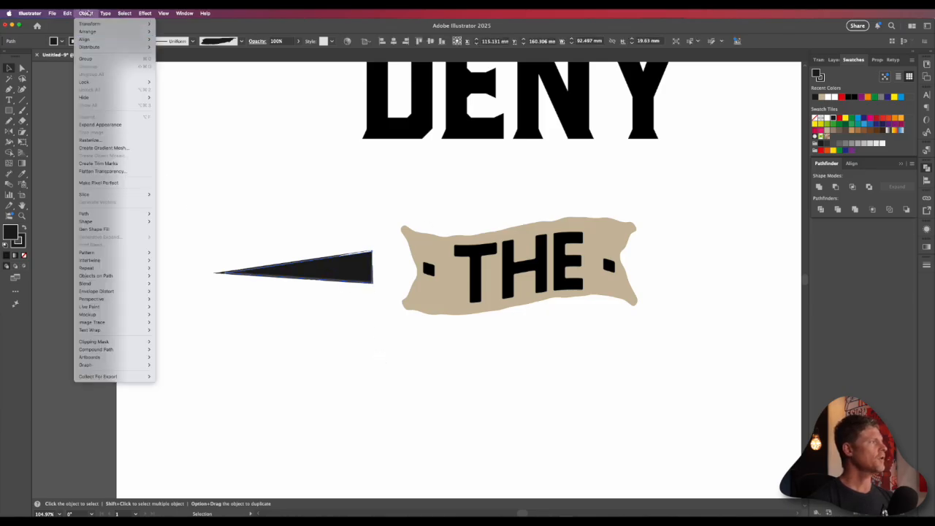
left_click(104, 125)
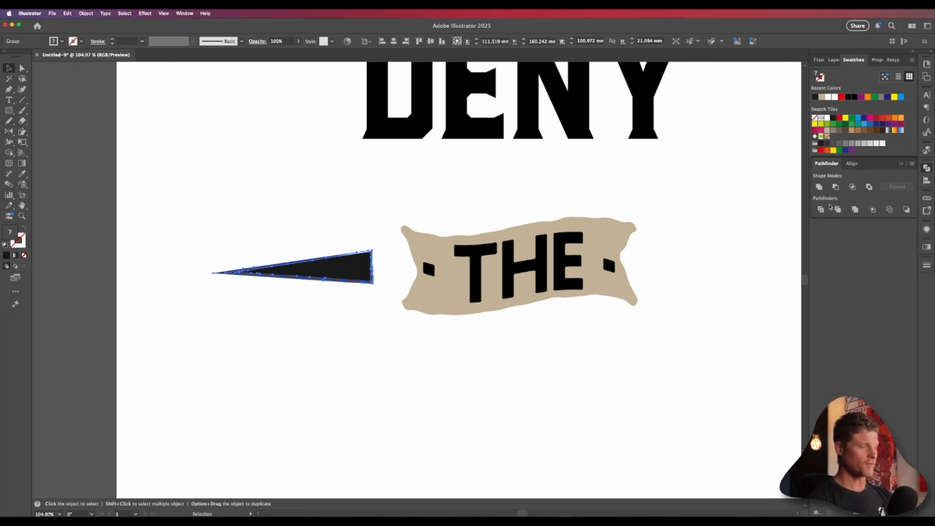
key("shift+super+g")
left_click(349, 363)
Step: Fill the united rough-edged triangle with black
left_click(363, 280)
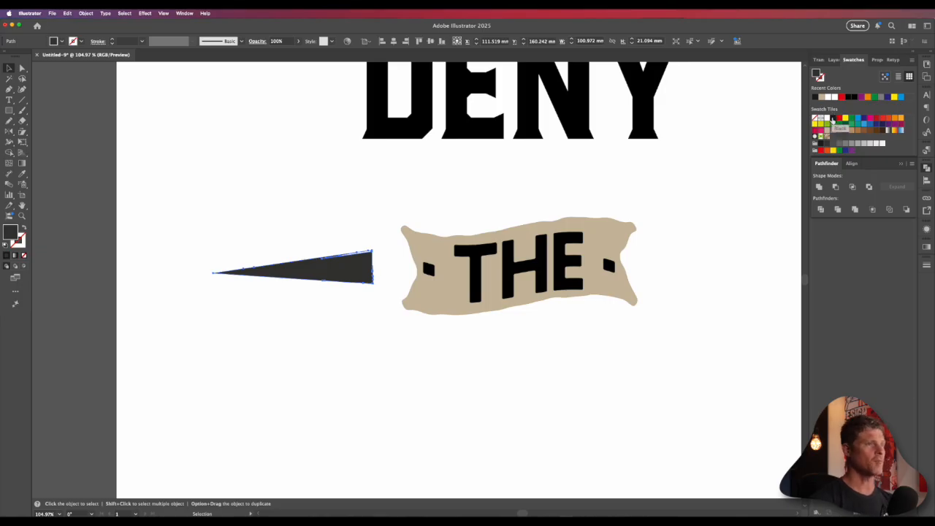
left_click(833, 119)
left_click(349, 353)
left_click(336, 274)
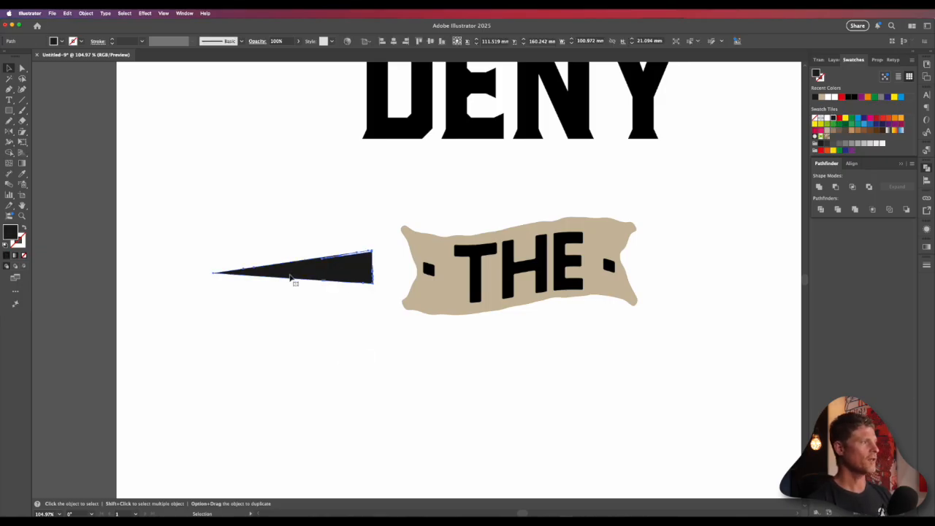
Step: Duplicate the black triangle to the right side of the banner and mirror it so its tip points outward
left_click_drag(290, 273, 726, 267)
key("o")
key("space")
left_click_drag(725, 331, 552, 335)
left_click(570, 205)
key("v")
left_click(503, 276)
left_click(653, 271)
Step: Reshape the mirrored triangle by moving its anchor points, making it about 92 mm long and 20 mm high
key("a")
left_click_drag(665, 240, 606, 325)
left_click(653, 257)
left_click(621, 280)
left_click_drag(632, 280, 618, 277)
left_click(507, 243)
left_click_drag(468, 294, 546, 297)
left_click_drag(475, 307, 474, 300)
left_click_drag(533, 318, 576, 294)
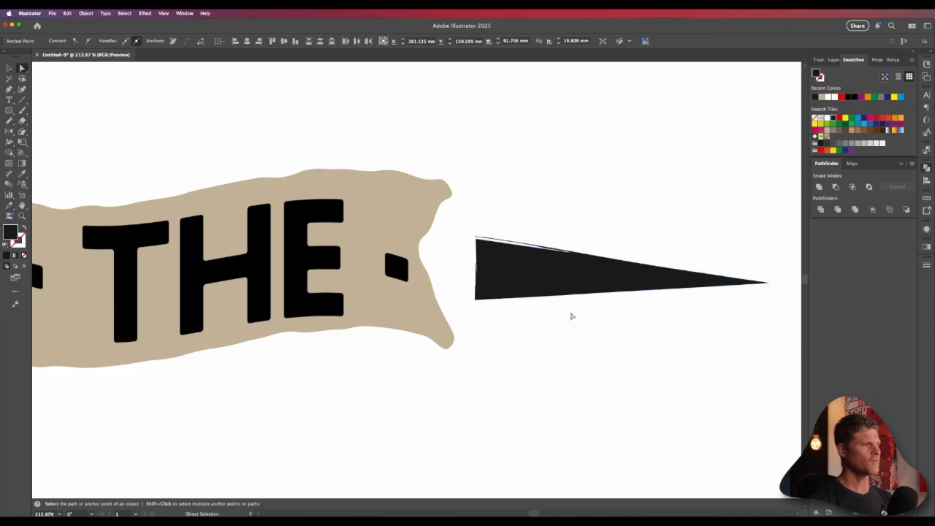
left_click(572, 315)
Step: Move the left triangle closer to the banner and nudge the right triangle slightly inward
left_click(531, 266, "alt+super")
left_click(530, 265, "alt+super")
left_click(531, 265, "alt+super")
left_click(530, 265, "alt+super")
key("v")
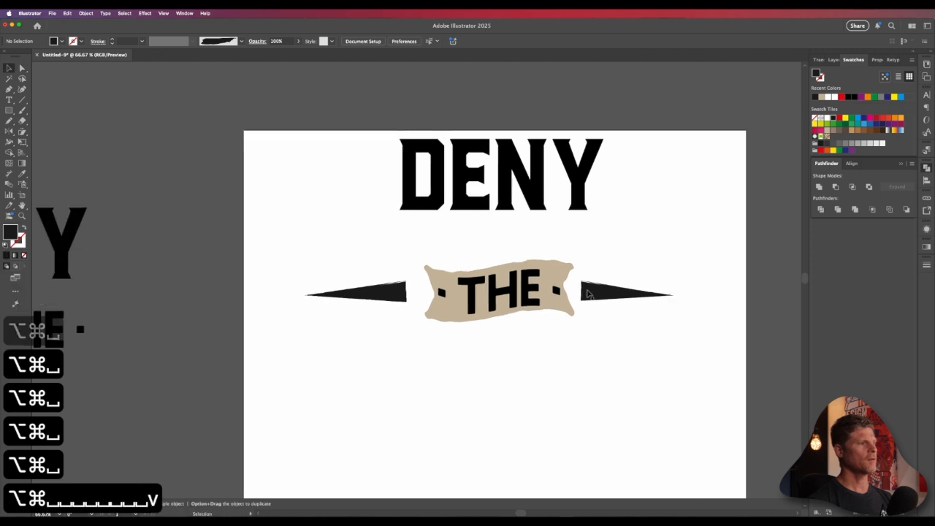
left_click(599, 292)
left_click_drag(400, 294, 412, 295)
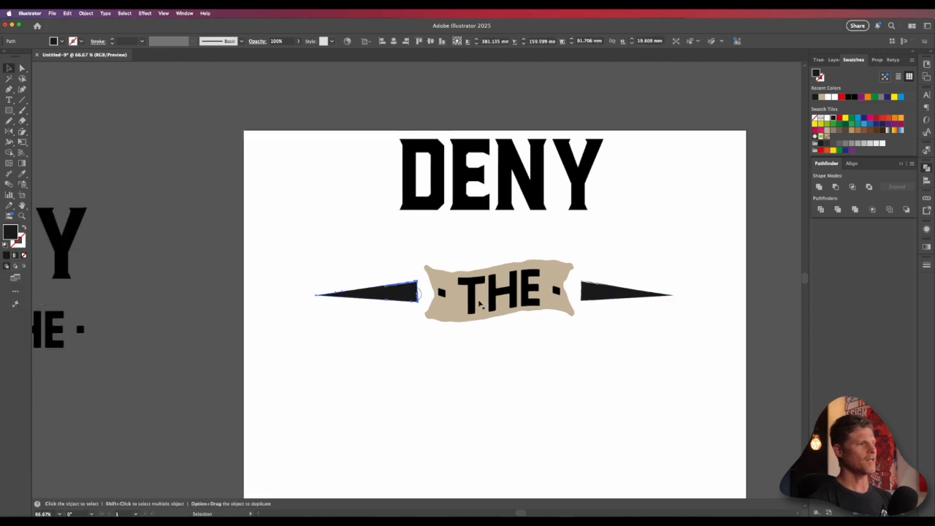
left_click_drag(600, 296, 598, 296)
left_click(582, 326)
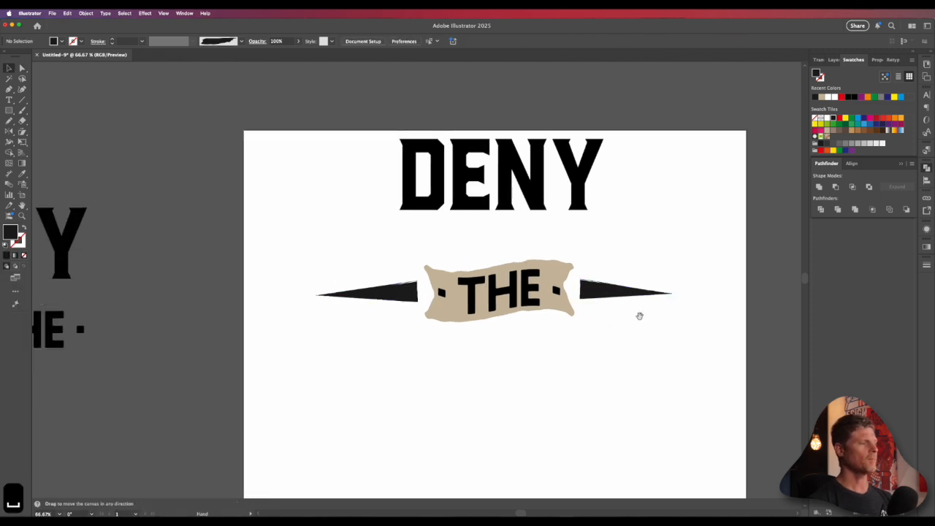
Step: Move the DENY lettering down and left above the banner and convert it to outlines
left_click(536, 297, "alt+super")
left_click_drag(528, 312, 643, 347)
key("v")
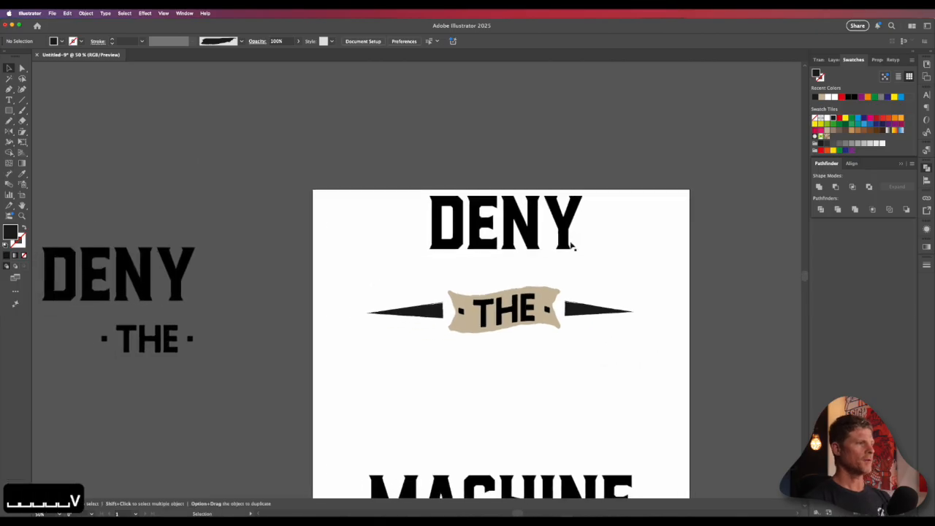
left_click_drag(559, 218, 501, 240)
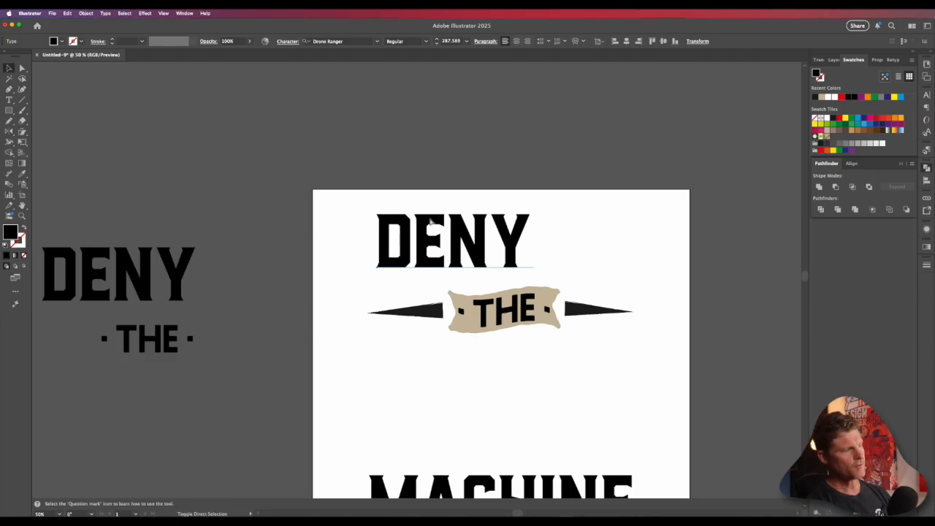
key("shift+super+o")
Step: Align the outlined DENY with the left triangle's tip and scale it to about 352 mm wide and 123 mm high, spanning both triangles
left_click_drag(456, 227, 446, 260)
key("r")
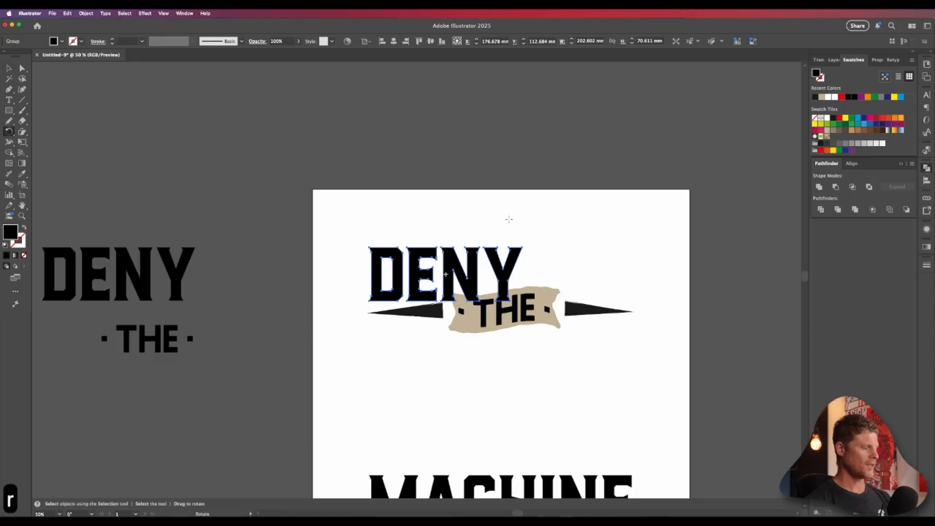
key("e")
left_click_drag(540, 236, 633, 202)
key("v")
key("v")
left_click(621, 288)
left_click(607, 306)
Step: Move the MACHINE lettering up directly beneath the banner and scale it to about 353 mm wide and 72 mm high
left_click(474, 496)
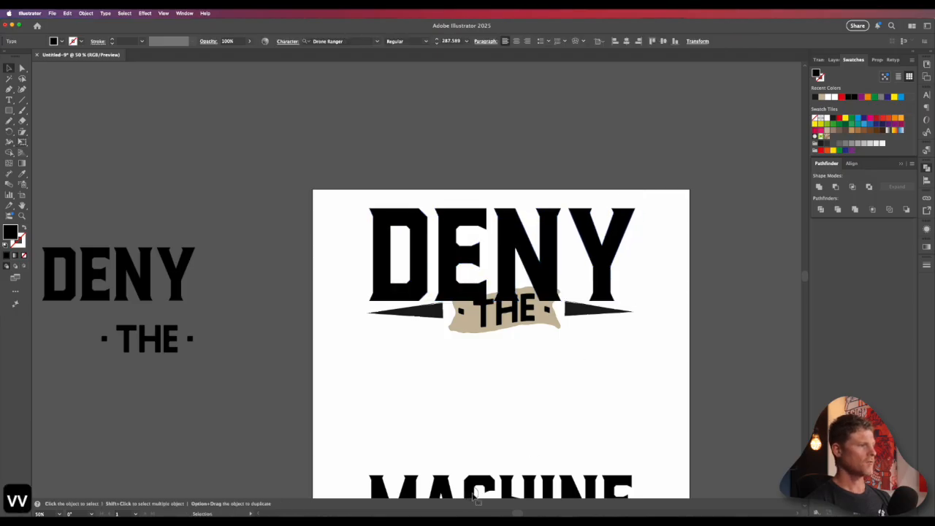
left_click_drag(511, 456, 501, 386)
left_click_drag(461, 428, 459, 275)
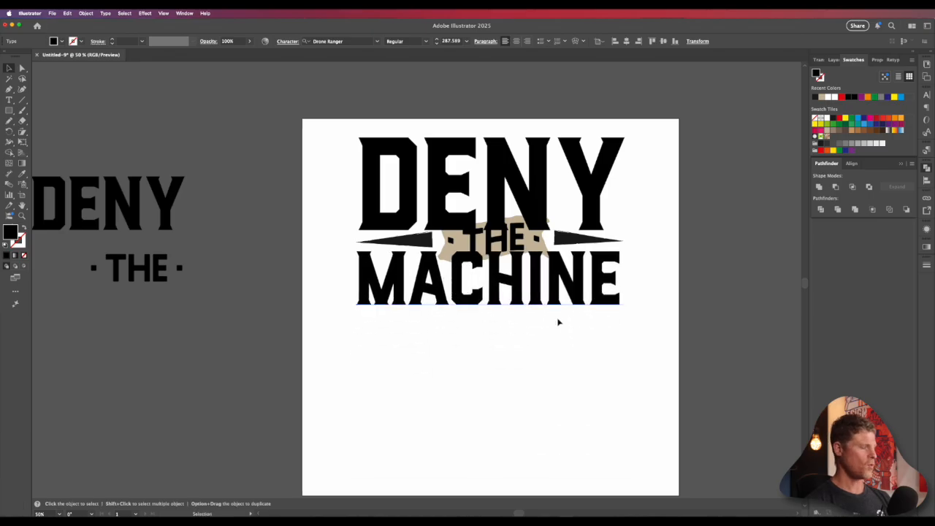
key("e")
left_click_drag(623, 317, 629, 320)
key("v")
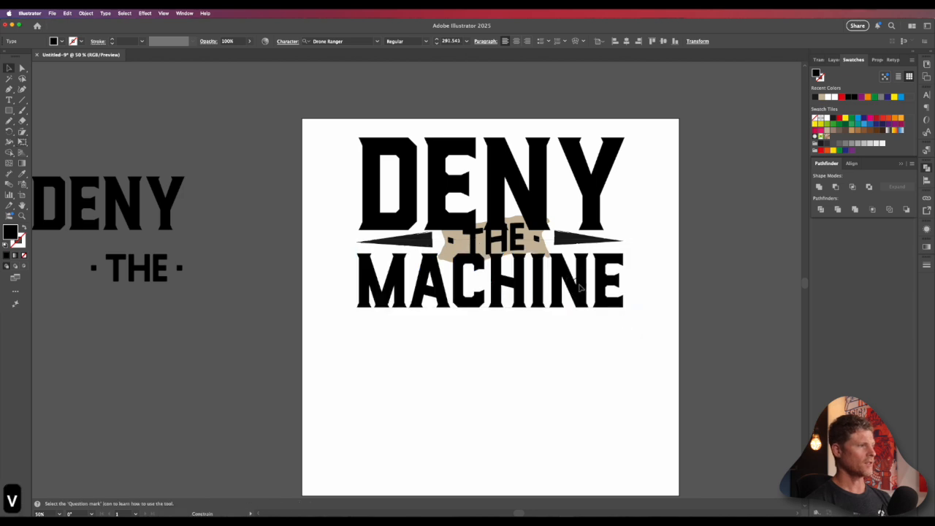
Step: Convert the MACHINE lettering to outlines
key("shift+super+o")
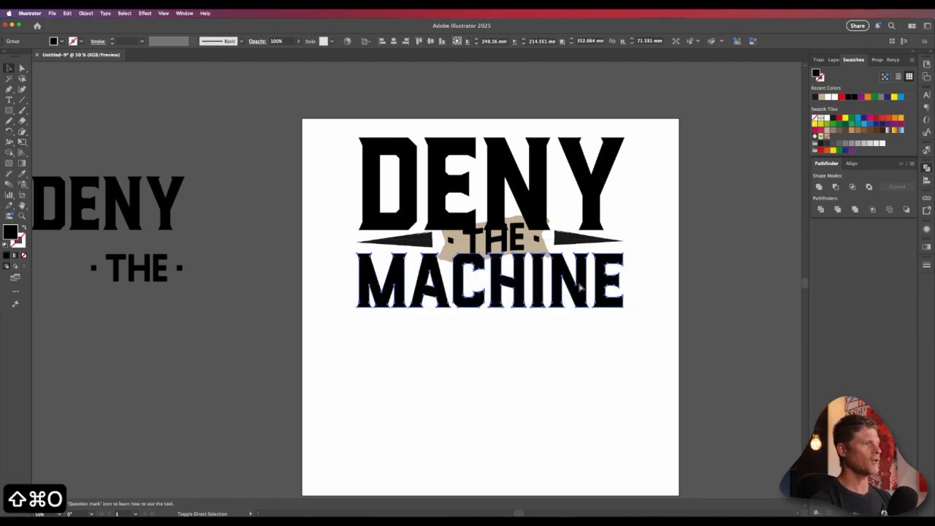
left_click(585, 194, "shift")
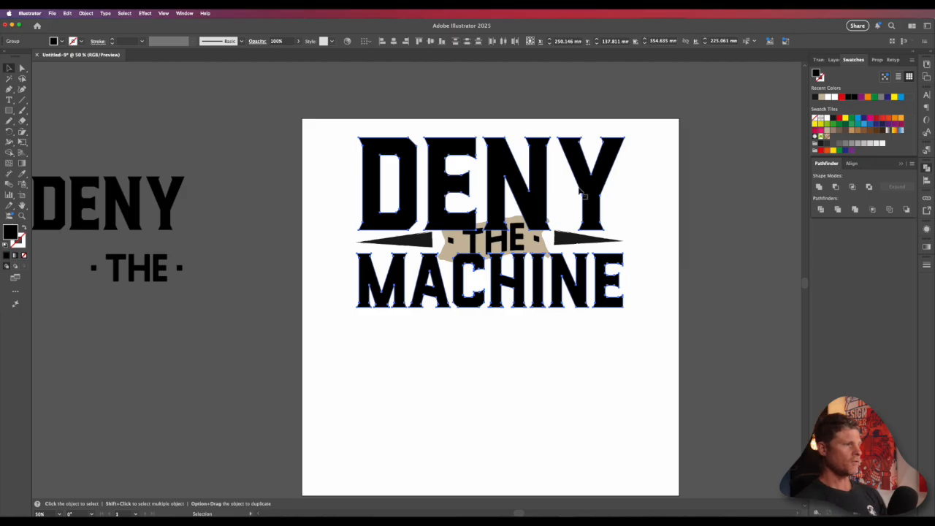
left_click(641, 181)
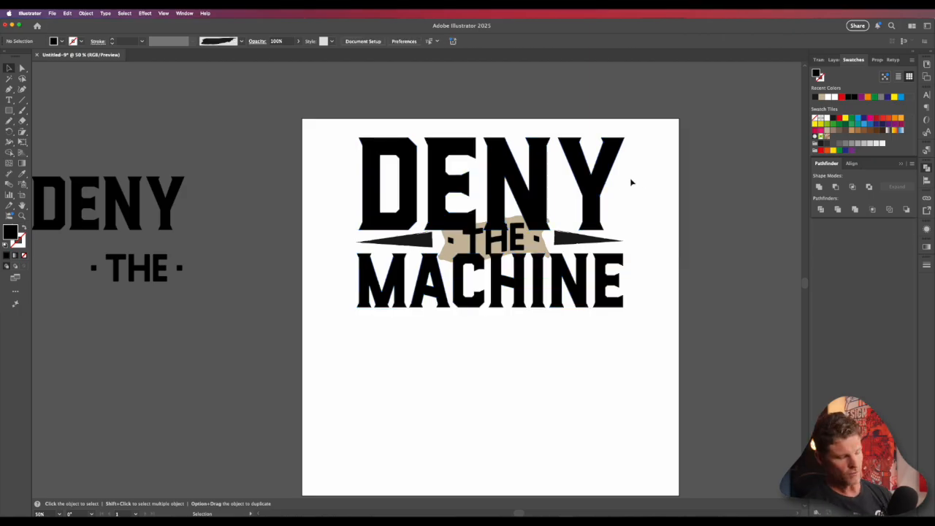
Step: Draw a thin wedge about 212 mm long across the upper N and Y of DENY, tapering inward, and fill it blue
key("p")
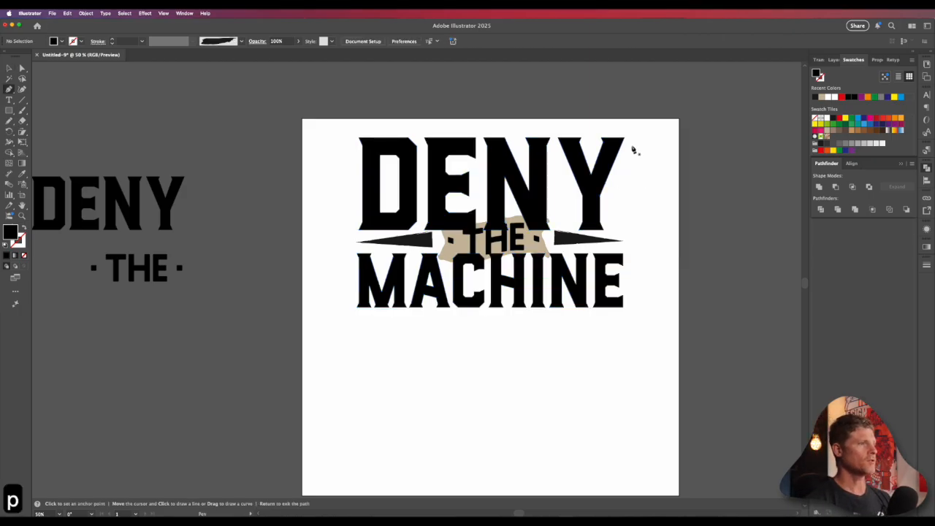
left_click(639, 146)
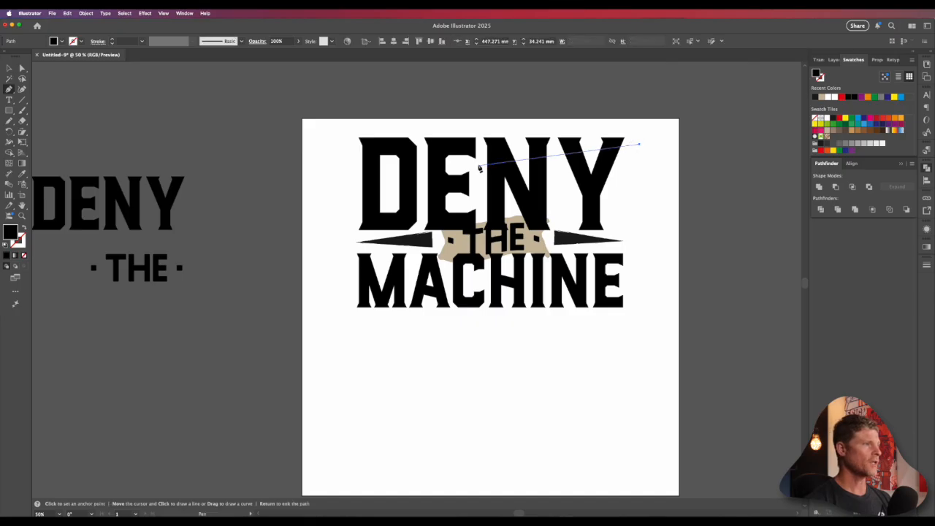
left_click(478, 160)
left_click(641, 150)
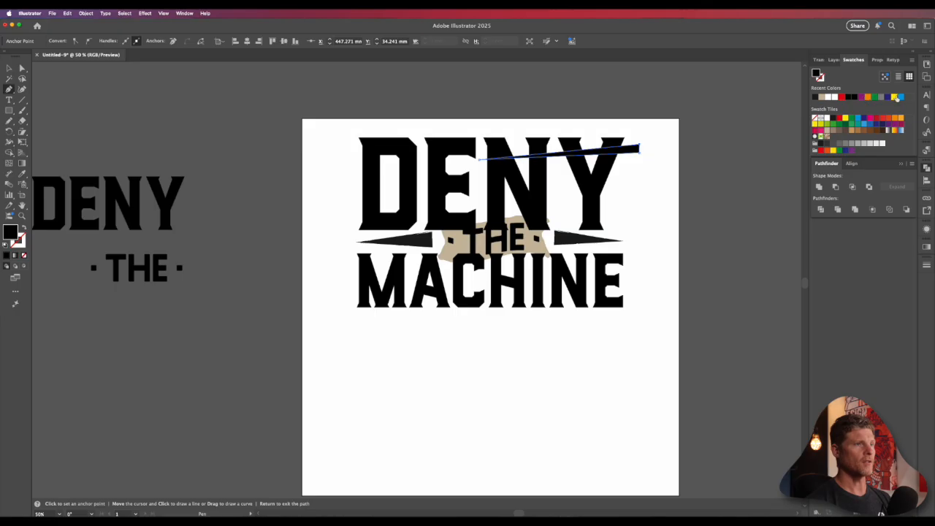
left_click(902, 98)
left_click(651, 181, "super")
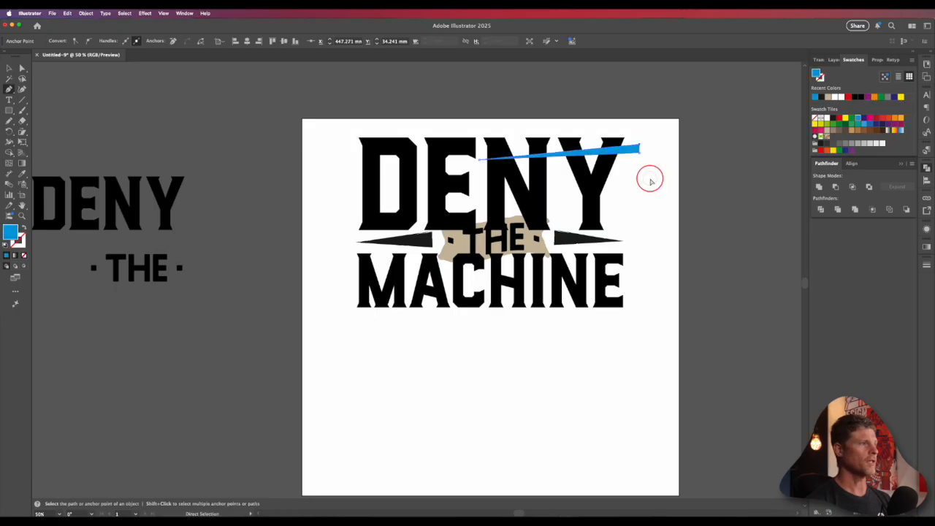
Step: Draw a second blue wedge about 225 mm wide and 40 mm high from the left of the D, tapering down to the N
left_click(338, 167)
left_click(508, 196)
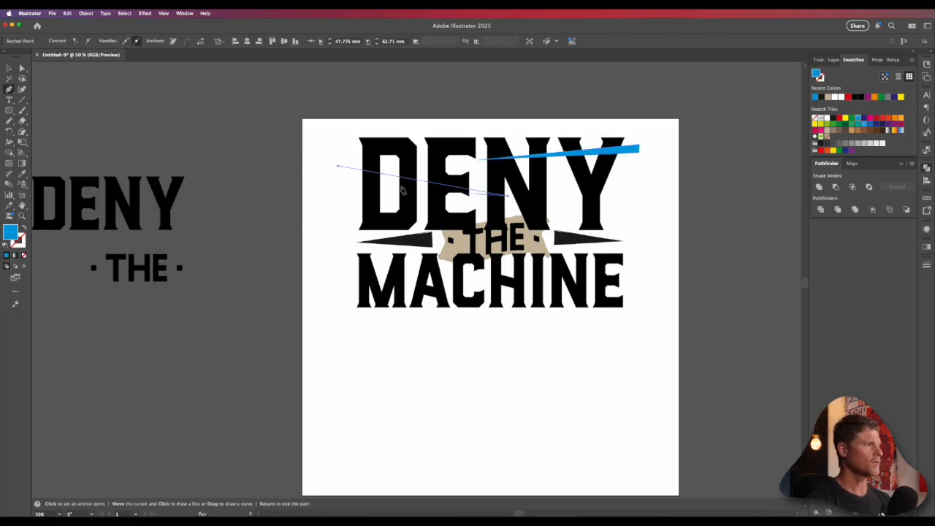
left_click(339, 169)
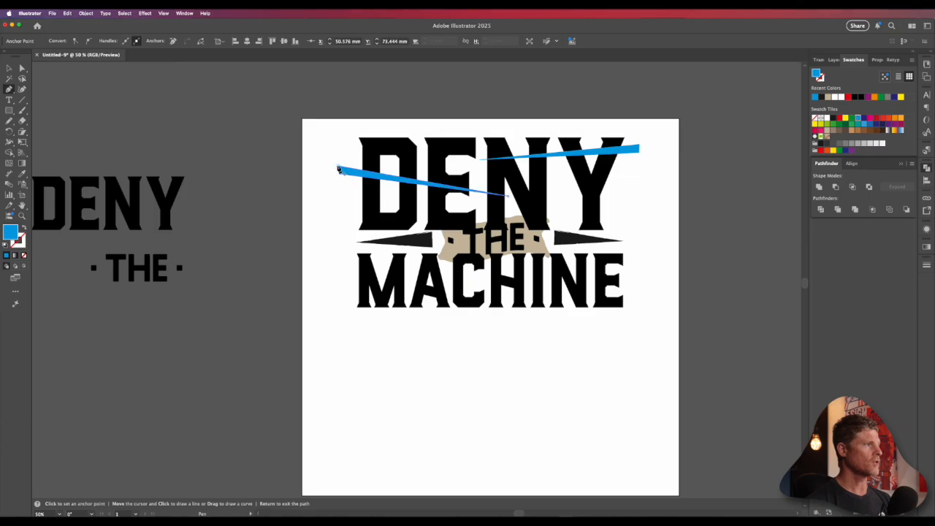
key("v")
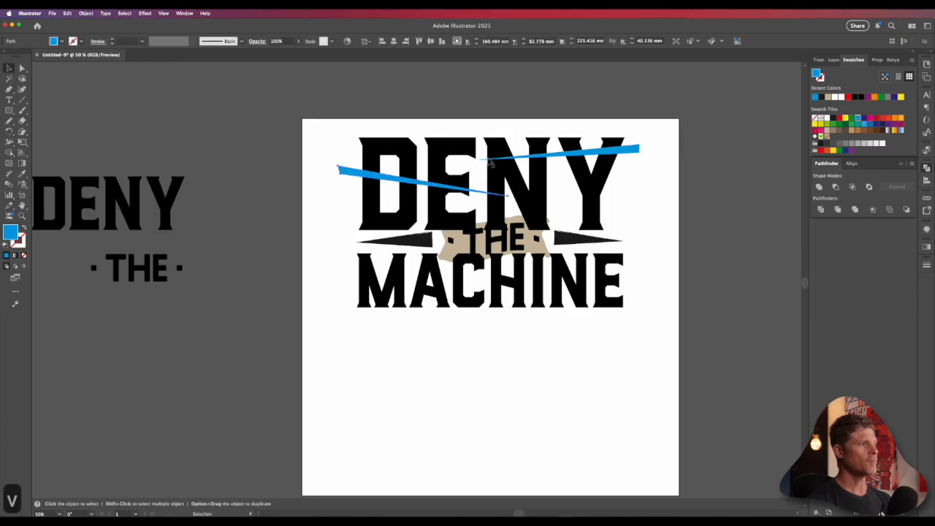
left_click(671, 240)
Step: Add three smaller blue wedges to DENY: across the Y, across the lower D and E, and over the top of the E
key("p")
left_click(623, 173)
left_click(556, 183)
left_click(623, 180)
left_click(623, 173)
left_click(346, 205)
left_click(453, 208)
left_click(346, 211)
Step: Draw five thin blue wedges across MACHINE, two entering from each side and one over the middle letters
left_click(529, 296)
left_click(635, 308)
left_click(634, 303)
left_click(446, 271)
left_click(525, 280)
left_click(449, 276)
left_click(447, 270)
key("v")
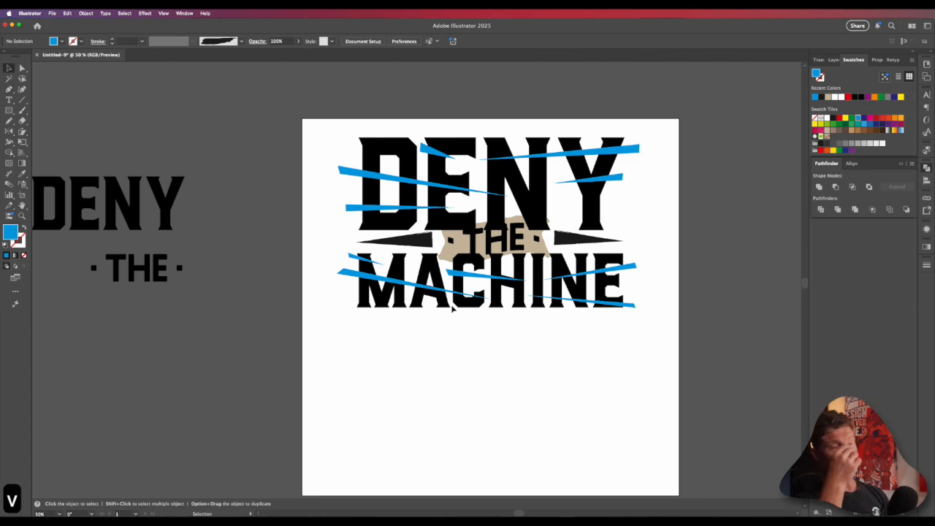
key("v")
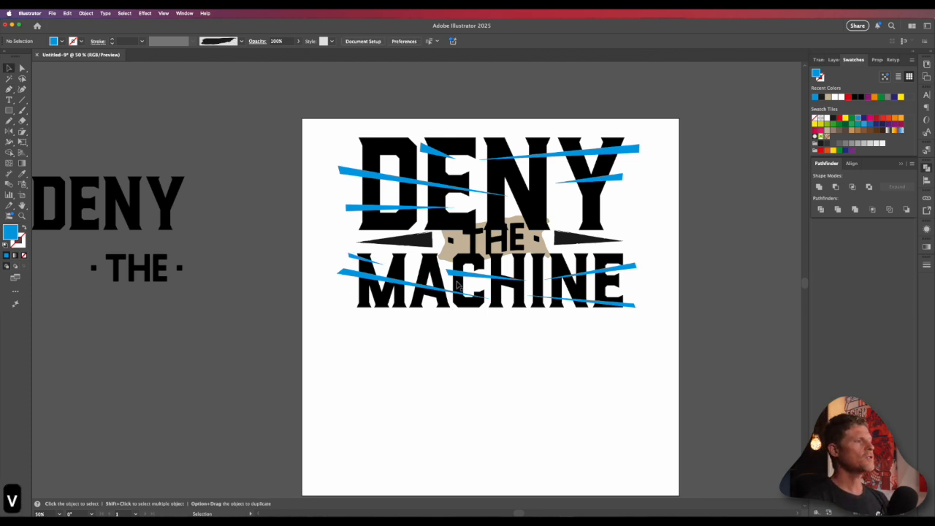
Step: Select all the blue wedges by their shared fill color and unite them into one compound path
left_click(615, 152)
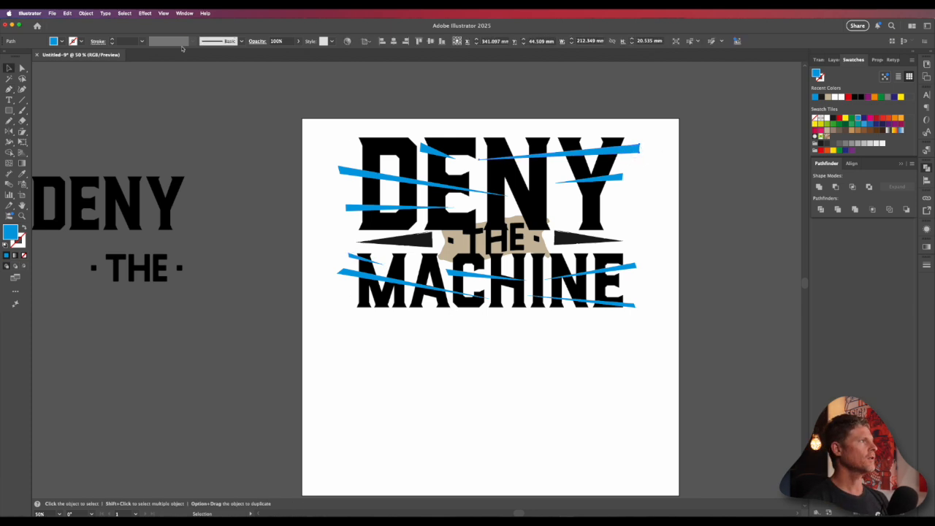
left_click(121, 13)
mouse_move(129, 86)
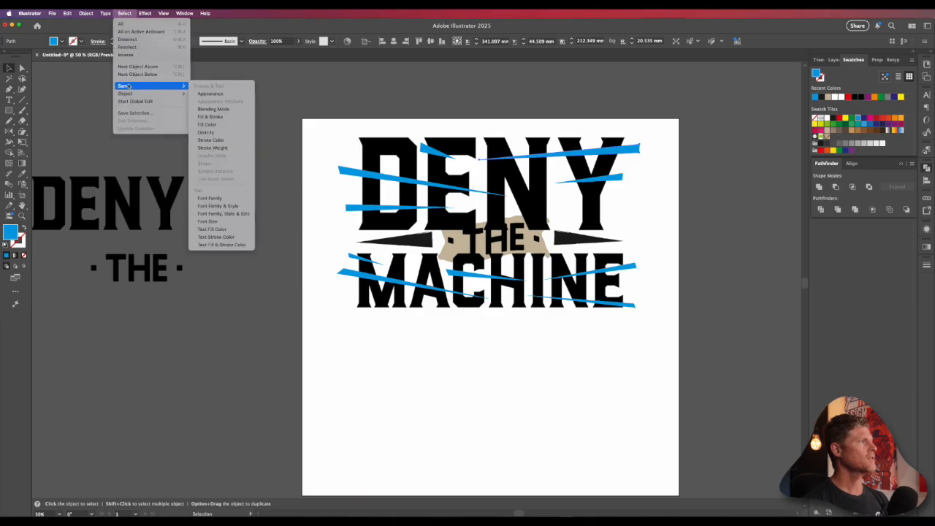
left_click(208, 124)
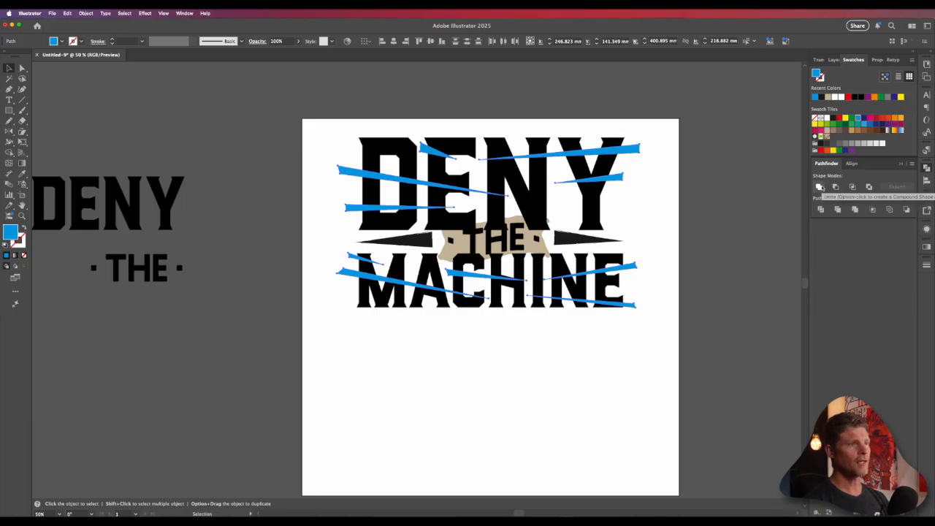
left_click(819, 187)
left_click(672, 209)
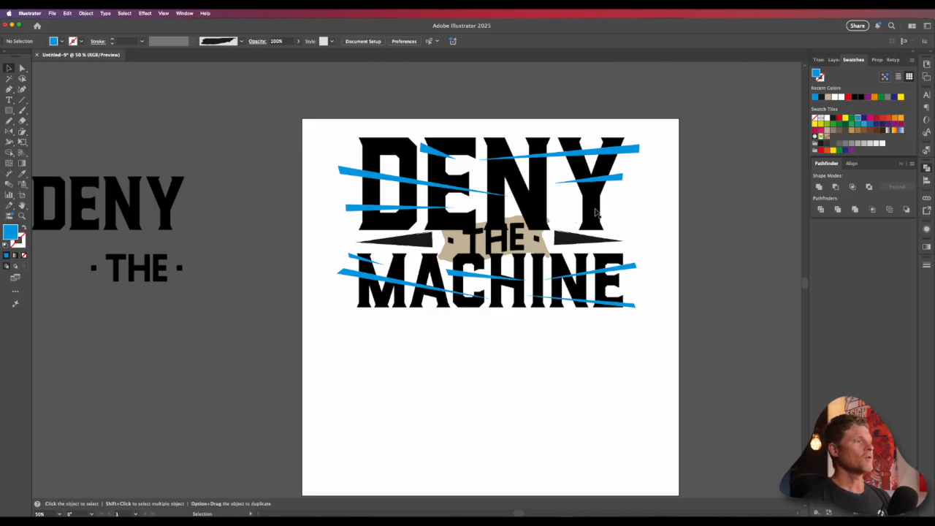
Step: Ungroup the DENY letters and unite them into a single expanded compound path
key("super+z")
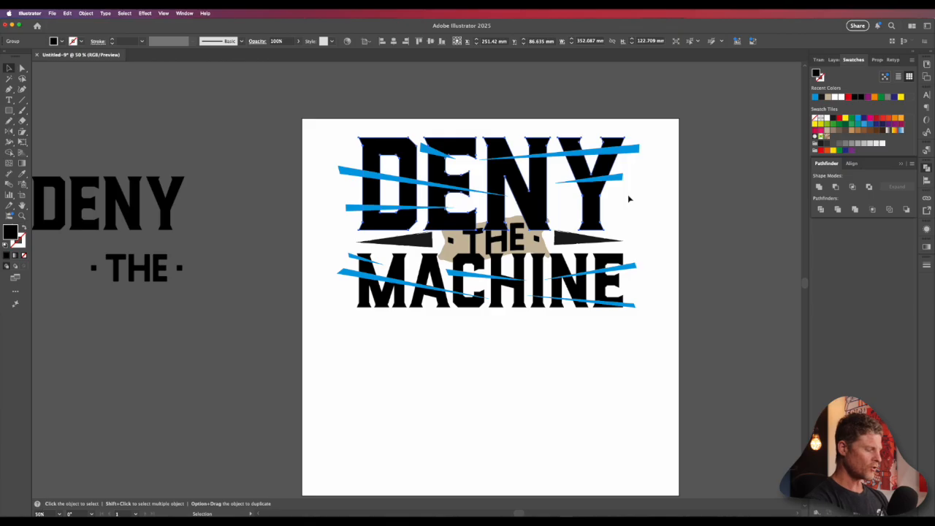
key("super+shift+g")
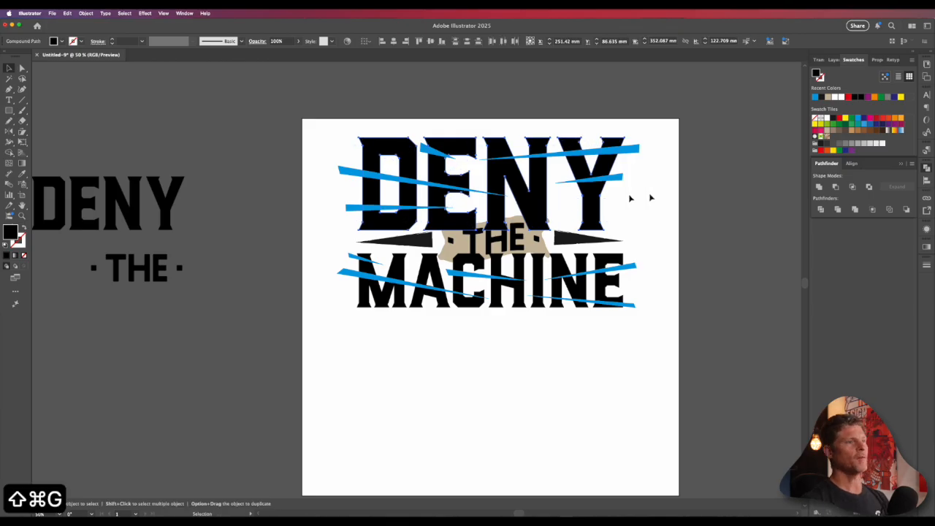
left_click(820, 188, "alt")
left_click(888, 188)
left_click(419, 334)
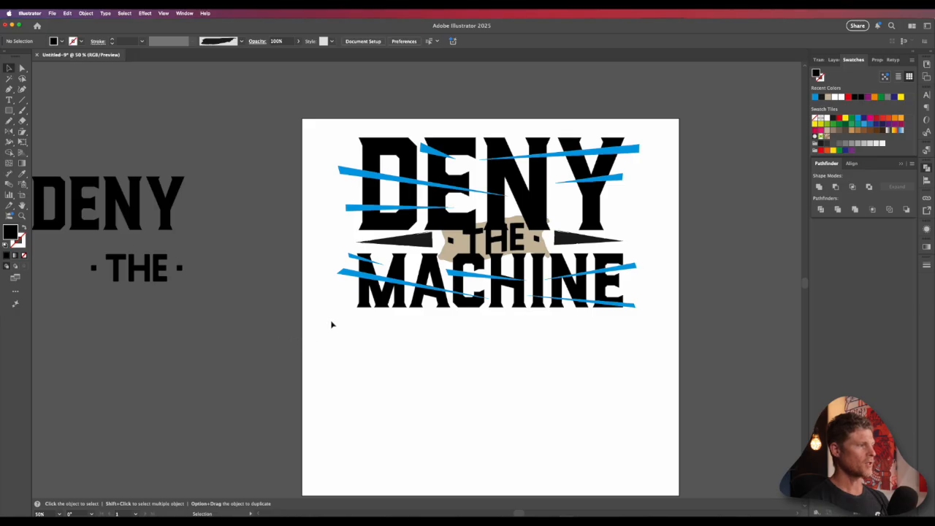
Step: Ungroup the MACHINE letters and unite them into a single expanded compound path
left_click(384, 307)
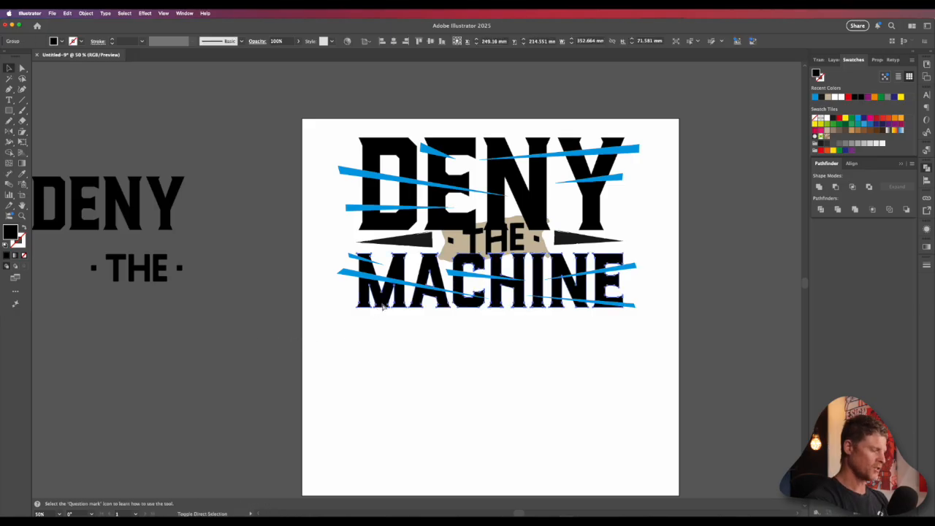
key("super+shift+g")
left_click(820, 187, "alt")
left_click(896, 187)
Step: Test whether MACHINE and DENY each move as one shape, and undo both moves
left_click_drag(622, 295, 708, 296)
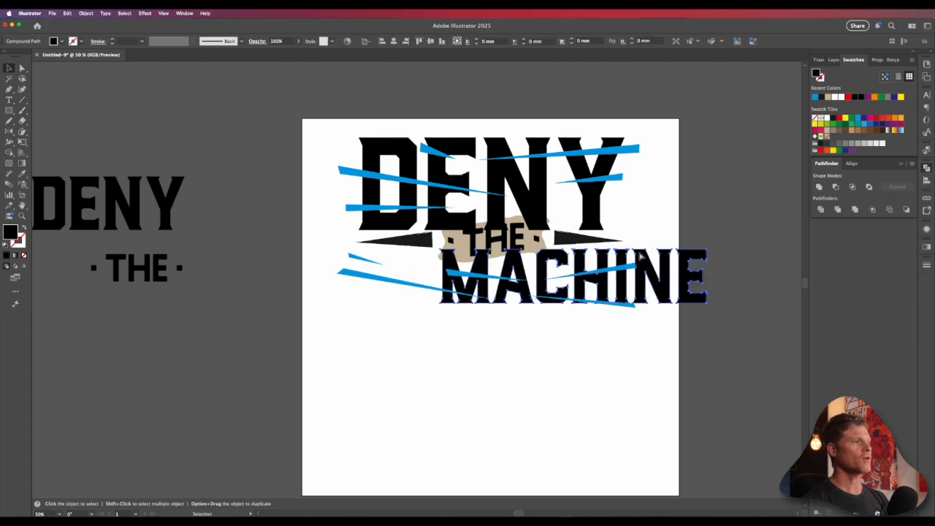
key("super+z")
left_click_drag(584, 213, 685, 190)
key("super+z")
left_click(647, 238)
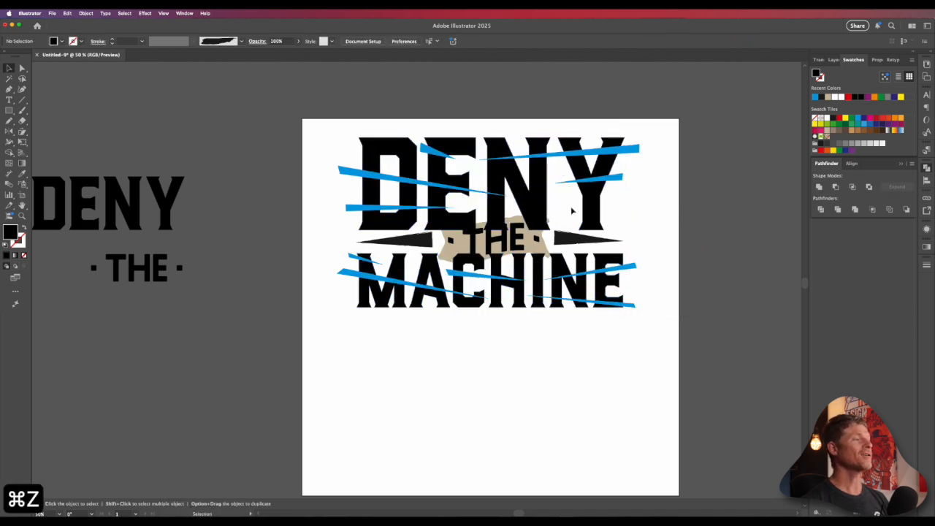
Step: Copy the blue wedges and subtract the originals from DENY with Minus Front, expanding the result
left_click(633, 153)
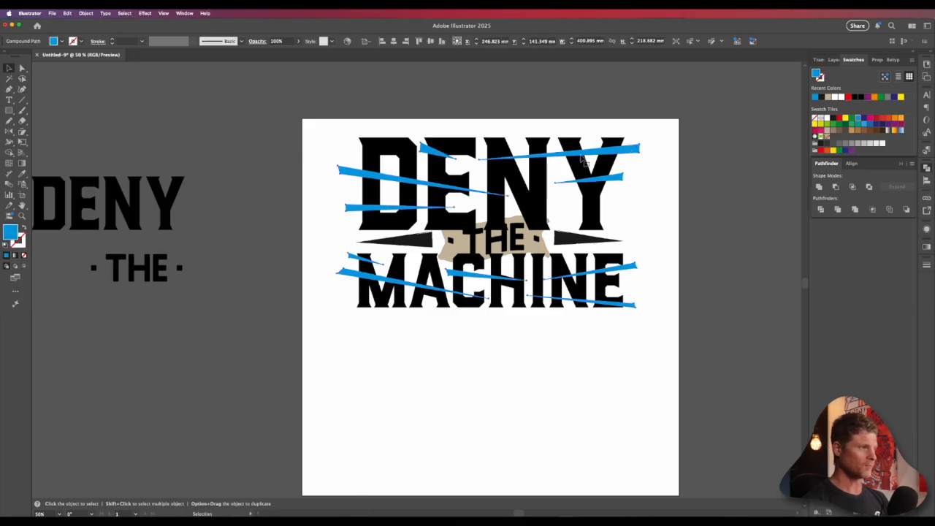
key("super+c")
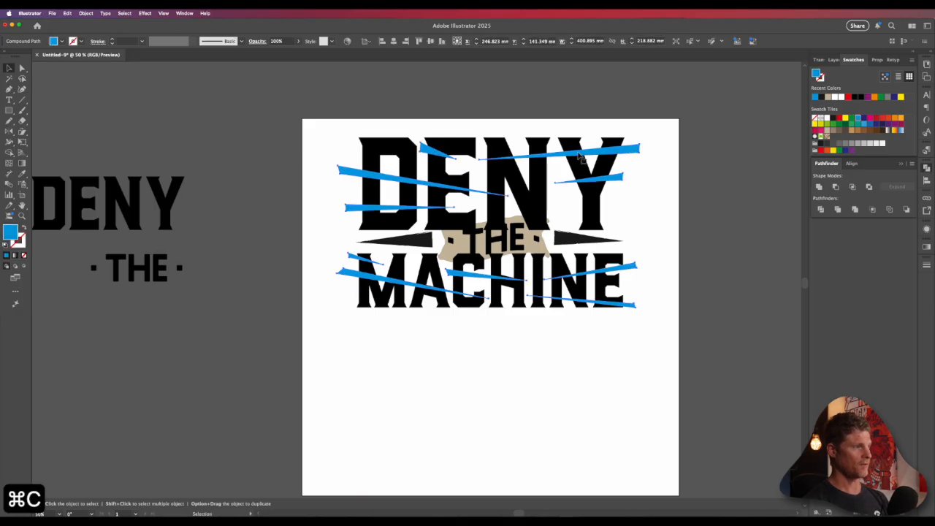
left_click(581, 168, "shift")
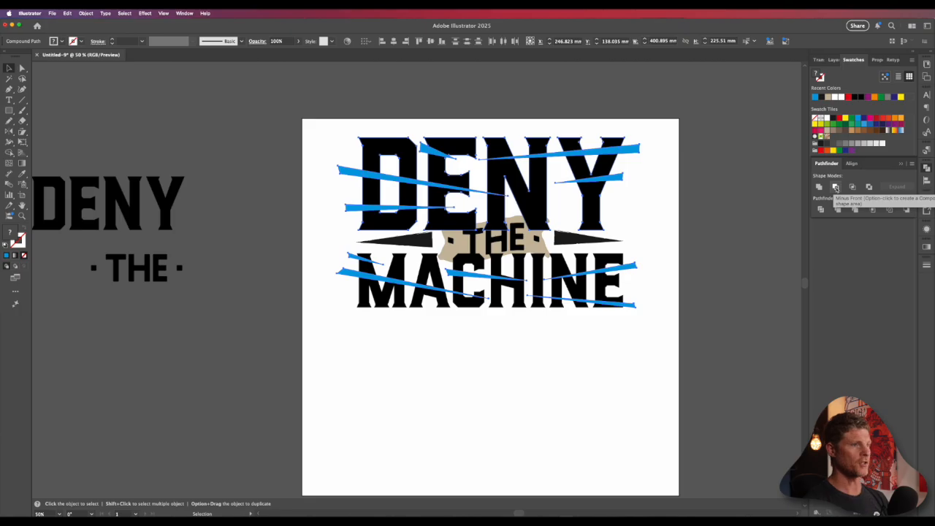
left_click(836, 188)
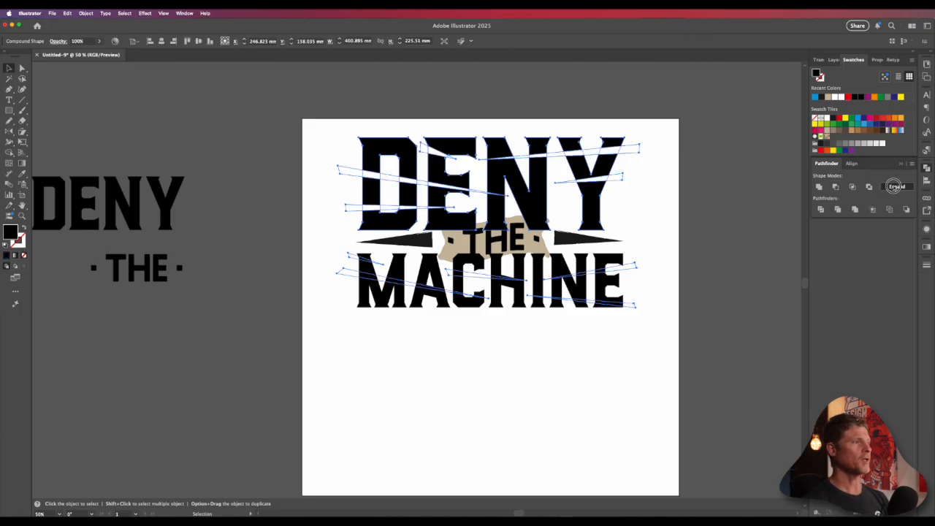
left_click(708, 326)
Step: Paste the copied wedges in front at their original position and subtract them from MACHINE with Minus Front
left_click(578, 293)
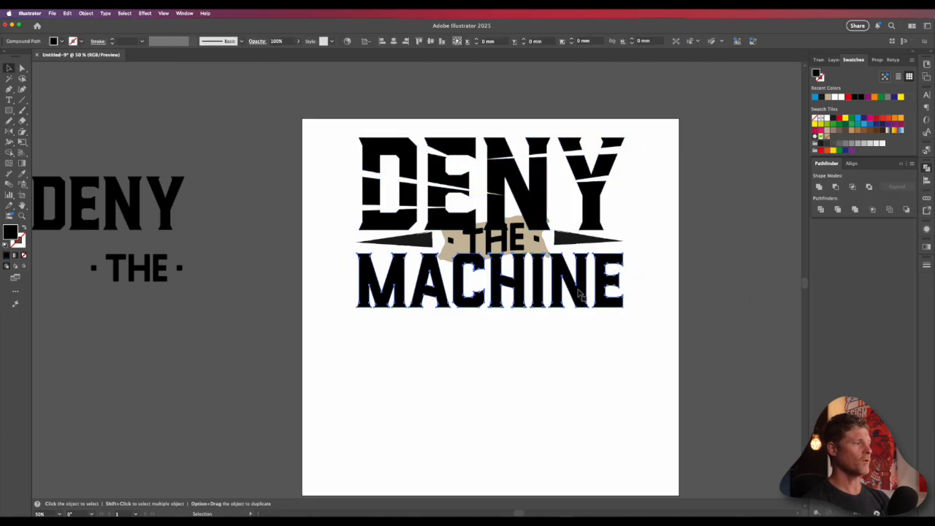
key("a")
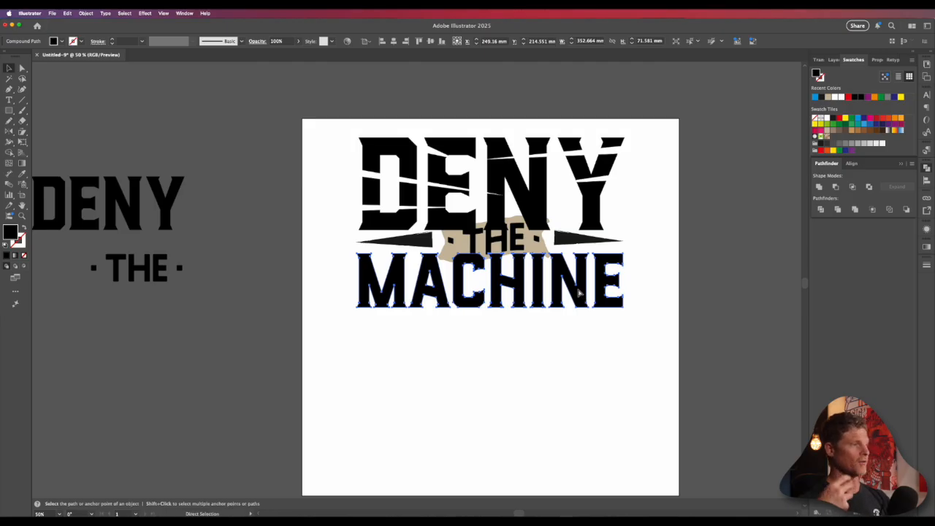
key("super+f")
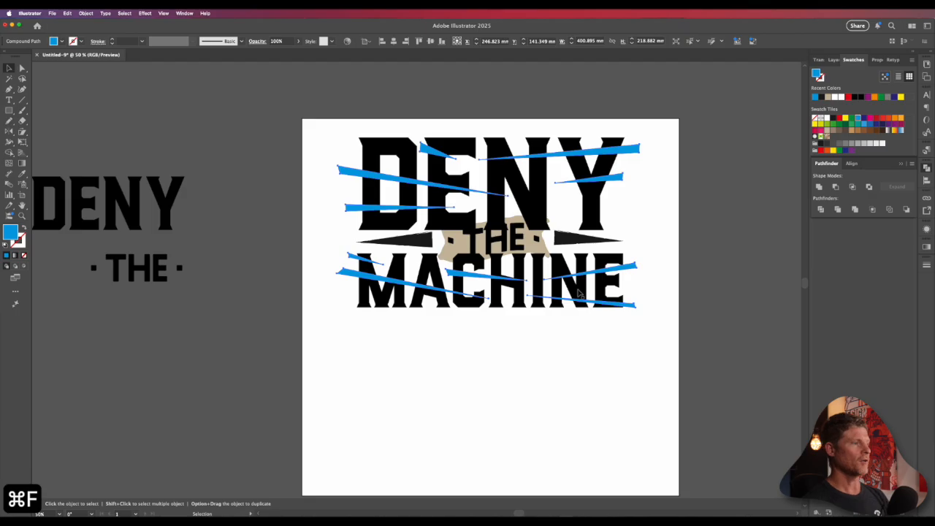
left_click(578, 294, "shift")
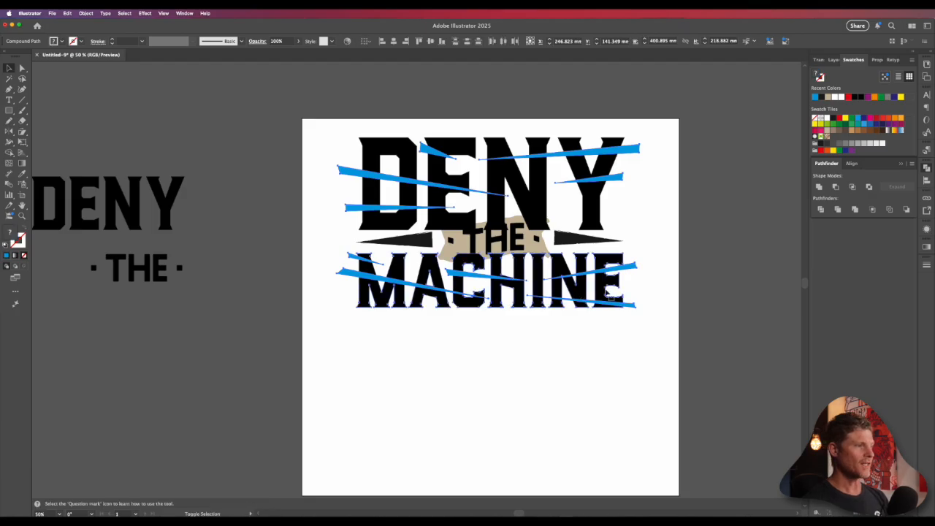
left_click(836, 188)
left_click(657, 304)
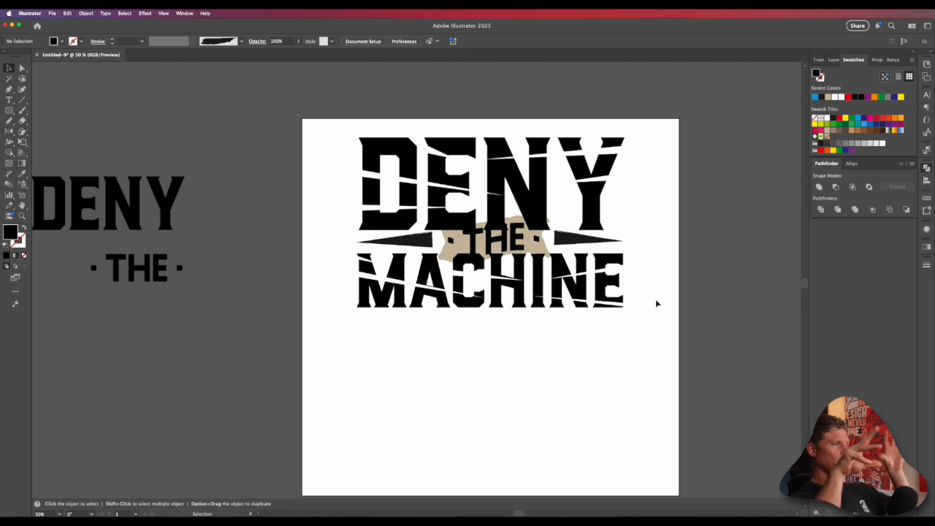
Step: Try to ungroup the sliced DENY lettering into separate pieces, and undo the attempt
left_click(587, 208)
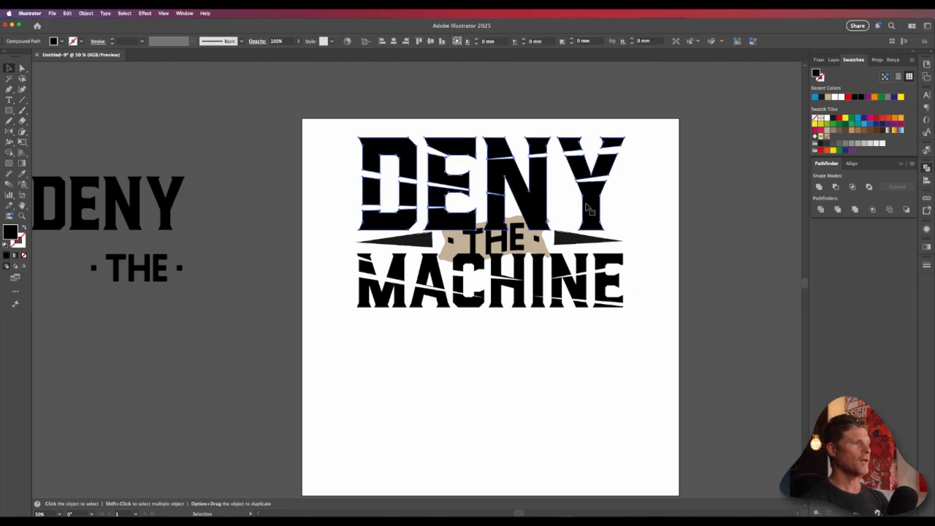
key("shift+super+g")
key("shift+super+g")
left_click(650, 176)
key("super+z")
key("super+z")
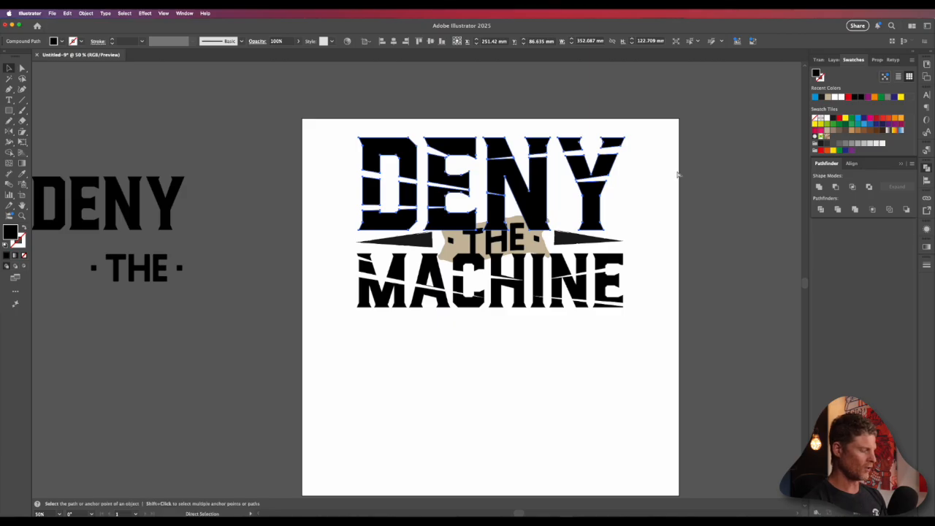
Step: Release DENY's compound path so every sliced piece is a separate path
key("alt+super+8")
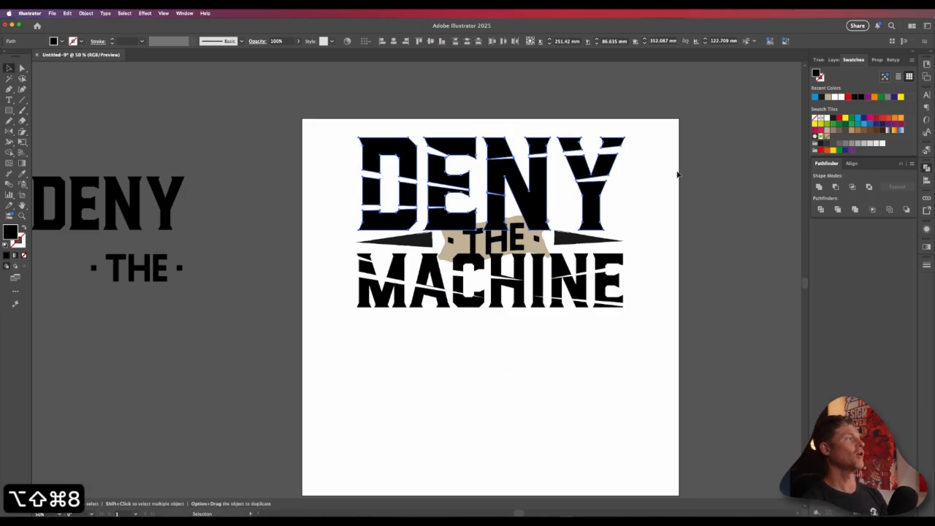
left_click(84, 13)
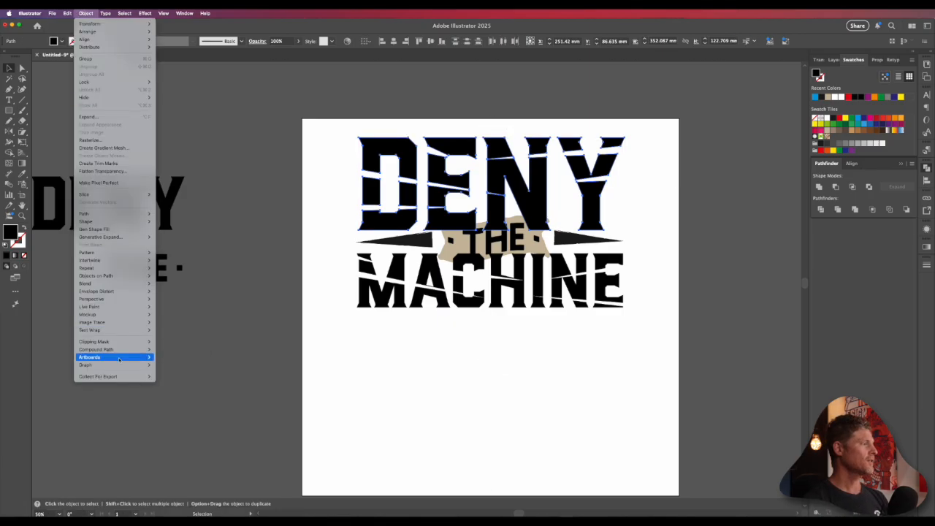
mouse_move(115, 350)
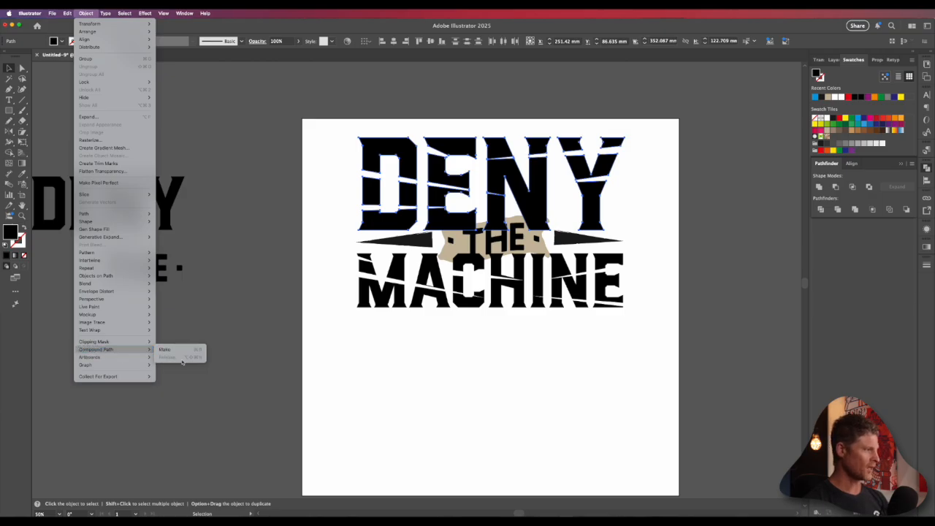
left_click(578, 369)
left_click(593, 378)
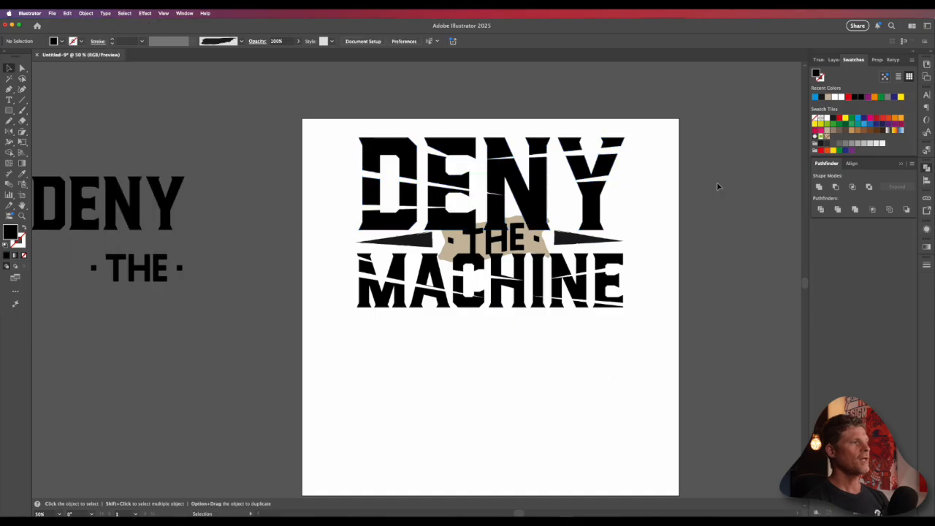
Step: Undo the last changes and shift the top shards of N and Y in DENY slightly up and to the right
key("super+z")
key("super+z")
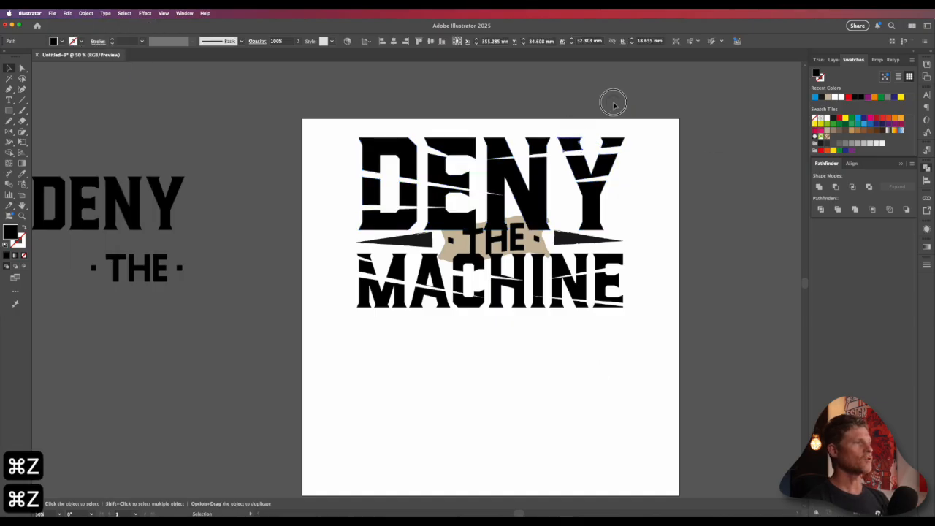
left_click(494, 149)
left_click_drag(494, 149, 486, 147)
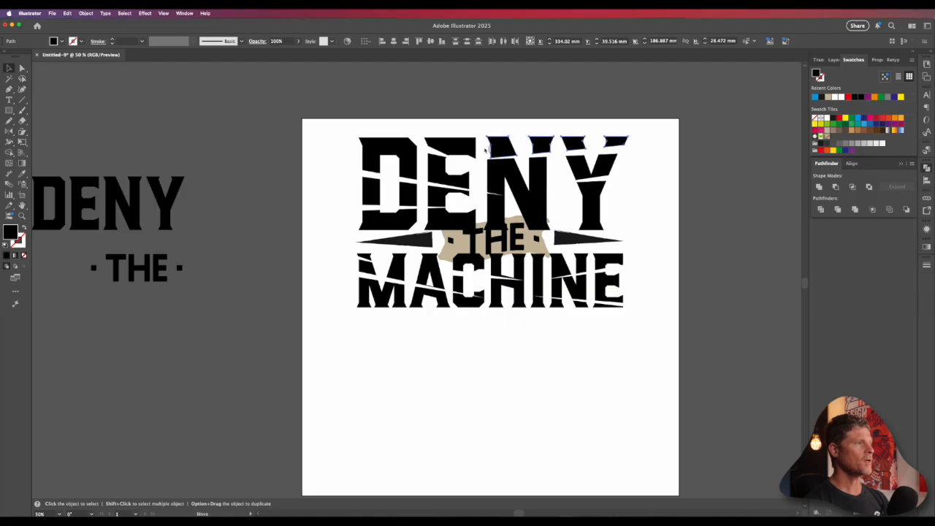
Step: Rotate the top shard of DENY's E slightly counterclockwise
left_click(455, 147)
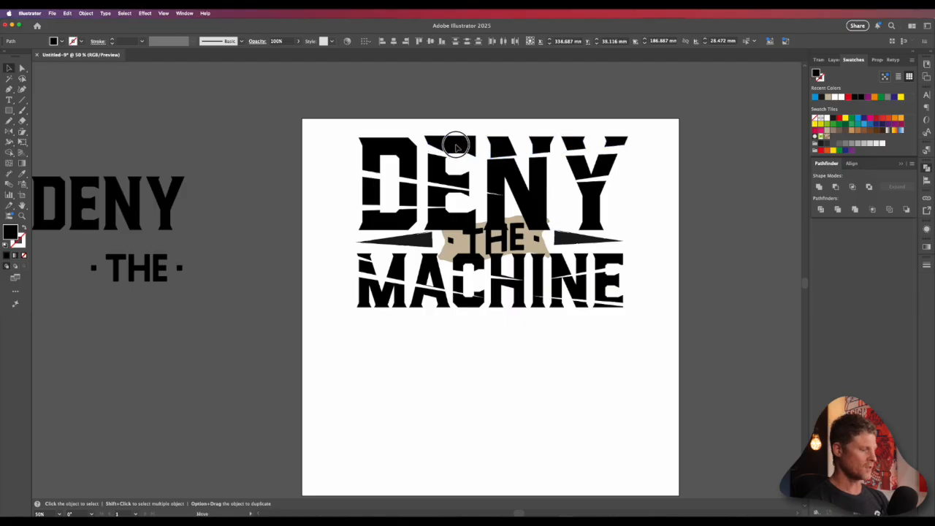
key("r")
key("v")
key("v")
Step: Nudge DENY's middle shards, the bottom shards of D and E, and the stem of Y slightly out of line
left_click(473, 182)
left_click(496, 183)
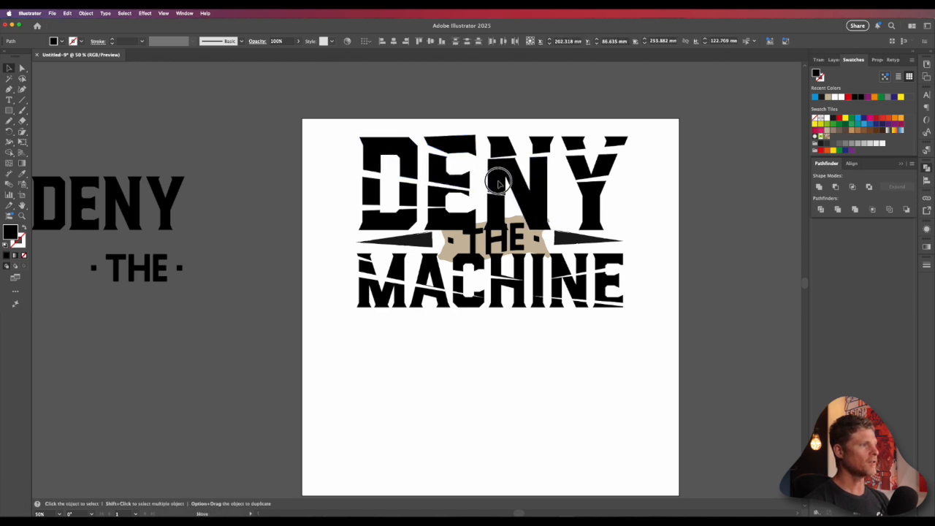
left_click(475, 191)
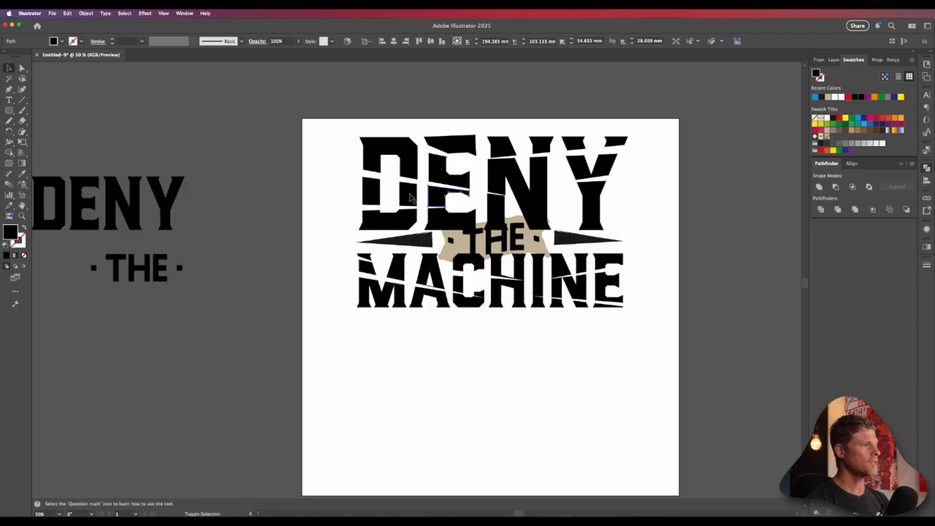
left_click(437, 223)
left_click(439, 220, "shift")
left_click_drag(444, 219, 447, 218)
left_click(593, 197)
left_click_drag(592, 197, 591, 195)
left_click(655, 220)
Step: Release MACHINE's compound path into separate pieces
key("space")
left_click_drag(623, 293, 634, 274)
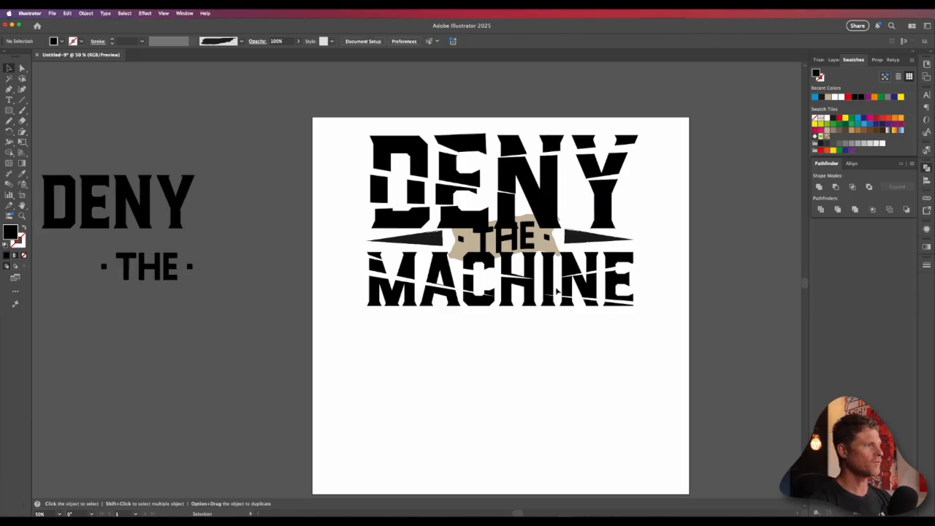
left_click(377, 257)
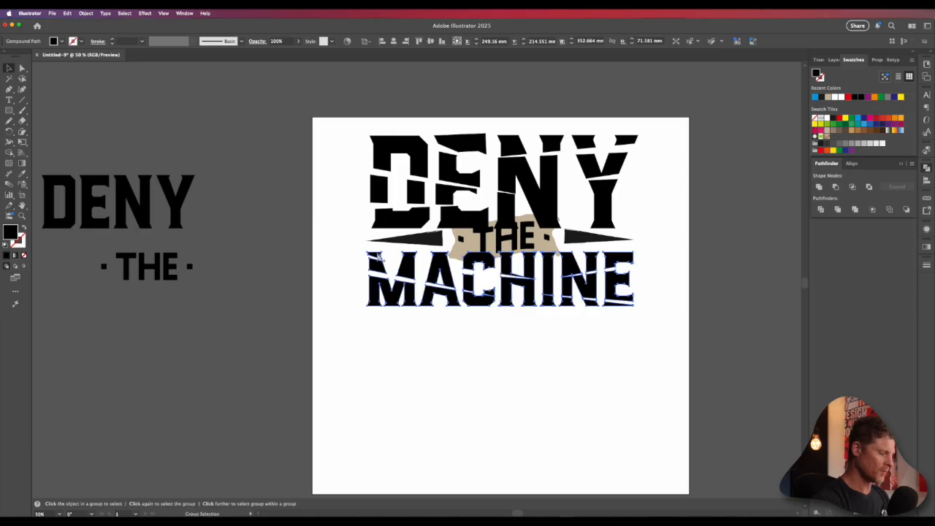
key("alt+super+8")
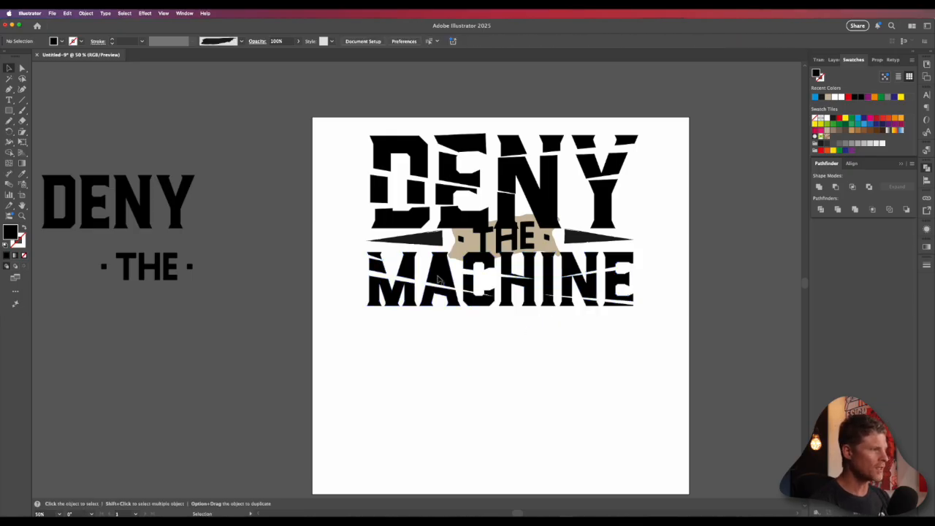
Step: Select the upper piece of MACHINE's A with its counter triangle and ungroup them
key("super+space")
left_click(523, 307)
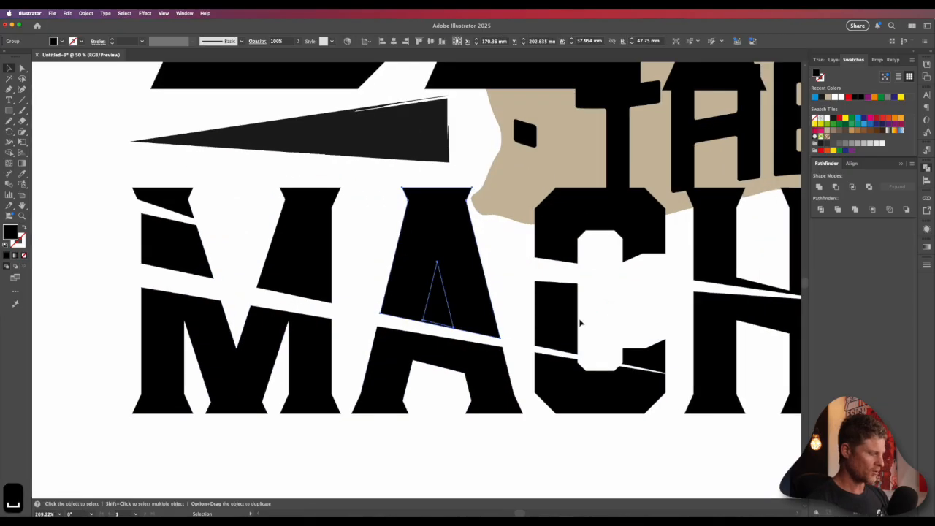
key("shift+super+g")
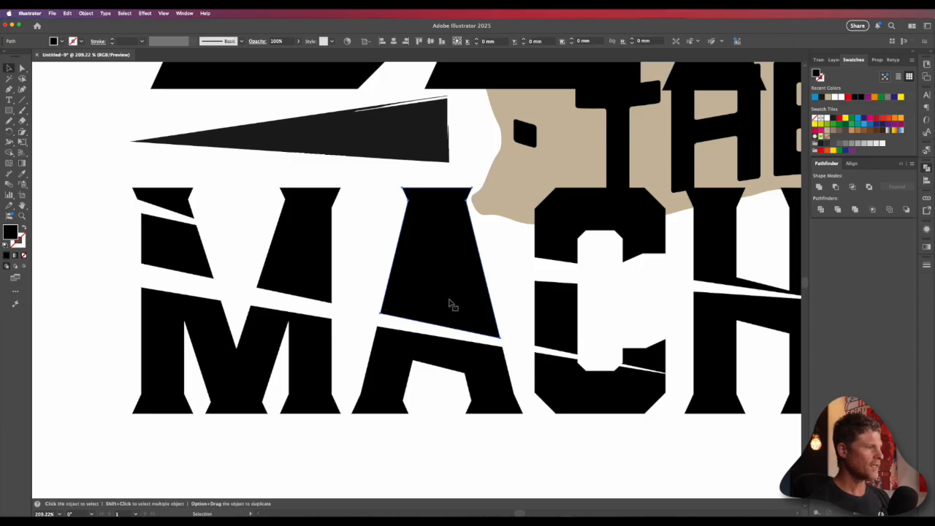
Step: Move the counter triangle out of the A to show it is a separate shape, and undo the move
left_click_drag(440, 308, 385, 274)
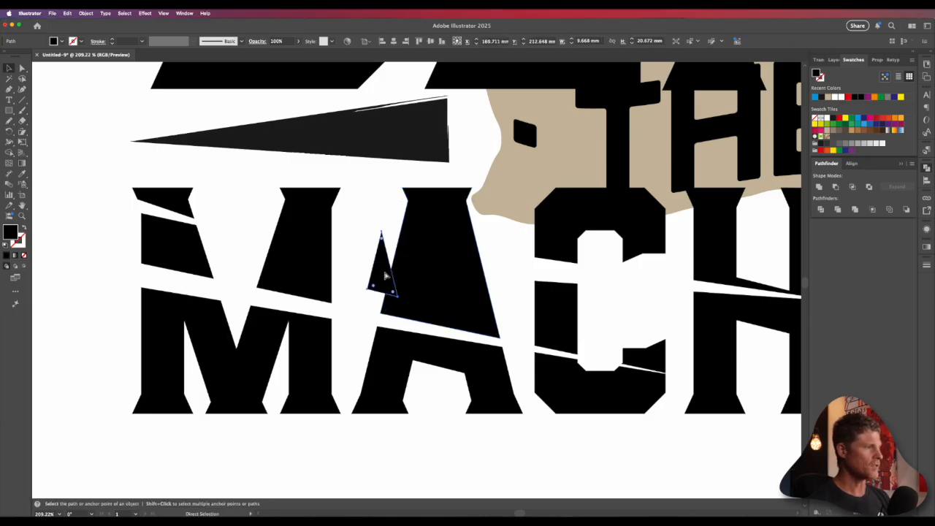
key("v")
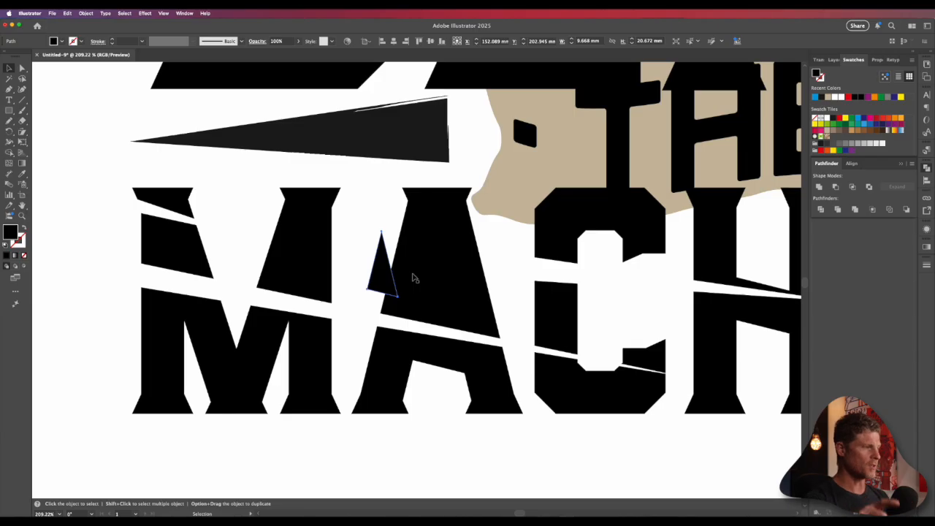
key("ctrl+z")
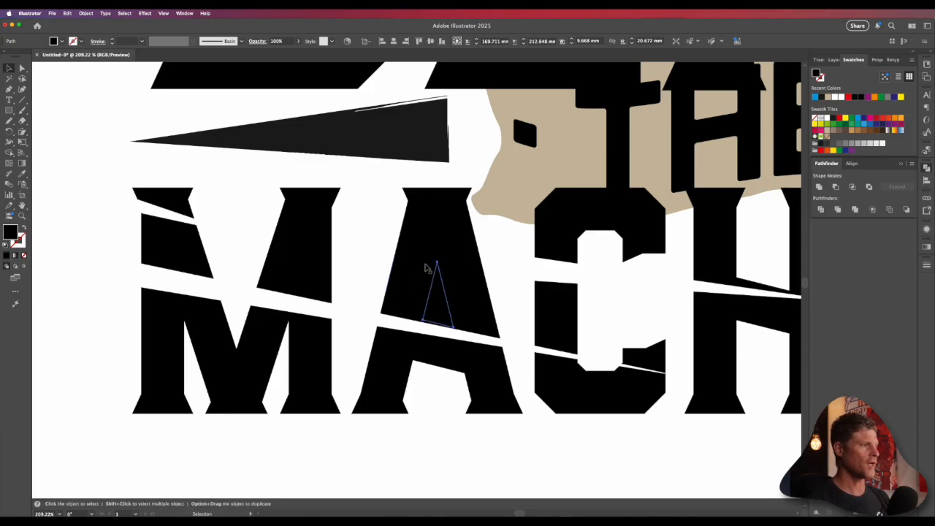
Step: Bring the counter triangle to the front and subtract it from the upper piece of the A with Minus Front
key("ctrl+shift+bracketright")
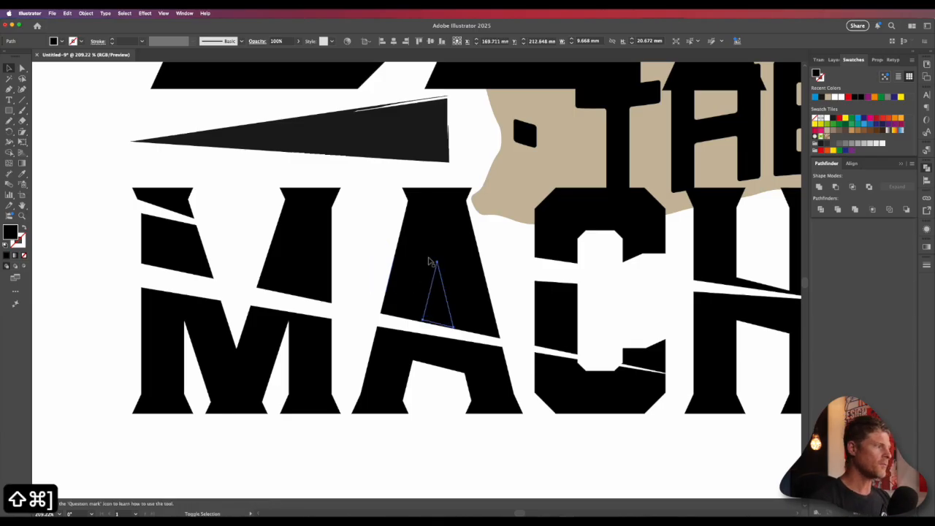
left_click(420, 263, "shift")
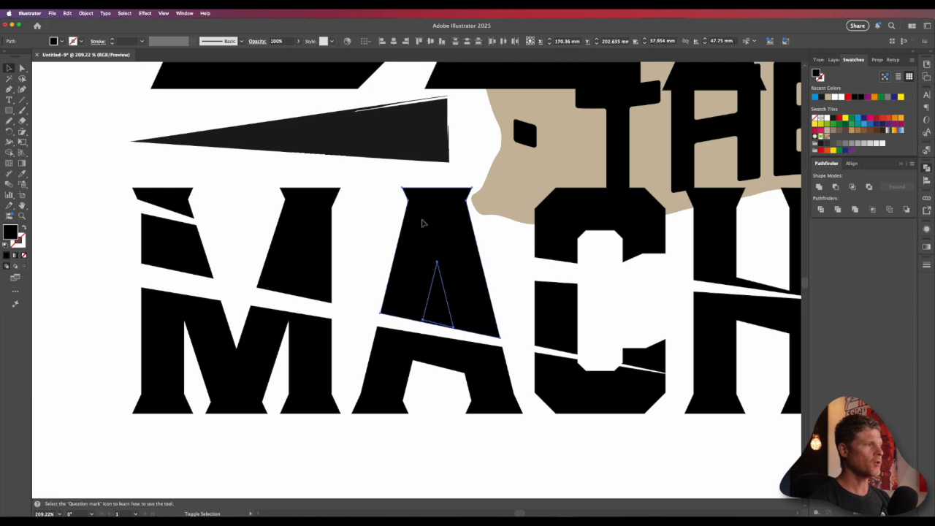
left_click(836, 187)
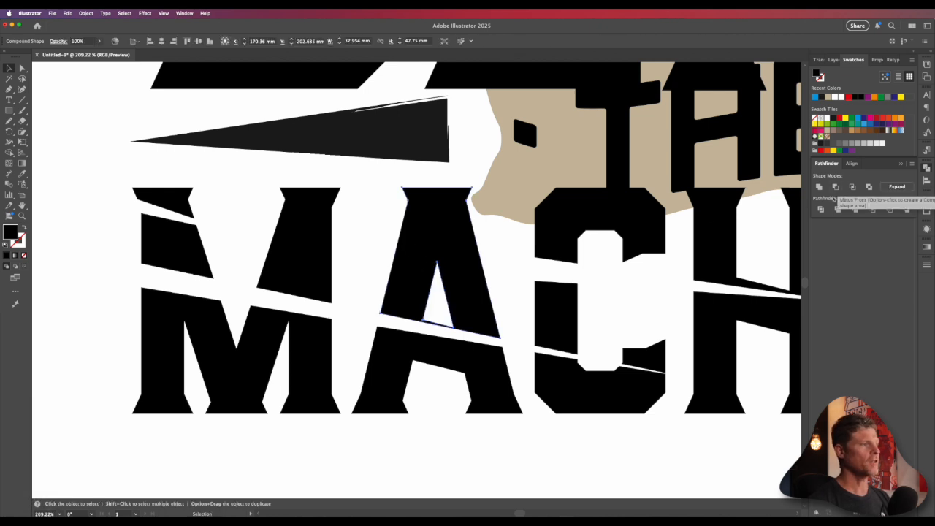
left_click(504, 277)
Step: Rotate the large upper shards of M and A in MACHINE slightly and shift them a little down and to the right
left_click(412, 291, "alt+super")
left_click(411, 291, "alt+super")
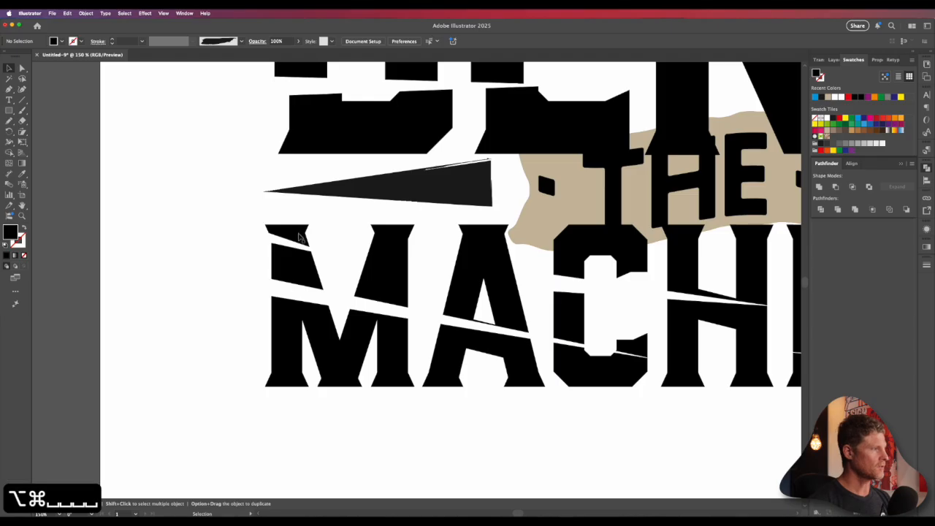
left_click(304, 265)
left_click(374, 287, "shift")
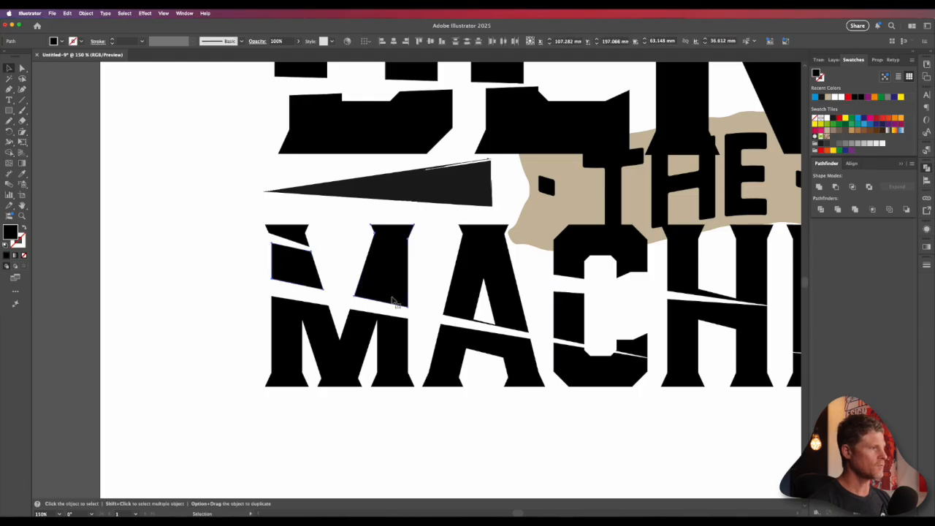
left_click(472, 295, "shift")
key("r")
left_click_drag(615, 320, 616, 318)
key("v")
left_click_drag(504, 298, 510, 304)
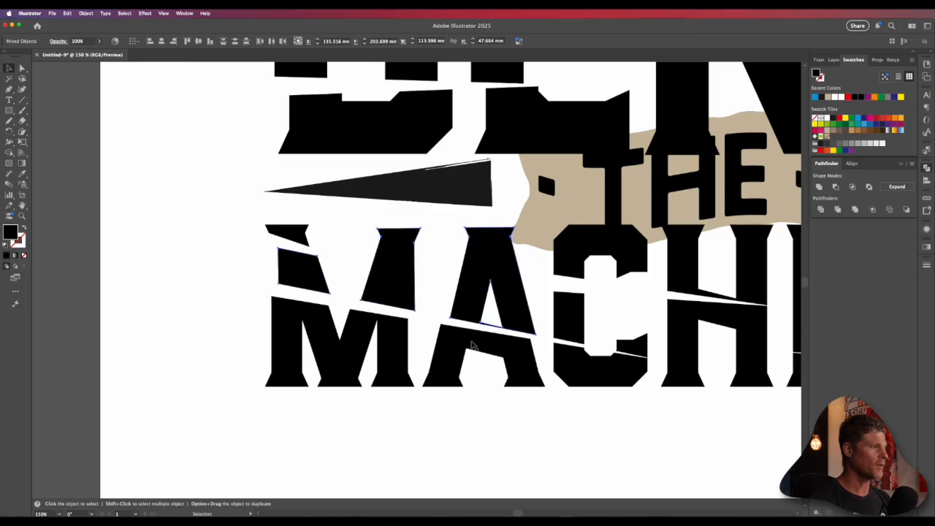
Step: Nudge the lower pieces of M and A and the shards of C in MACHINE slightly out of line
left_click(403, 335)
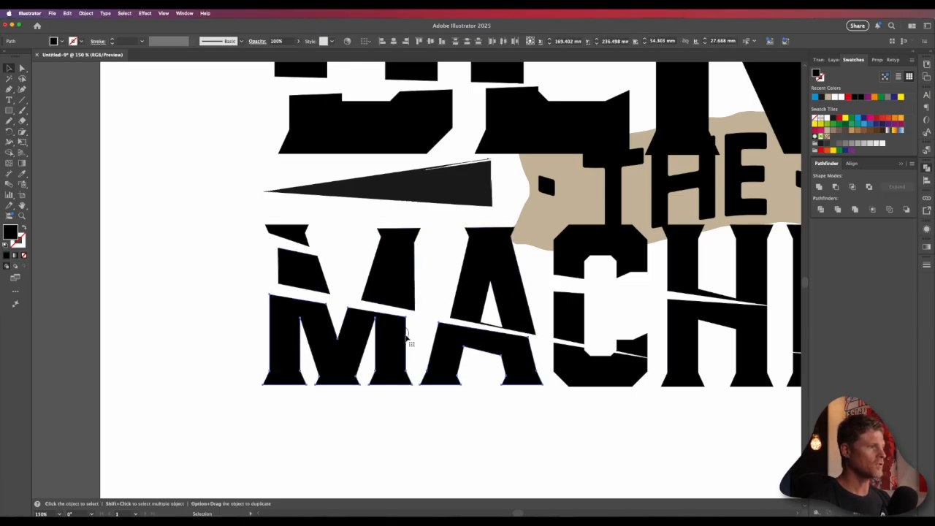
scroll(438, 366, "right", 5)
left_click(473, 388)
left_click_drag(474, 388, 477, 389)
left_click(500, 349)
left_click(430, 326, "shift")
left_click_drag(430, 327, 429, 325)
left_click(427, 274)
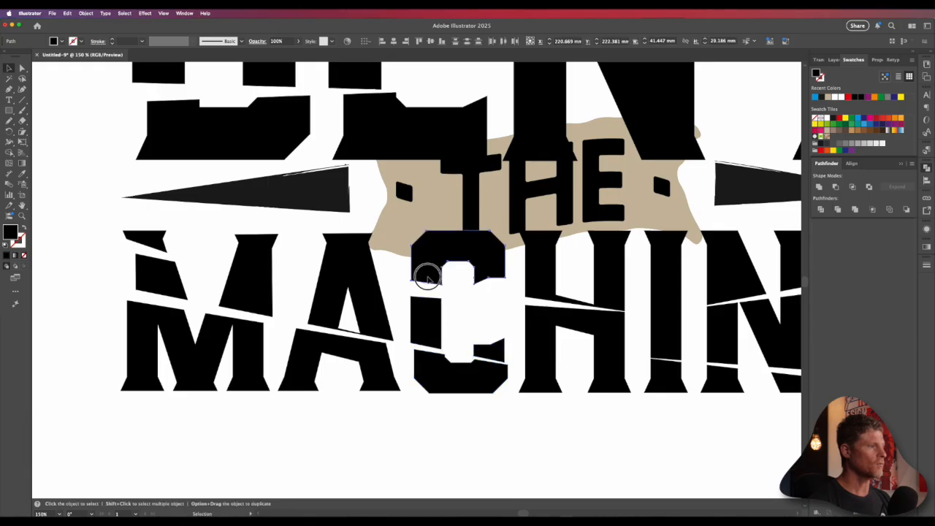
Step: Offset the H's pieces from each other and nudge the bottom shards at the end of MACHINE
left_click(532, 309)
key("v")
left_click_drag(529, 304, 505, 335)
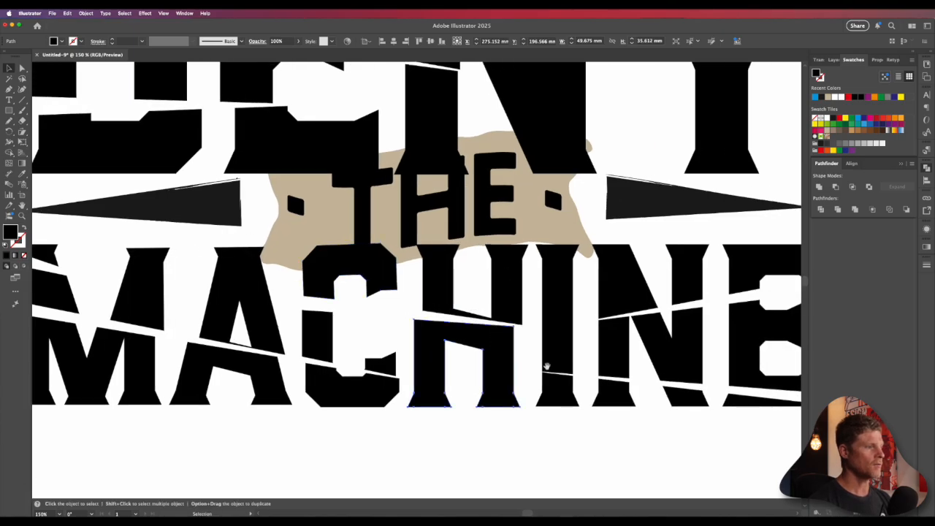
left_click_drag(548, 366, 410, 346)
left_click(422, 373)
left_click_drag(601, 380, 610, 382)
Step: Shift the upper shards of MACHINE's N and E together and rotate them slightly
left_click(494, 273)
left_click(548, 269, "shift")
left_click(617, 243, "shift")
left_click_drag(617, 243, 620, 243)
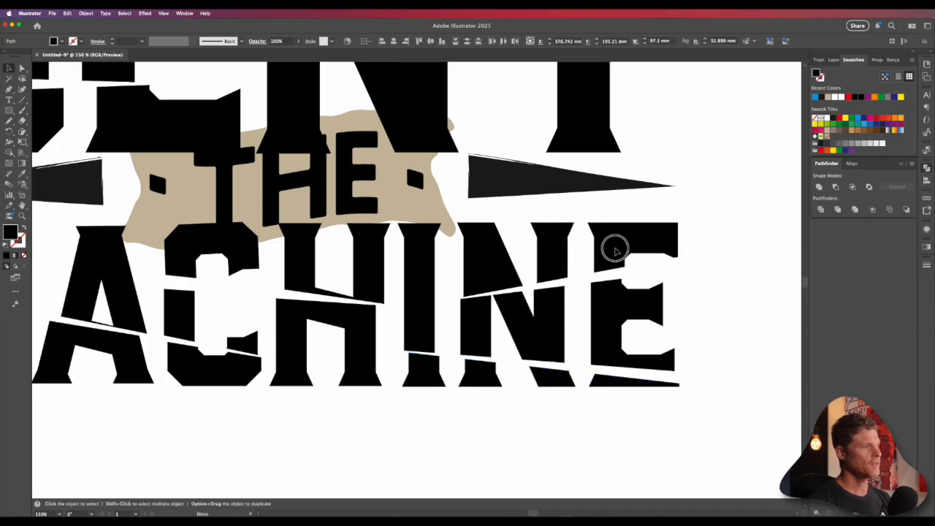
key("r")
left_click_drag(762, 265, 759, 269)
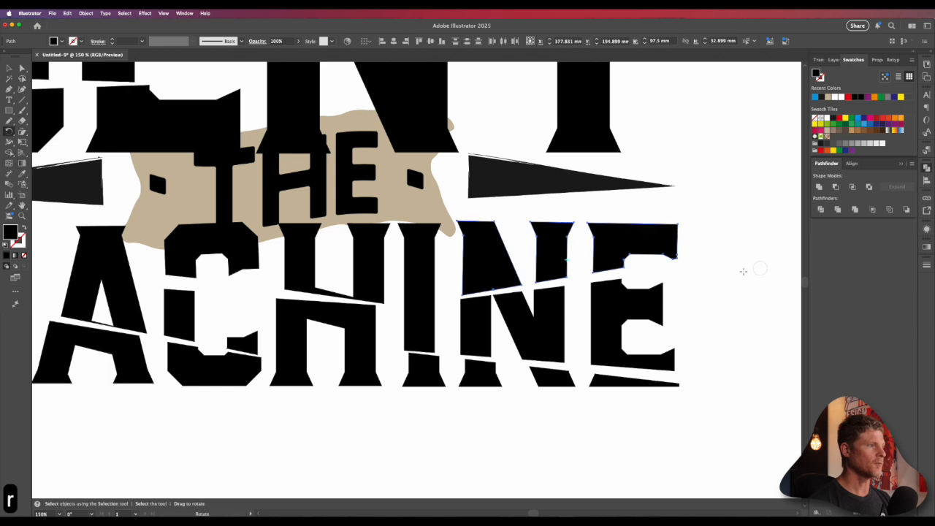
key("v")
left_click(738, 270)
Step: Select all the DENY shards, unite them into one compound shape and expand it
left_click(362, 261, "alt+super")
left_click(363, 261, "alt+super")
left_click(362, 261, "alt+super")
key("v")
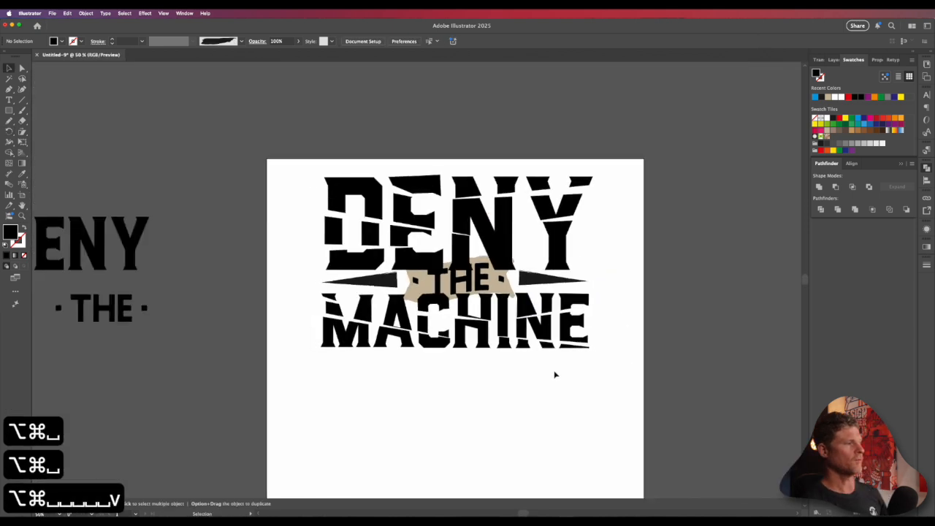
left_click_drag(626, 162, 307, 251)
key("super+z")
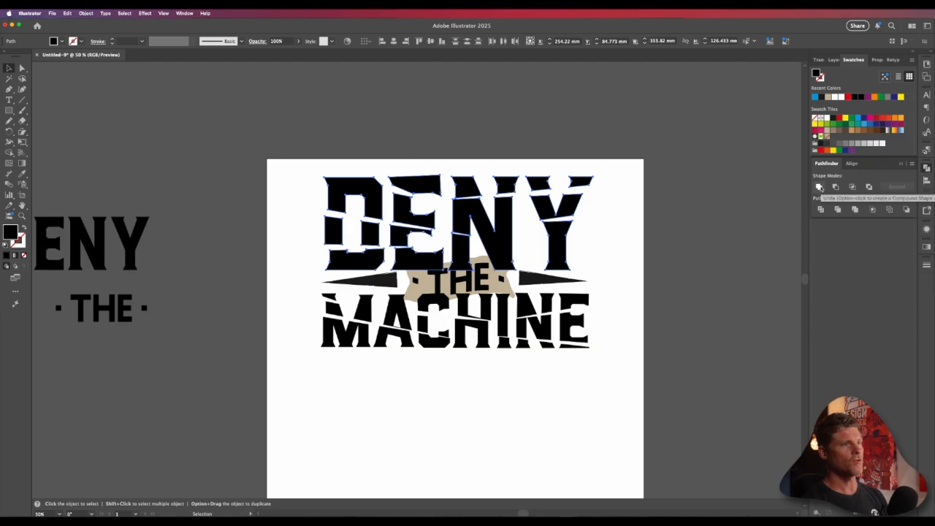
left_click(819, 187, "alt")
left_click(896, 187)
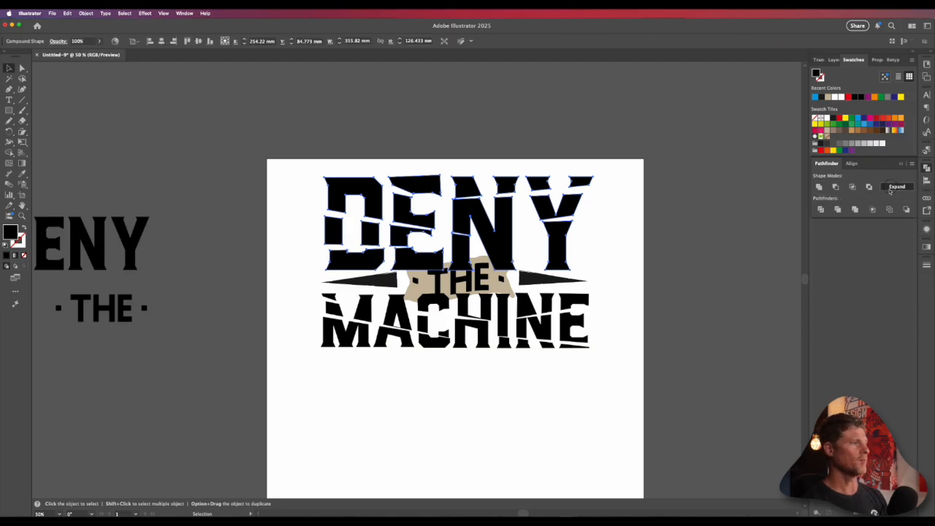
Step: Select all the MACHINE shards and unite them into one shape
left_click(622, 389)
left_click_drag(613, 374, 302, 307)
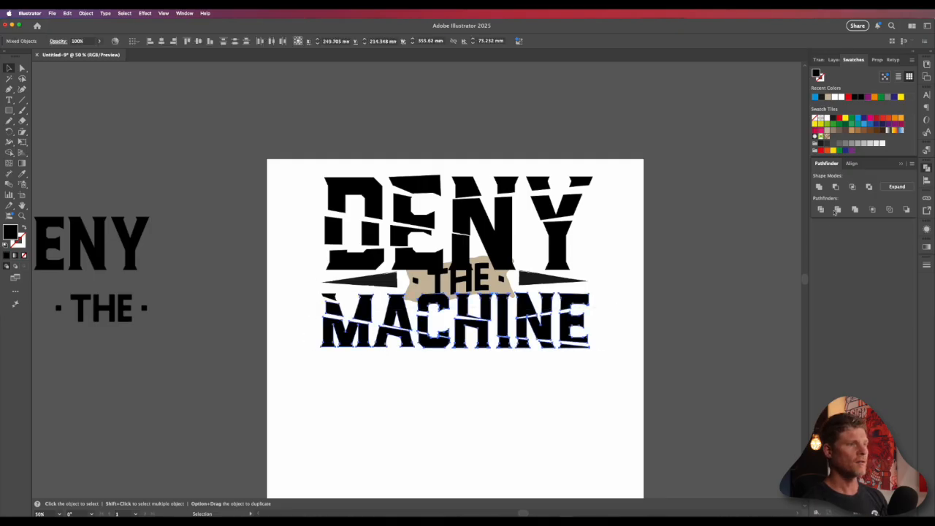
left_click(819, 187)
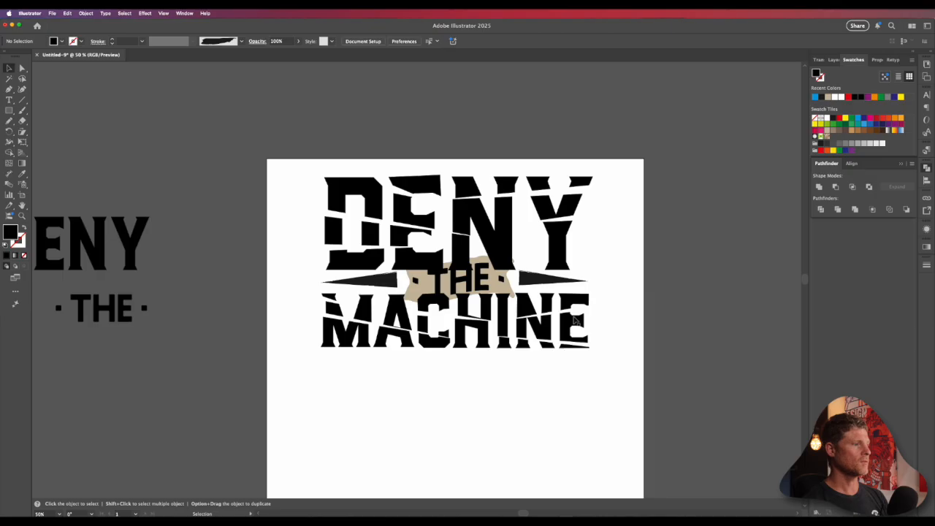
Step: Undo the last two changes, select the THE lettering with its tan banner, and bring both to the front
key("super+z")
key("super+z")
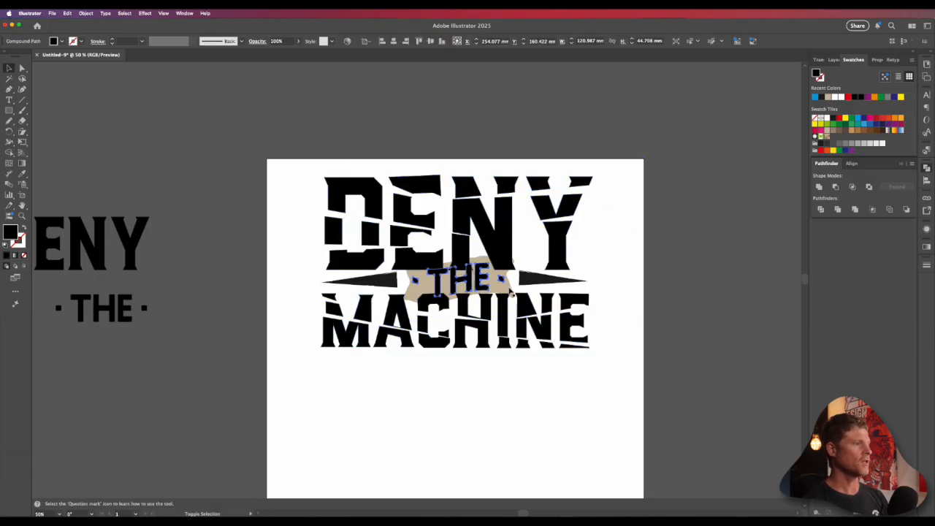
left_click(510, 288, "shift")
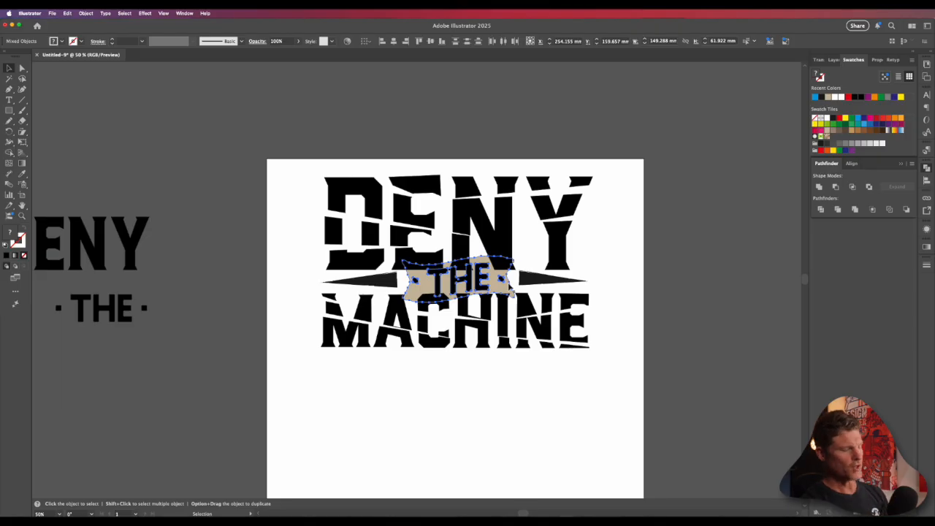
key("super+shift+bracketright")
left_click(545, 395)
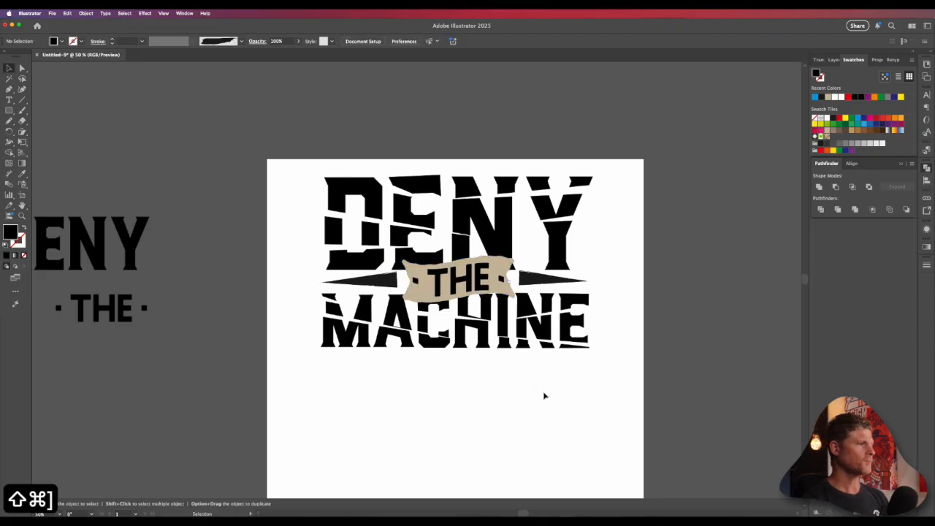
Step: Paste a copy of the tan banner directly in front and give it a red stroke
left_click(504, 275)
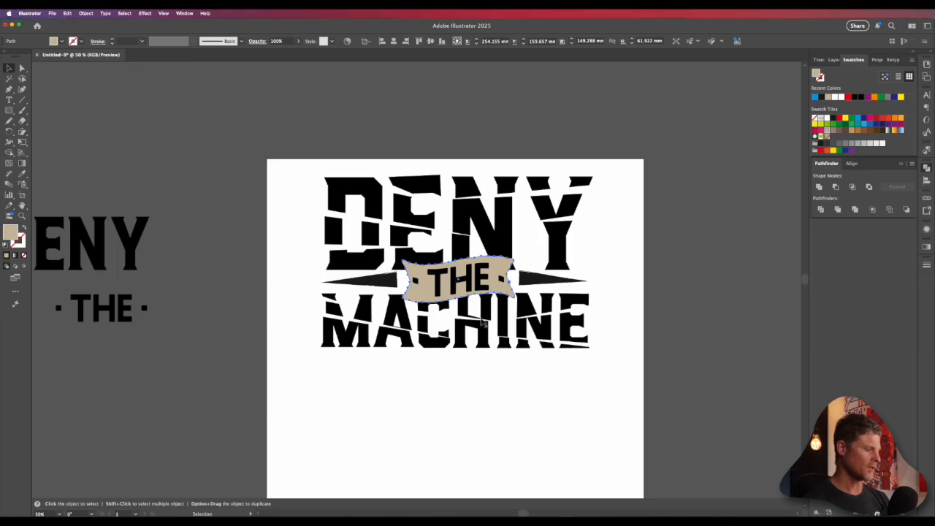
key("super+c")
left_click(657, 273)
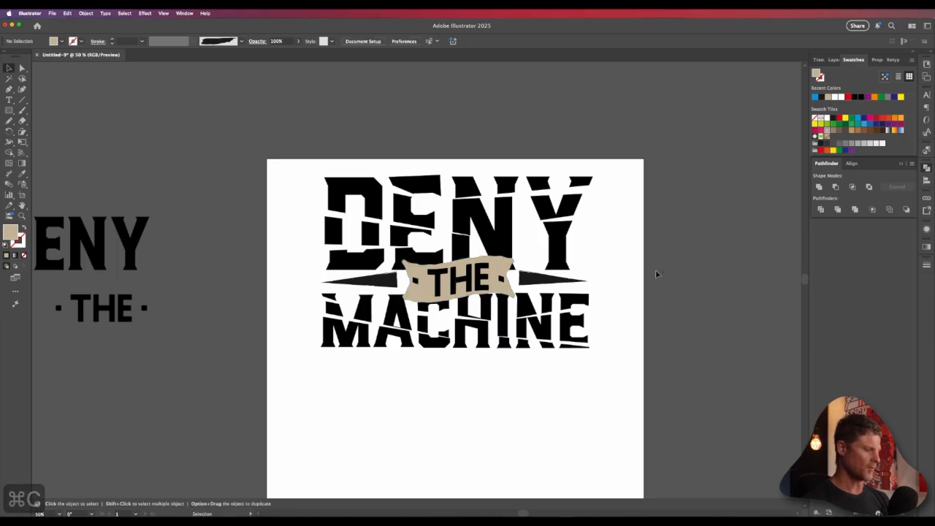
key("super+f")
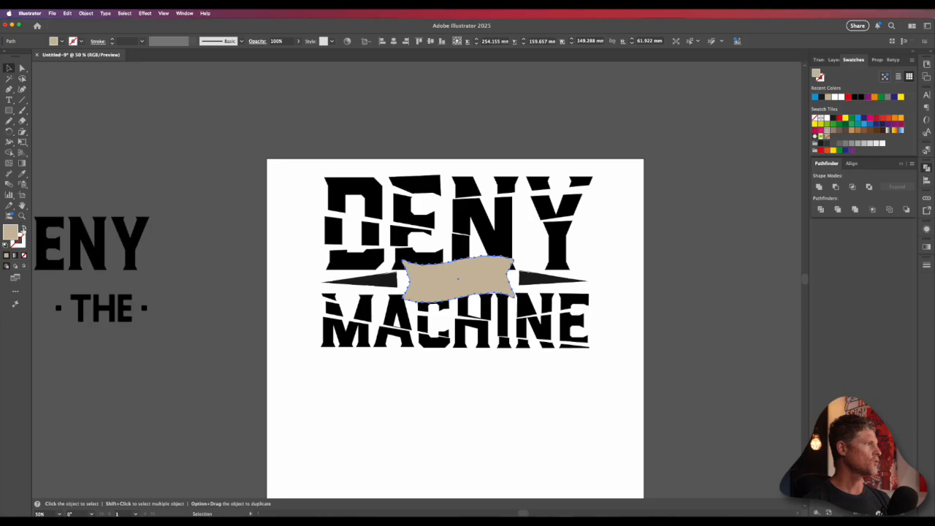
left_click(20, 236)
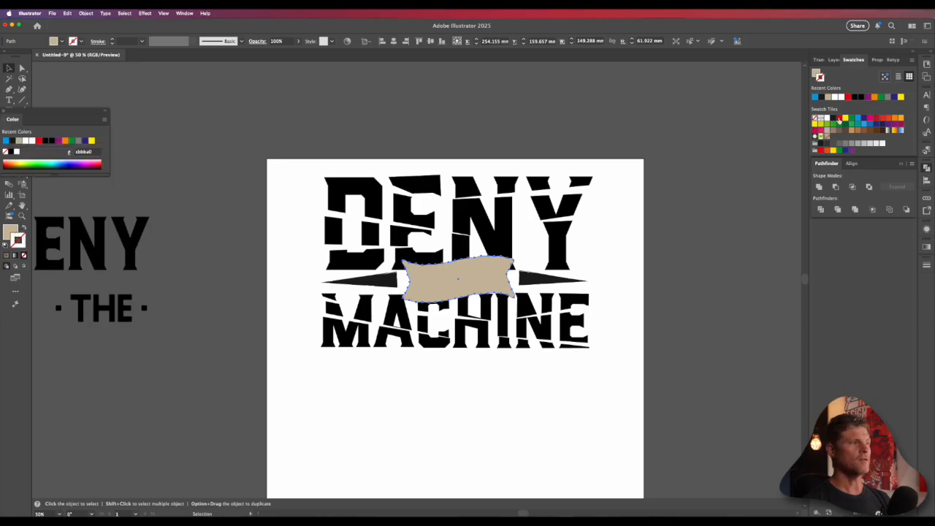
left_click(840, 119)
Step: Align the banner copy's red stroke to the outside and set its weight to 10 pt
left_click_drag(458, 263, 595, 306)
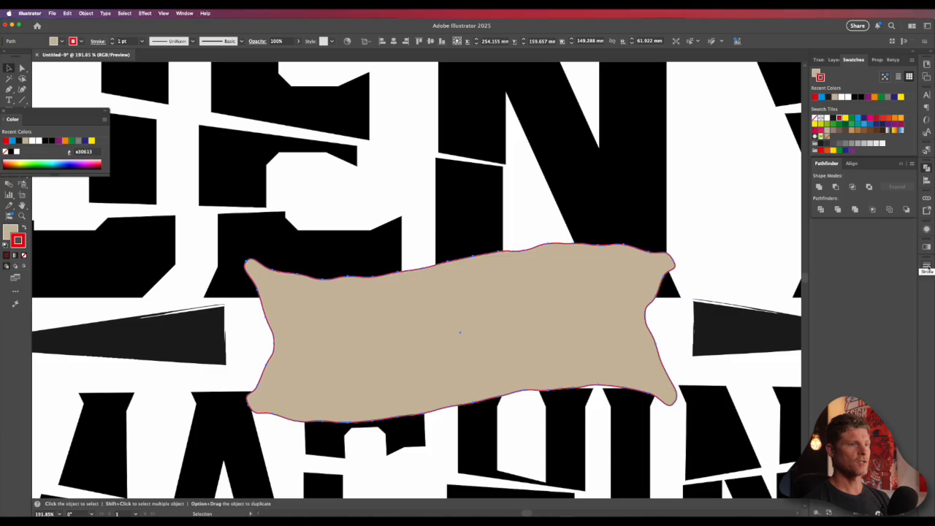
left_click(926, 266)
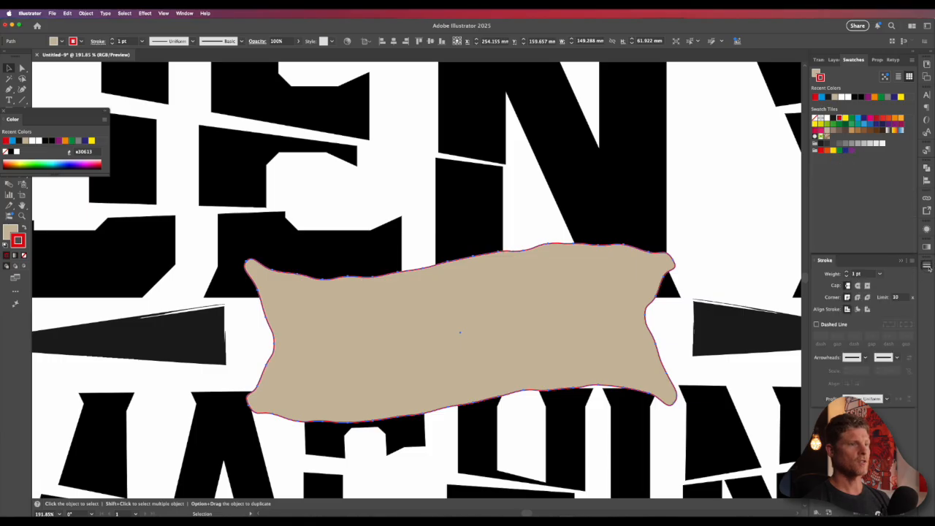
left_click(867, 310)
left_click(846, 272)
left_click(846, 273)
left_click(846, 273)
left_click(846, 272)
left_click(846, 272)
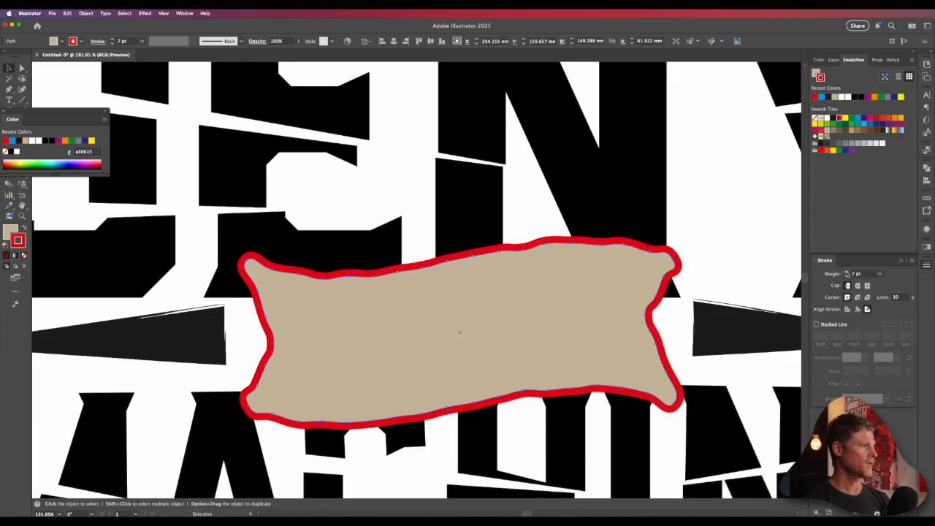
left_click(846, 272)
left_click(846, 273)
left_click(846, 272)
left_click(847, 272)
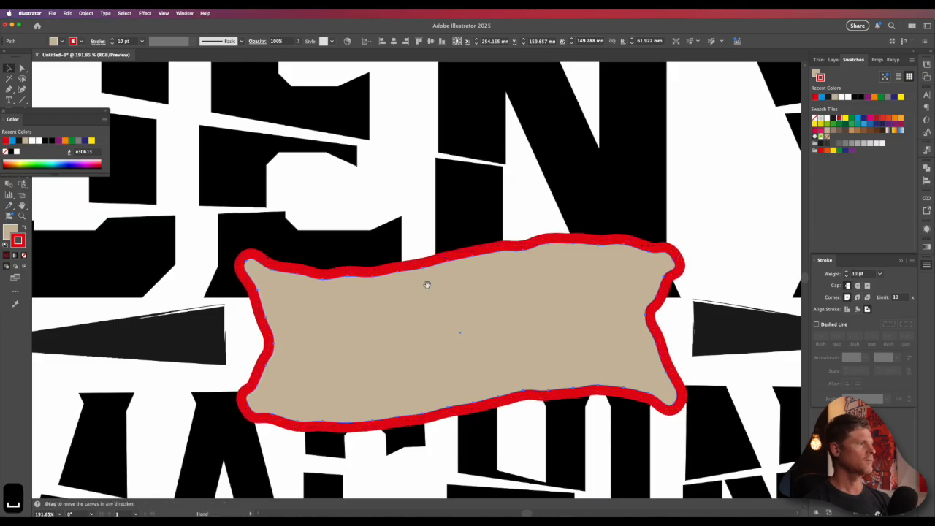
Step: Expand the stroked banner copy's appearance, ungroup it and unite the pieces into one solid red shape
left_click(427, 282, "alt+super")
left_click(428, 282, "alt+super")
left_click(429, 284, "alt+super")
left_click_drag(430, 285, 470, 290)
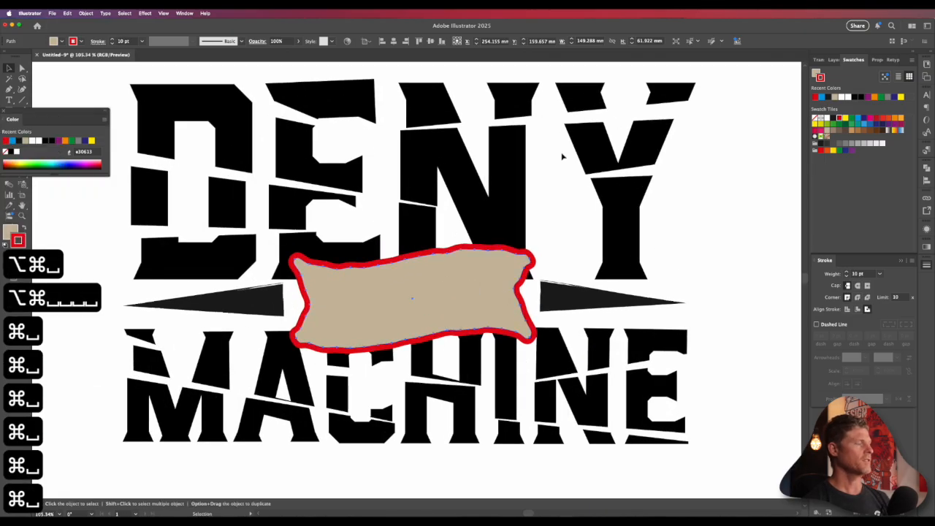
left_click(86, 12)
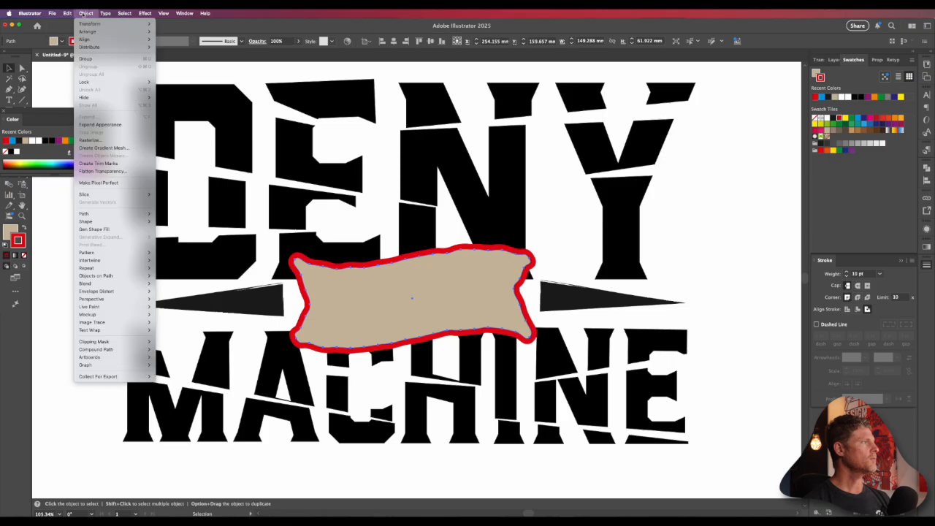
left_click(99, 124)
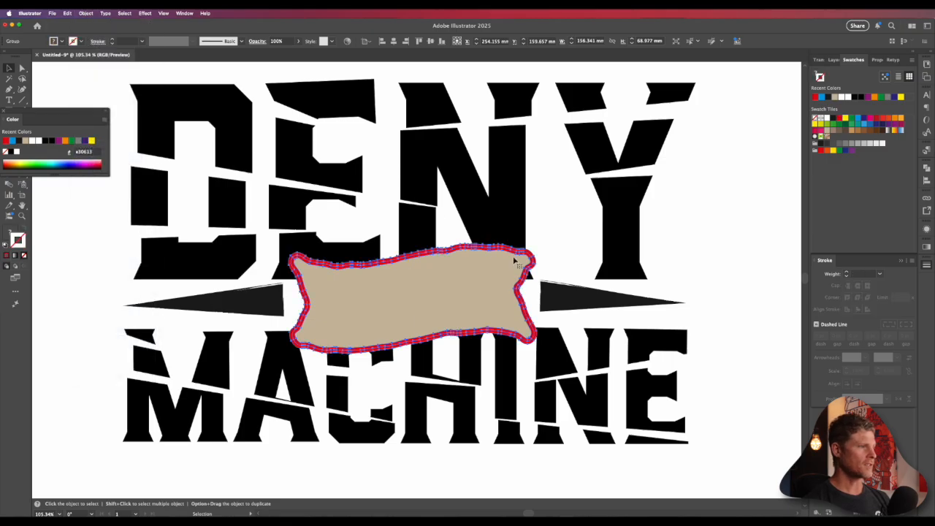
key("shift+super+g")
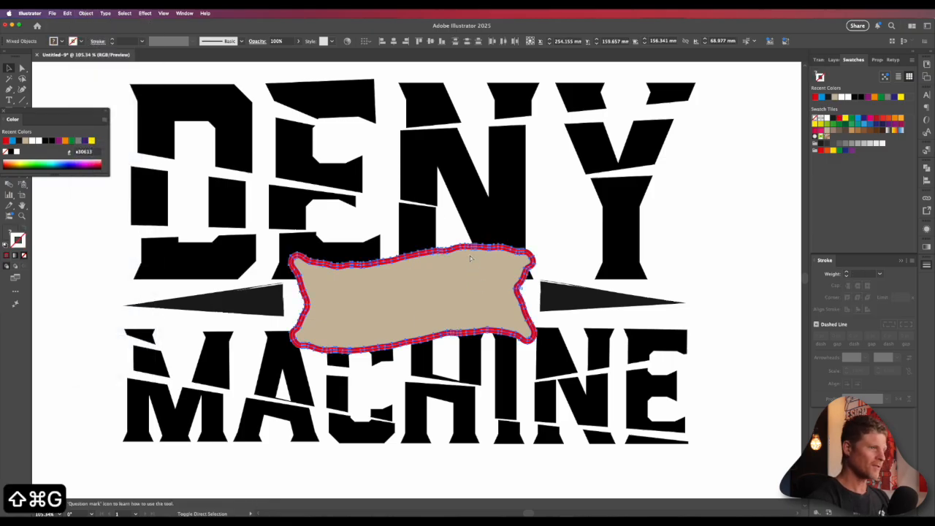
left_click(927, 168)
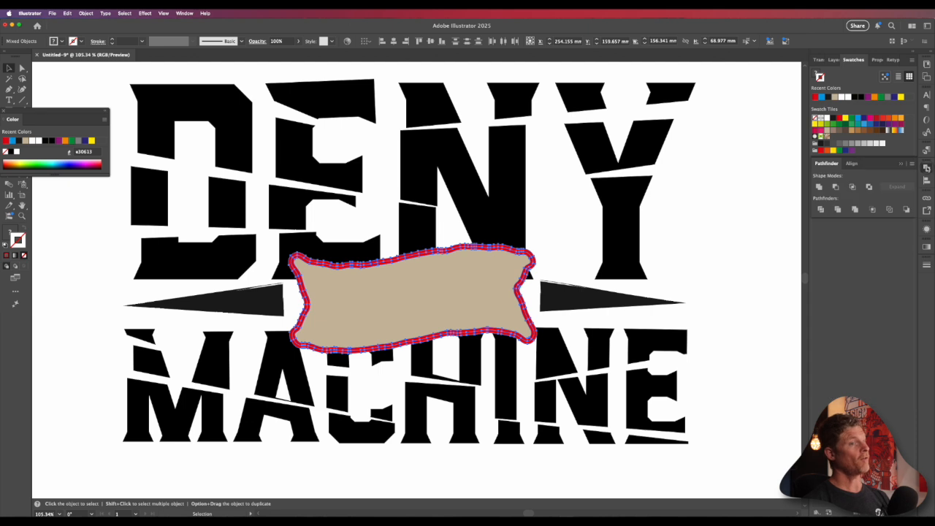
left_click(819, 187, "alt")
left_click(898, 187)
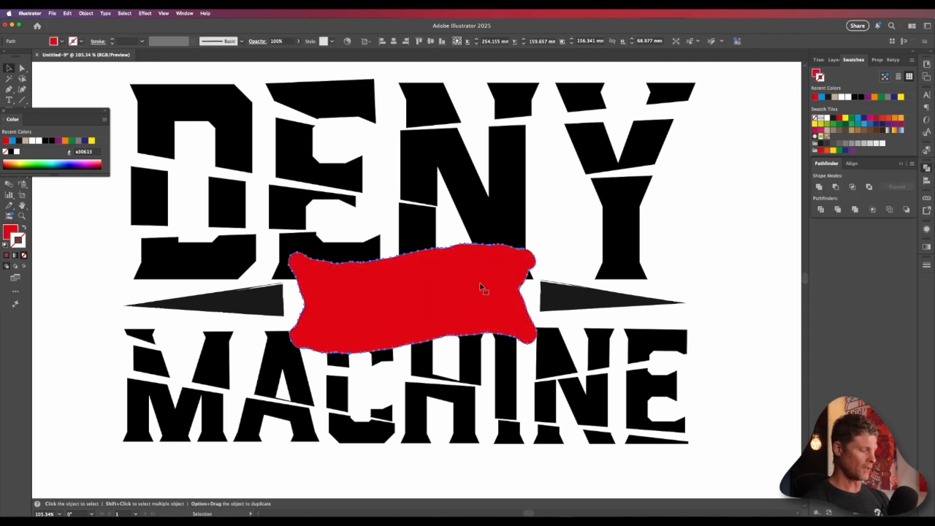
Step: Copy the red banner shape and subtract the original from the DENY lettering, expanding the result
key("super+c")
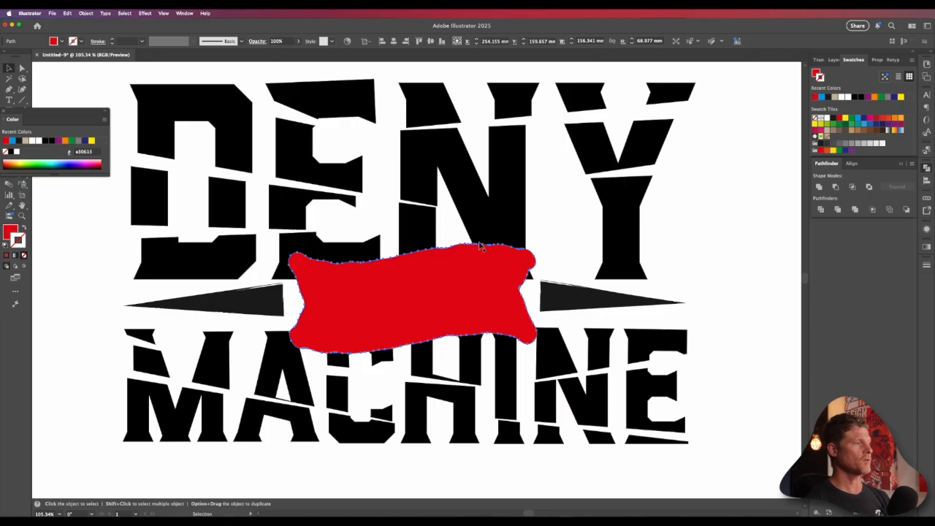
left_click(503, 200, "shift")
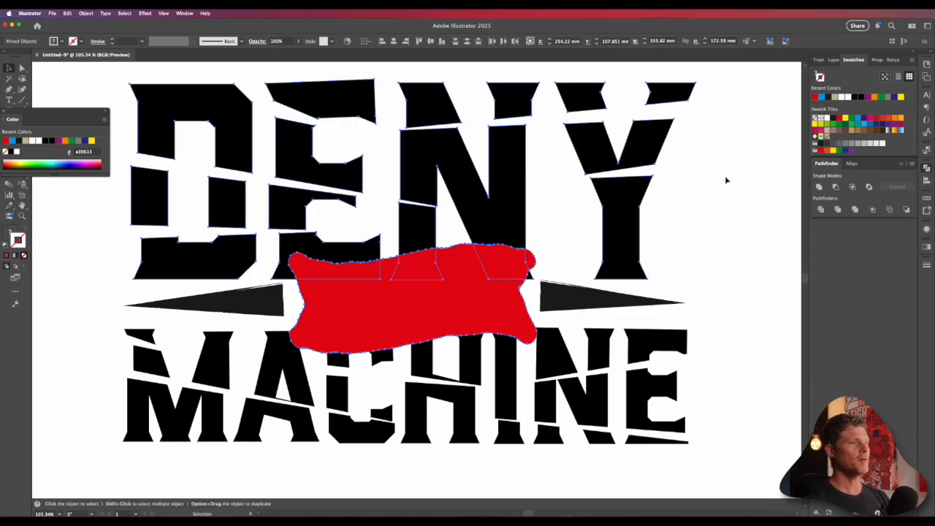
left_click(837, 188, "alt")
left_click(901, 189)
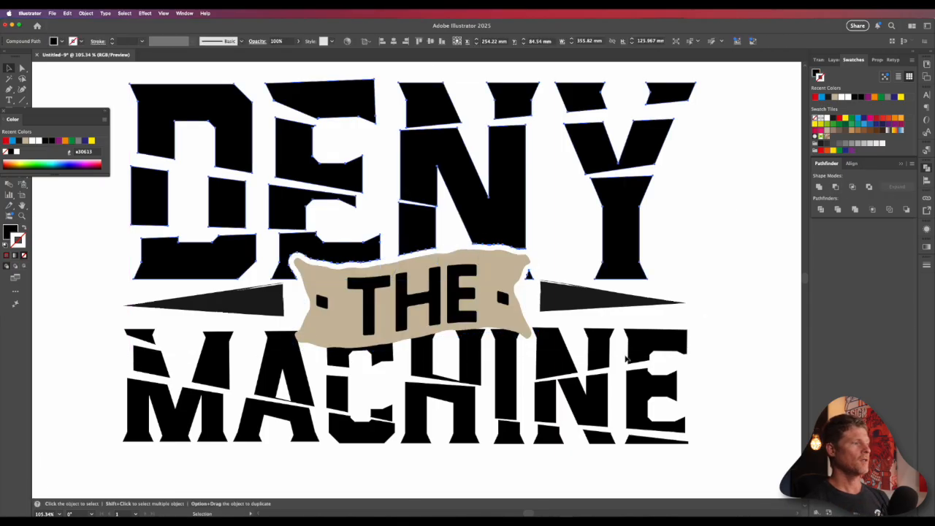
Step: Paste the red banner shape back in front and subtract it from the MACHINE lettering, expanding the result
key("super+f")
left_click(559, 358, "shift")
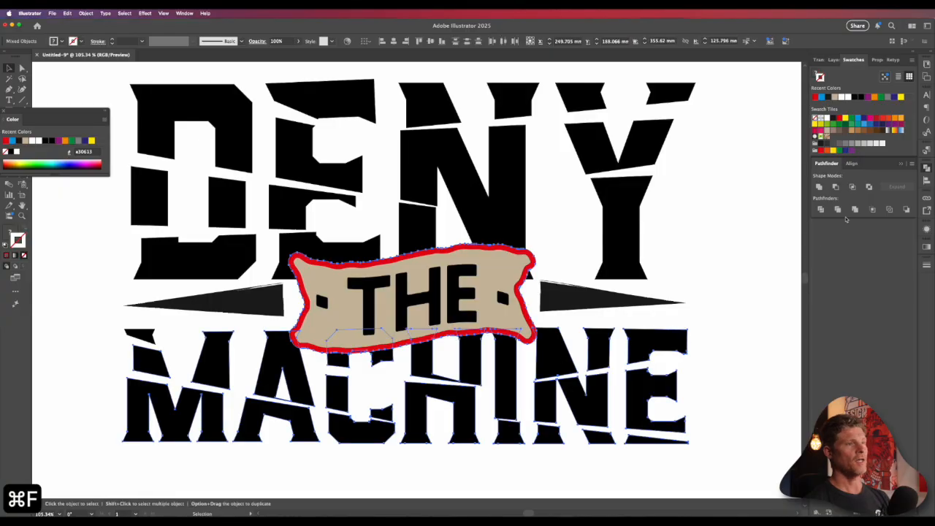
left_click(836, 189, "alt")
left_click(884, 187)
left_click(775, 217)
Step: Select both triangles flanking the banner and squash them with Free Transform to make them flatter and slightly narrower
left_click(371, 376, "alt+super")
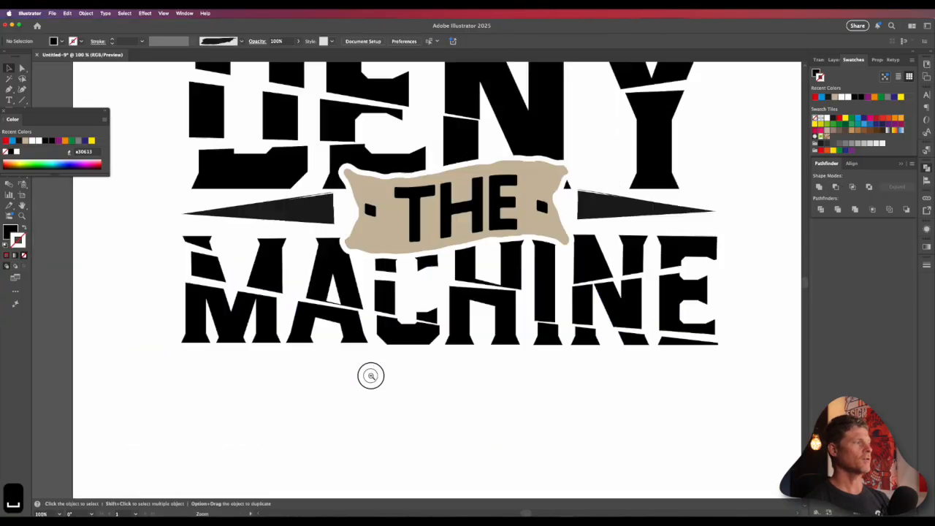
left_click(371, 376, "alt+super")
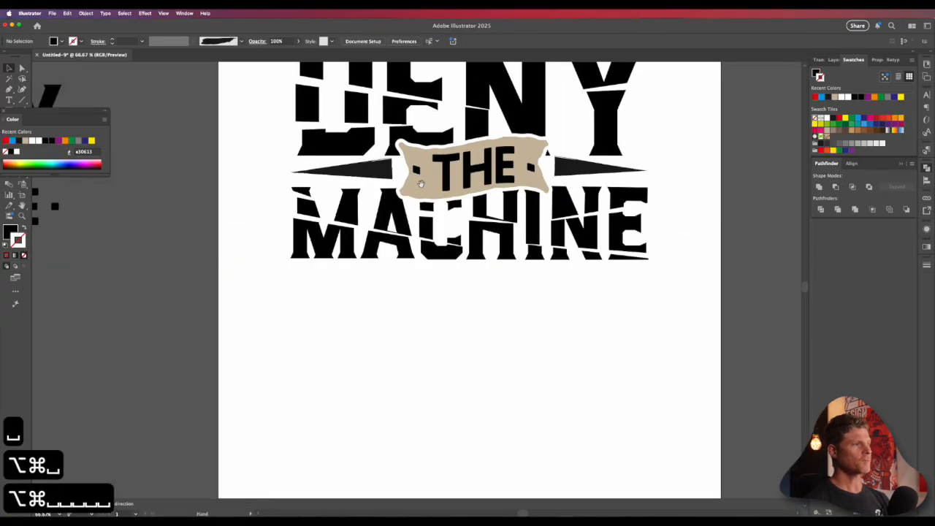
left_click(586, 339, "alt+super")
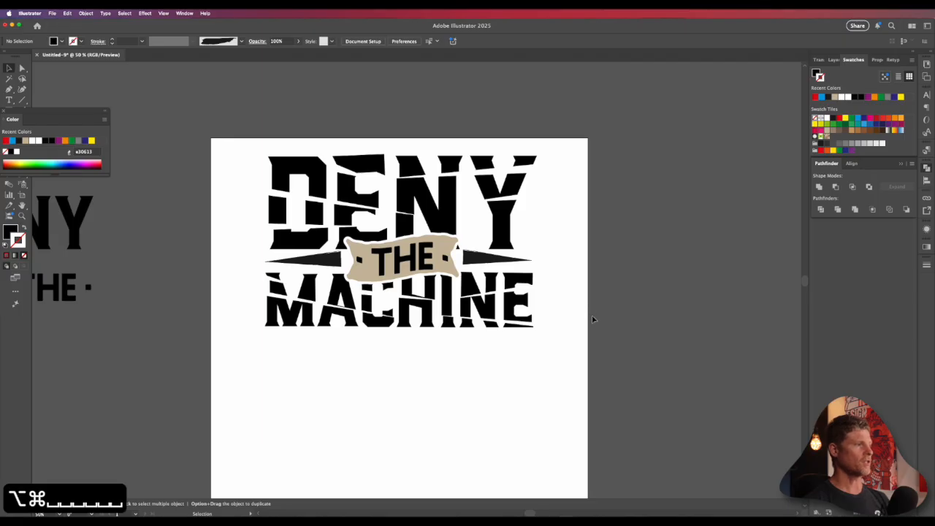
left_click(475, 259)
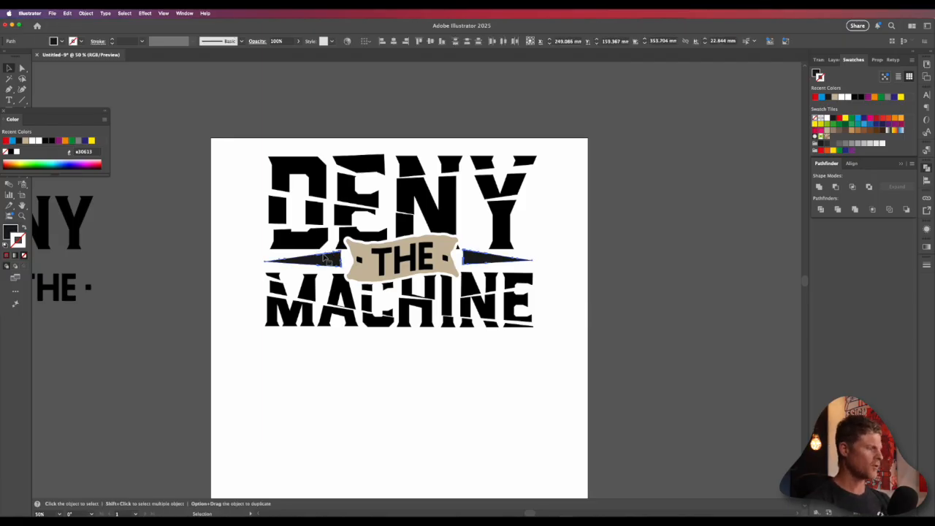
key("e")
left_click_drag(398, 249, 398, 255)
left_click_drag(532, 259, 527, 259)
key("v")
Step: Nudge the two triangles individually so they sit level on either side of the banner
left_click(482, 257)
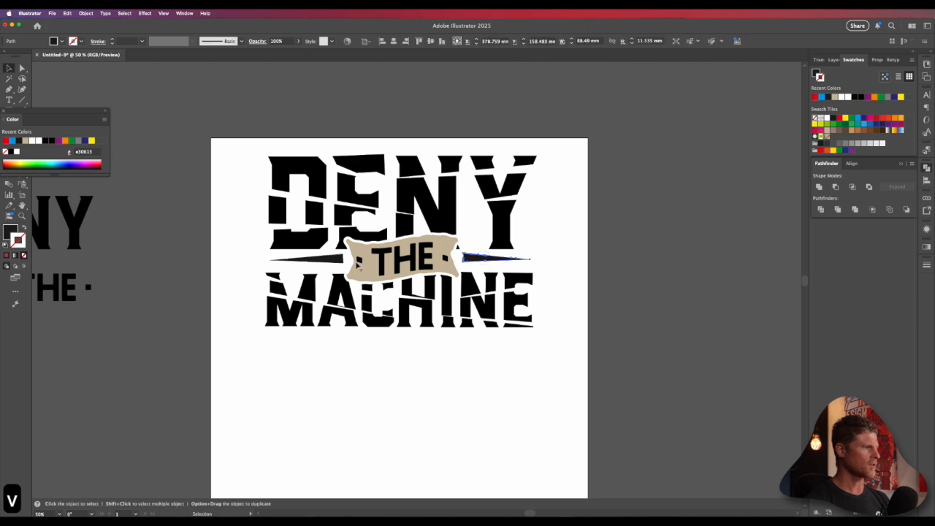
left_click(323, 263)
left_click(472, 261, "shift")
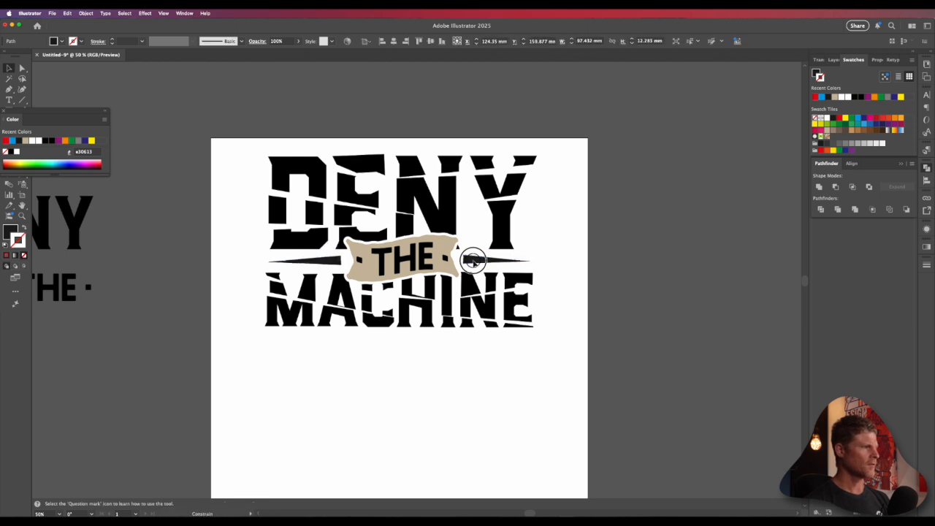
left_click(597, 250)
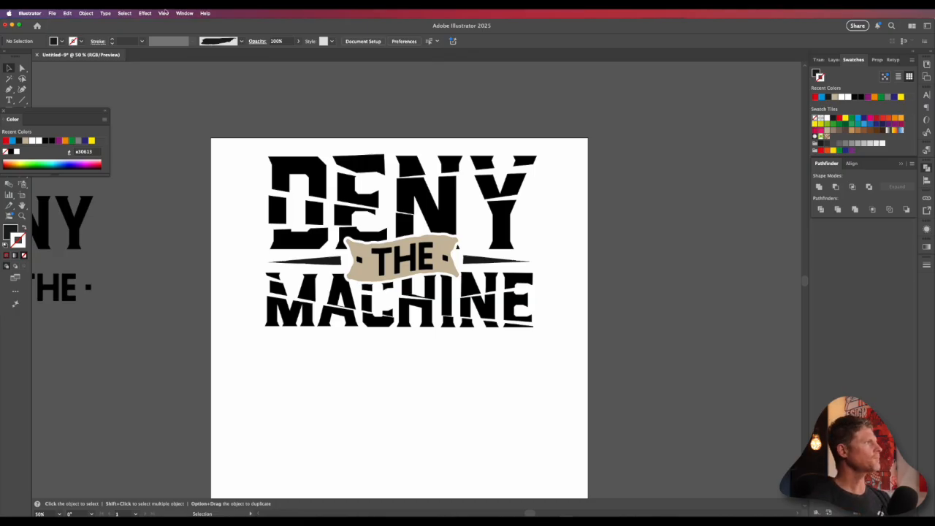
Step: Open the recent file Stamp Distress Graphic Styles.ai, copy its row of five square style samples, and close the file
left_click(52, 13)
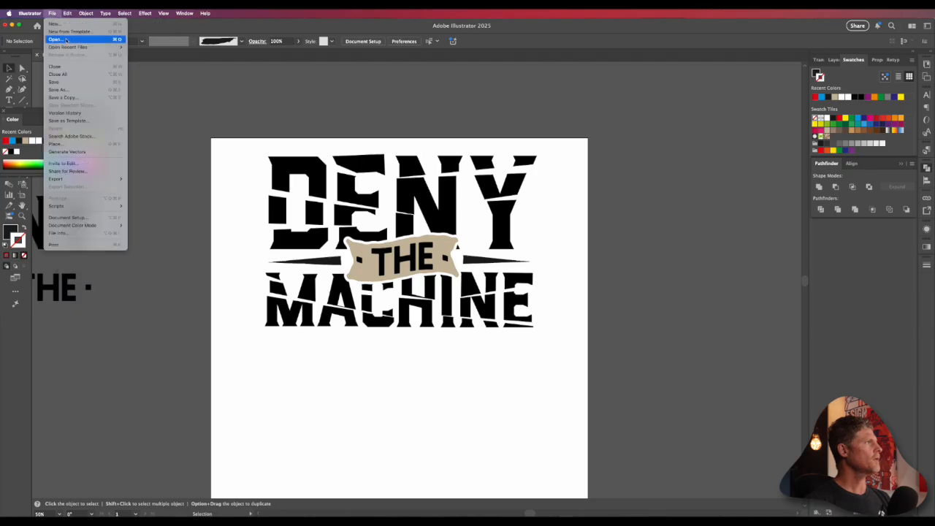
mouse_move(115, 47)
left_click(161, 70)
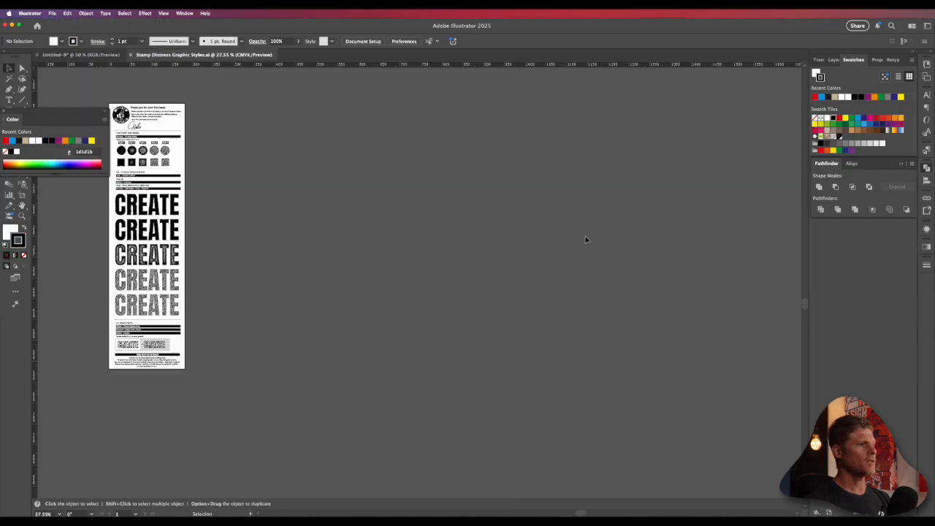
left_click_drag(183, 170, 424, 193)
left_click_drag(329, 179, 139, 165)
key("super+c")
key("super+w")
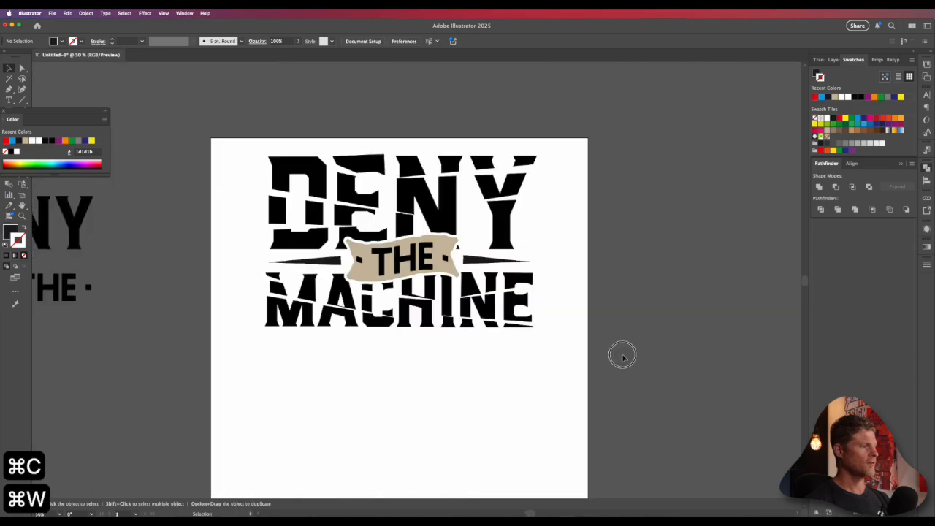
Step: Paste the five square distress samples and move them off the artboard beside the lettering
key("super+v")
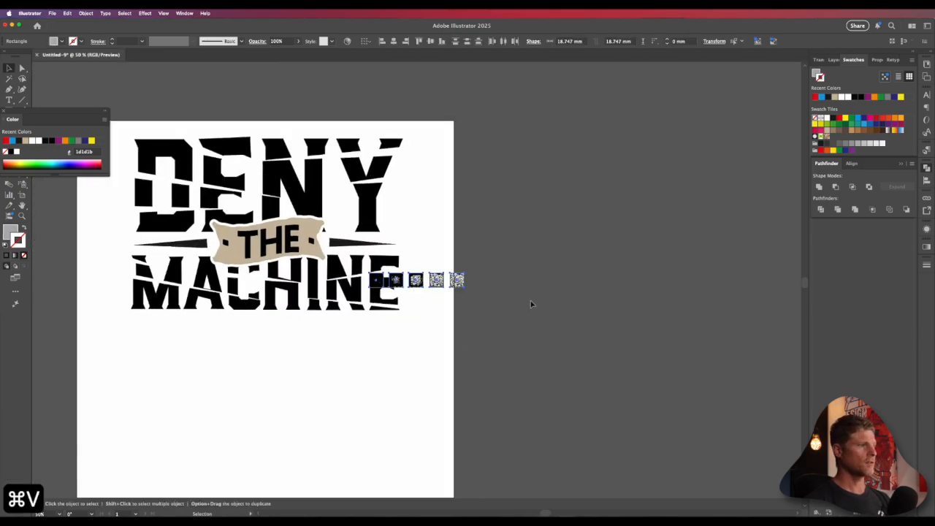
left_click_drag(440, 282, 568, 193)
left_click(553, 225)
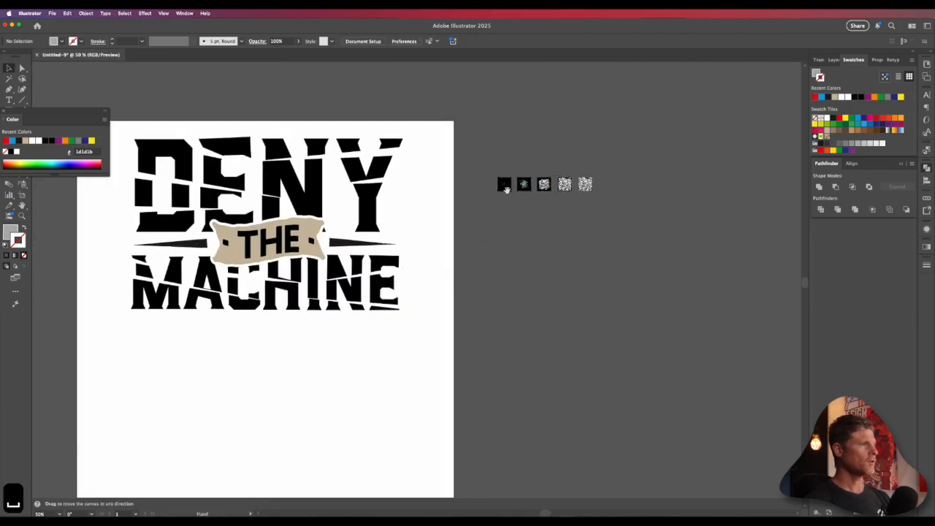
Step: Scale the whole lettering design down to about 131 mm wide and place it off the artboard beneath the distress samples
left_click_drag(463, 260, 458, 267)
left_click(457, 267, "alt+super")
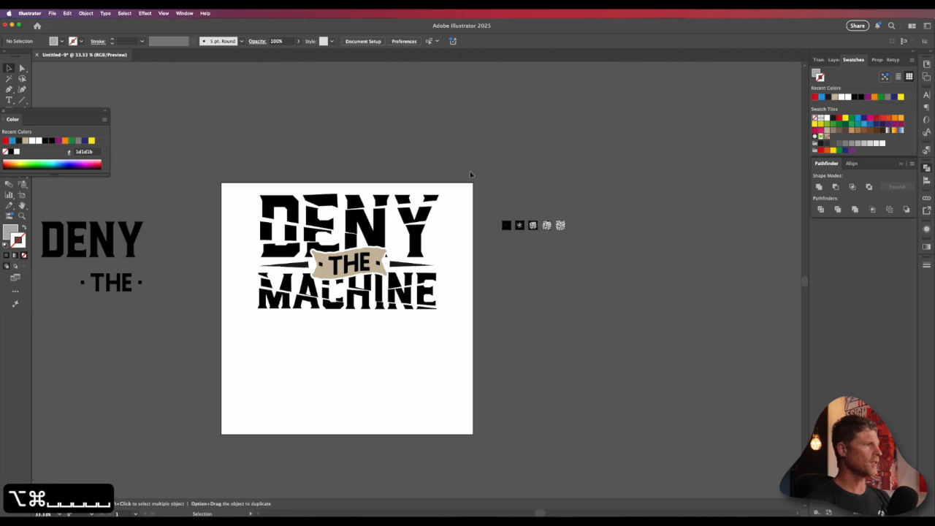
left_click_drag(215, 350, 376, 245)
key("e")
key("v")
left_click_drag(428, 209, 514, 253)
key("super+space")
left_click(593, 271)
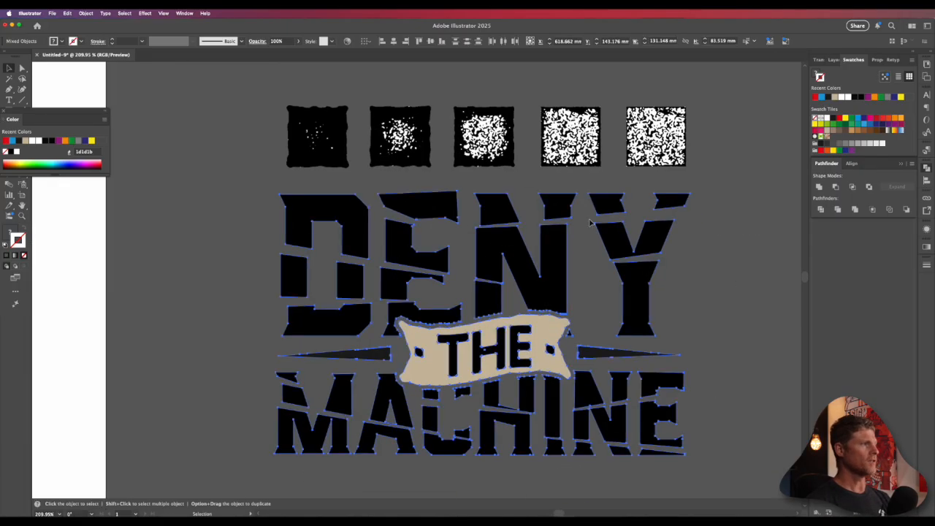
Step: Enlarge the whole lettering design proportionally to about 152 mm wide and move it down clear of the distress samples
key("e")
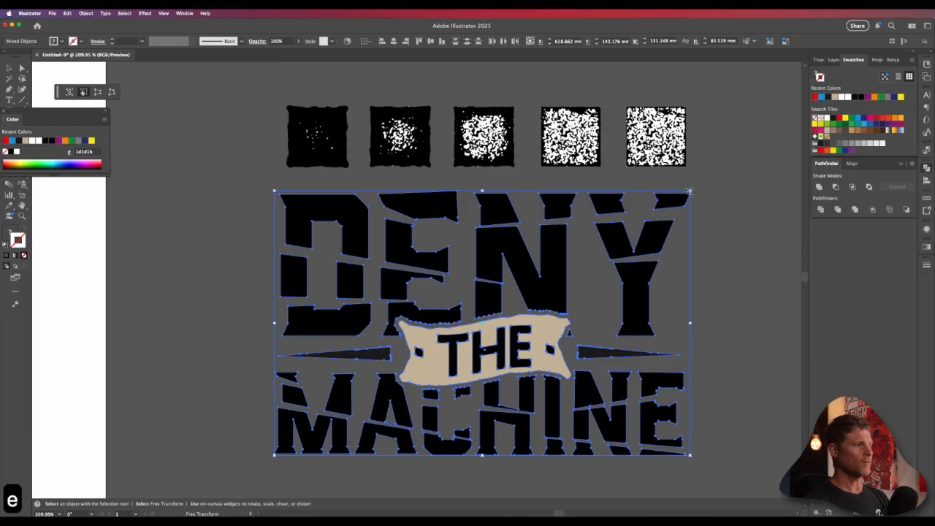
left_click_drag(689, 191, 720, 169)
key("v")
left_click_drag(681, 224, 681, 239)
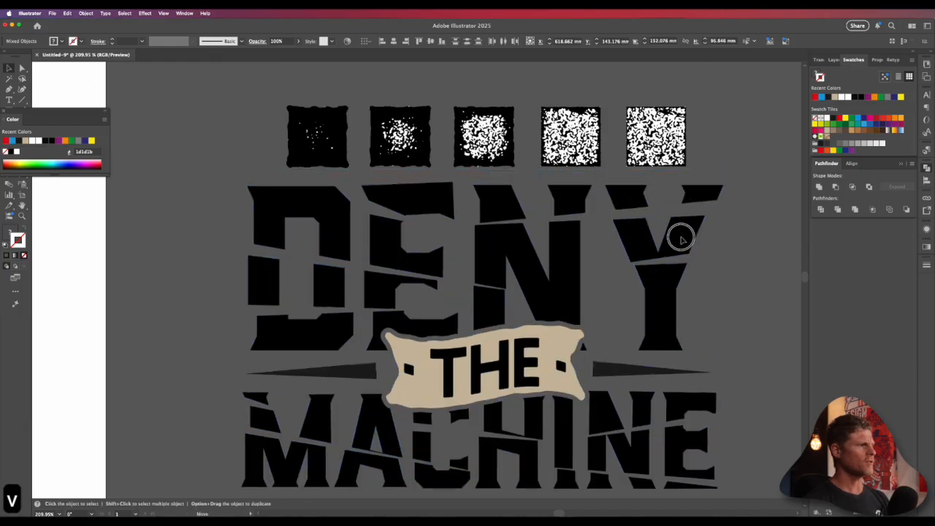
left_click(470, 264)
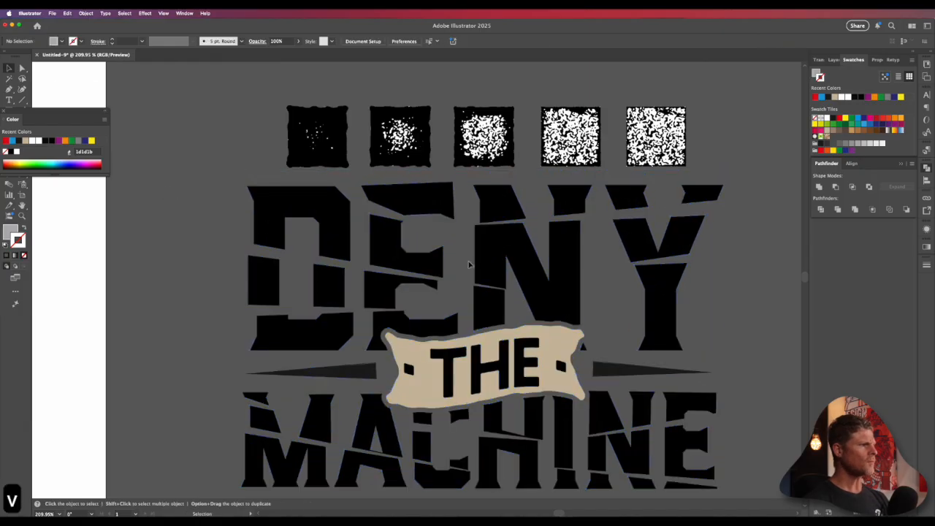
Step: Open the Graphic Styles and apply the 3 Distress style to the DENY lettering
left_click(397, 247)
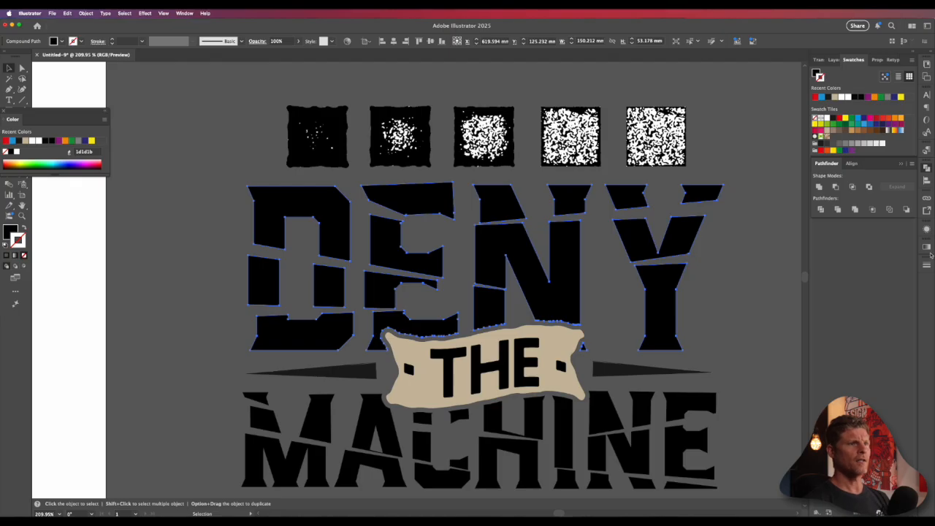
left_click(183, 12)
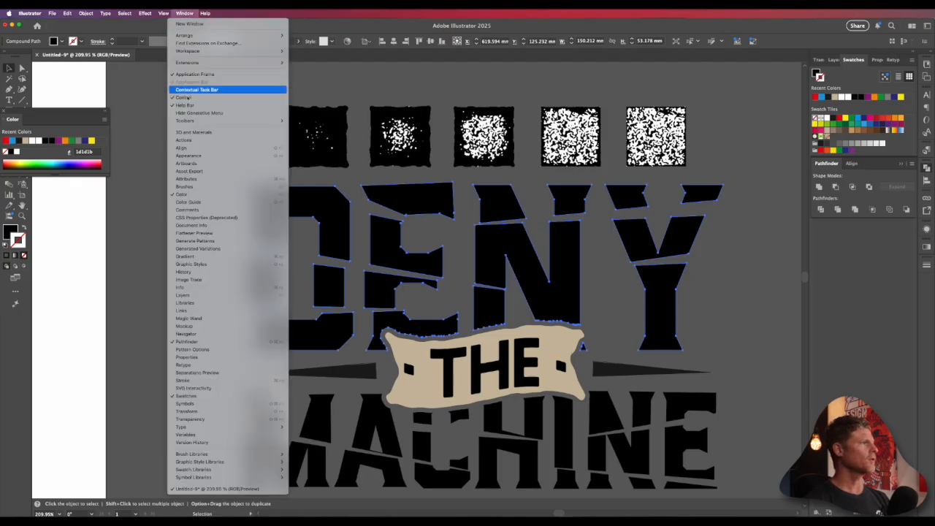
left_click(219, 264)
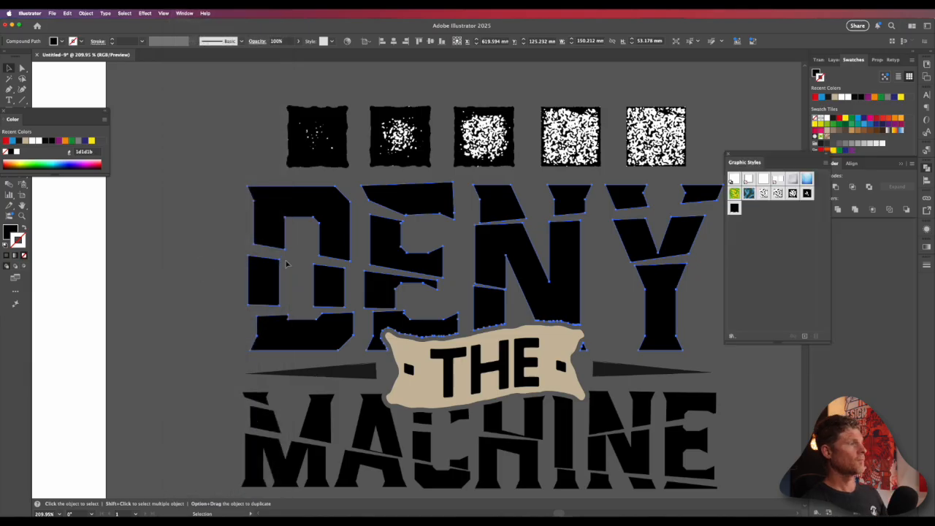
left_click(734, 209)
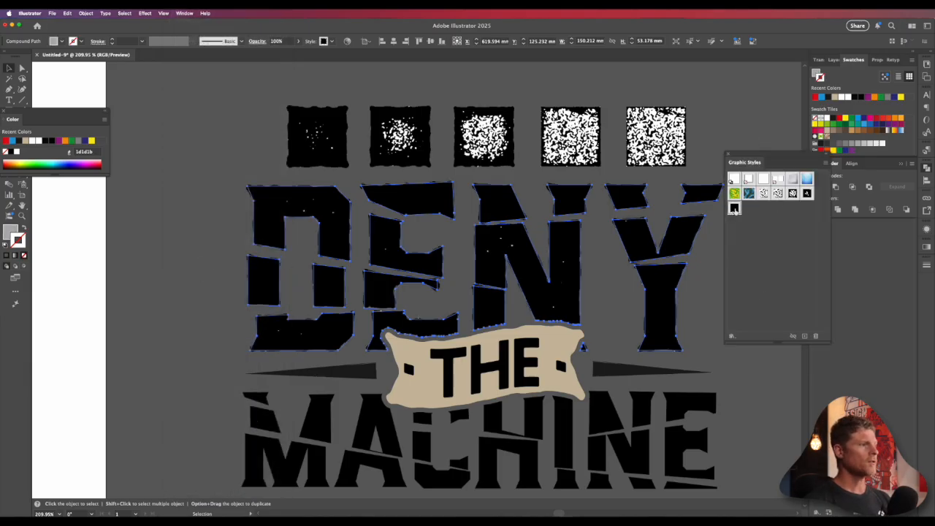
left_click(807, 194)
left_click(793, 193)
left_click(734, 124)
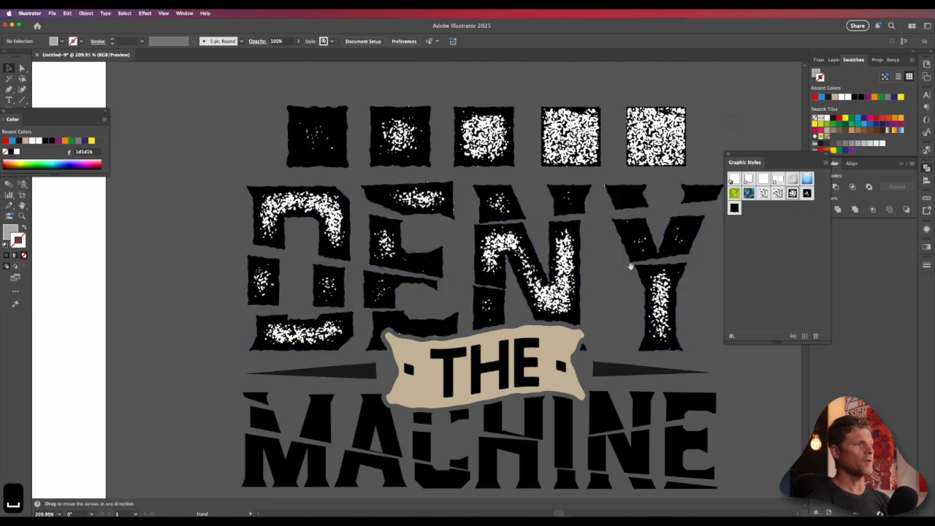
Step: Expand the appearance of the distressed DENY lettering
left_click(627, 272, "alt+super")
left_click_drag(511, 404, 545, 336)
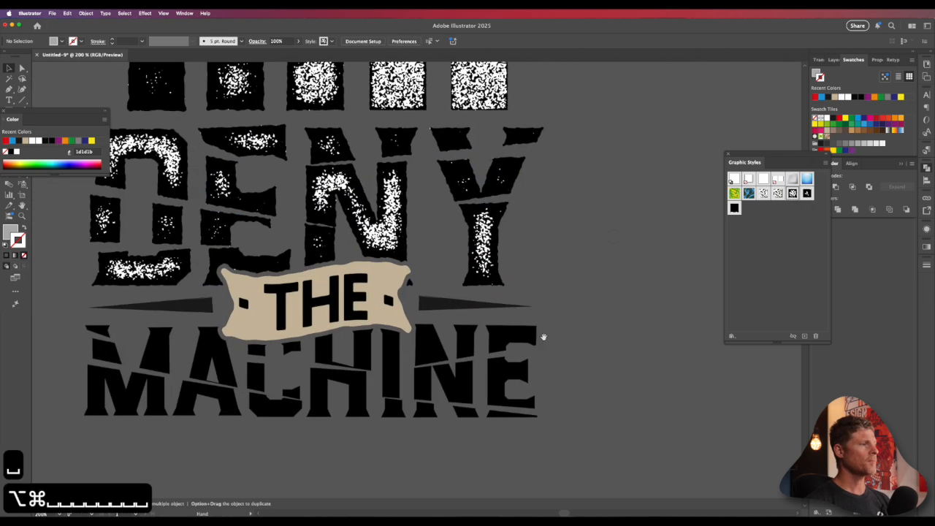
left_click(494, 350)
left_click(601, 366)
left_click(407, 336, "alt+super")
left_click(407, 336, "alt+super")
left_click_drag(407, 336, 449, 377)
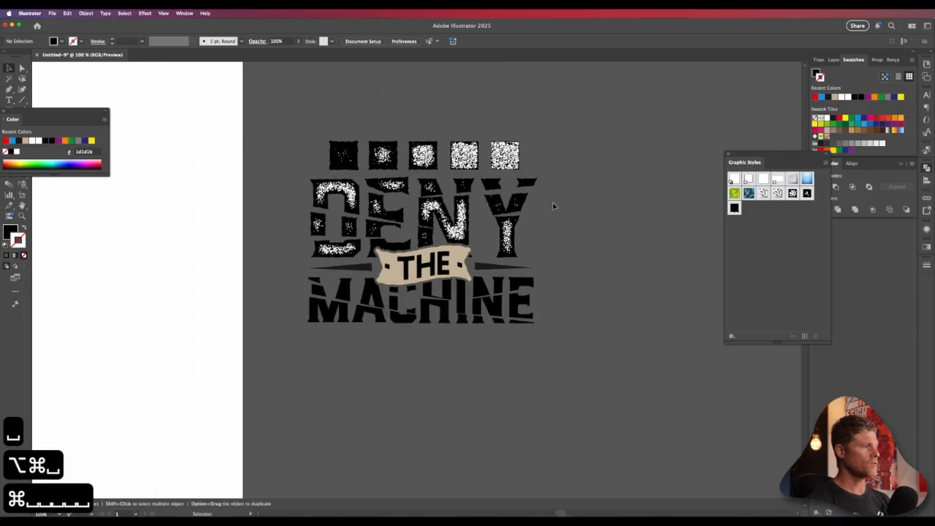
left_click(503, 230)
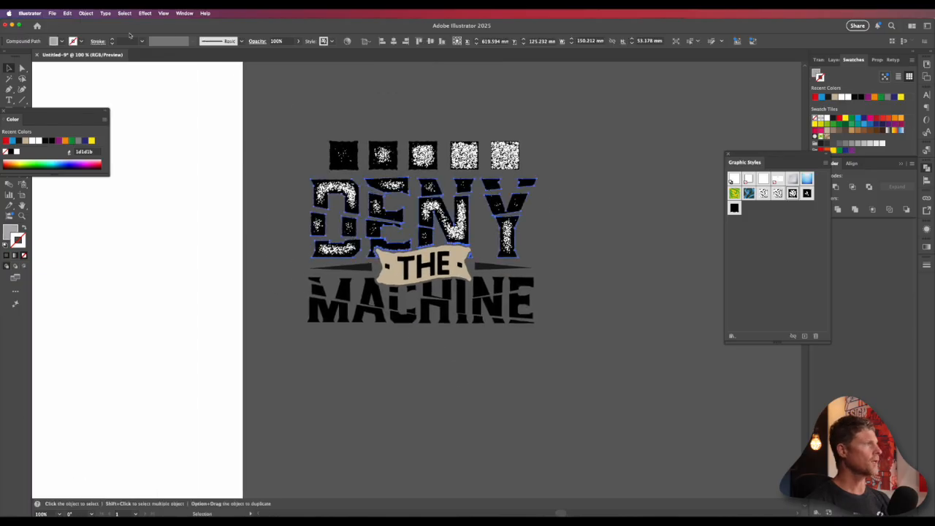
left_click(86, 13)
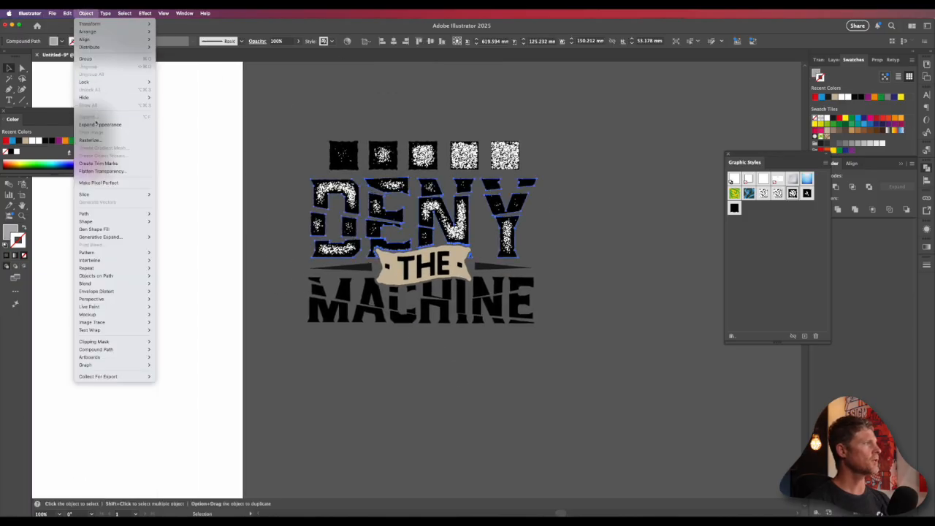
left_click(102, 123)
left_click(521, 344)
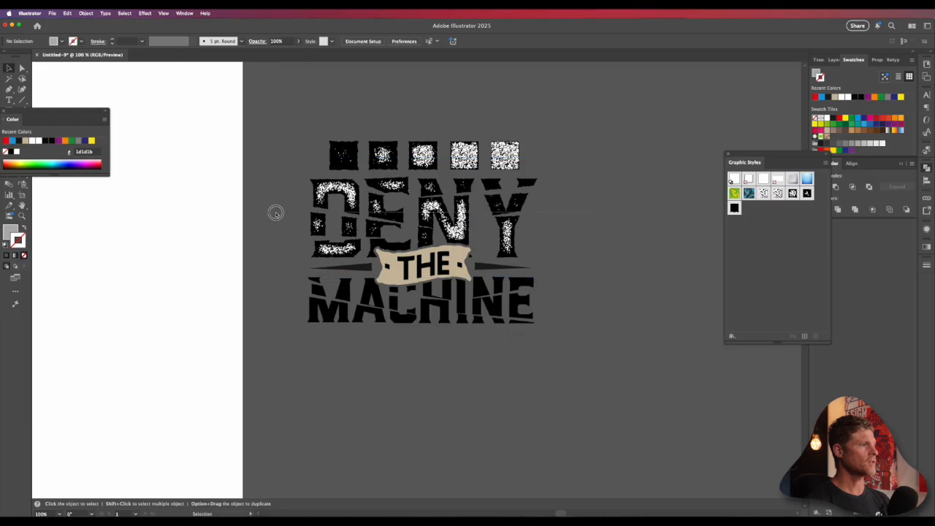
Step: Apply the lightest stamp distress graphic style to THE banner and expand its appearance
left_click(460, 258)
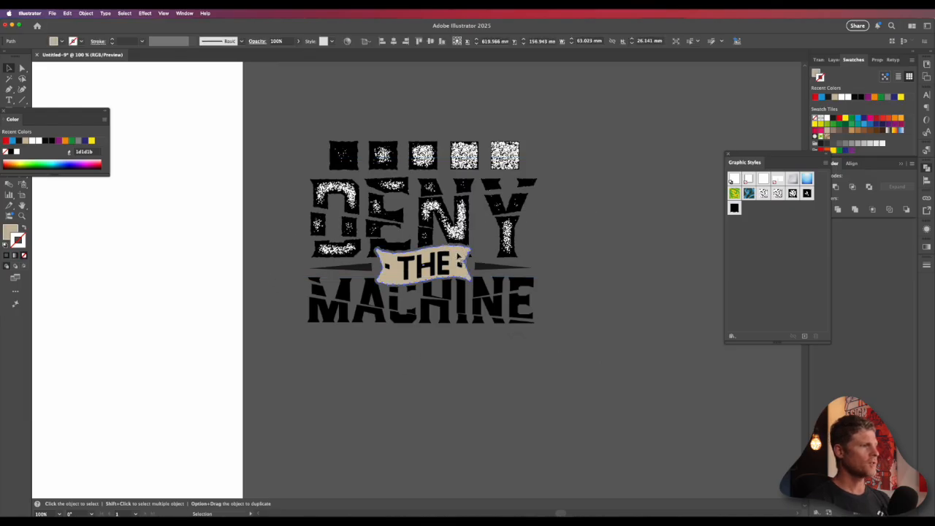
left_click(793, 193)
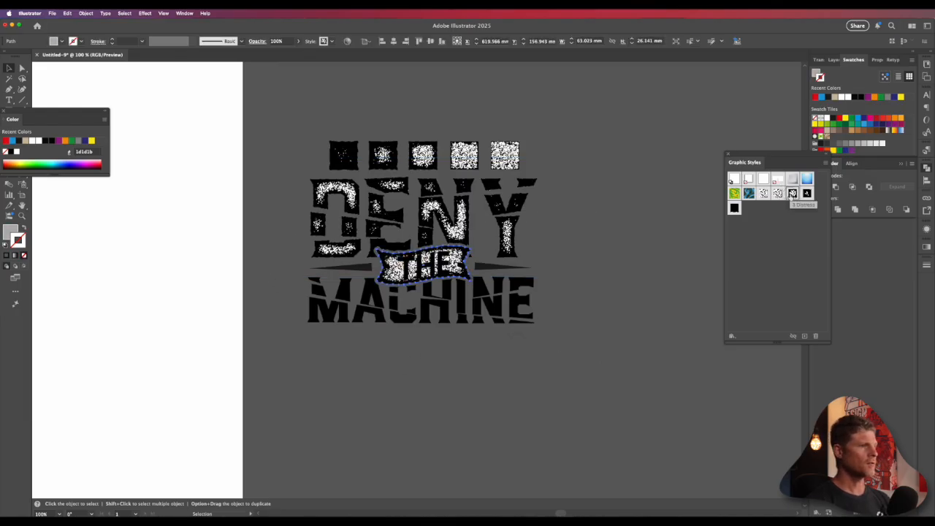
left_click(807, 193)
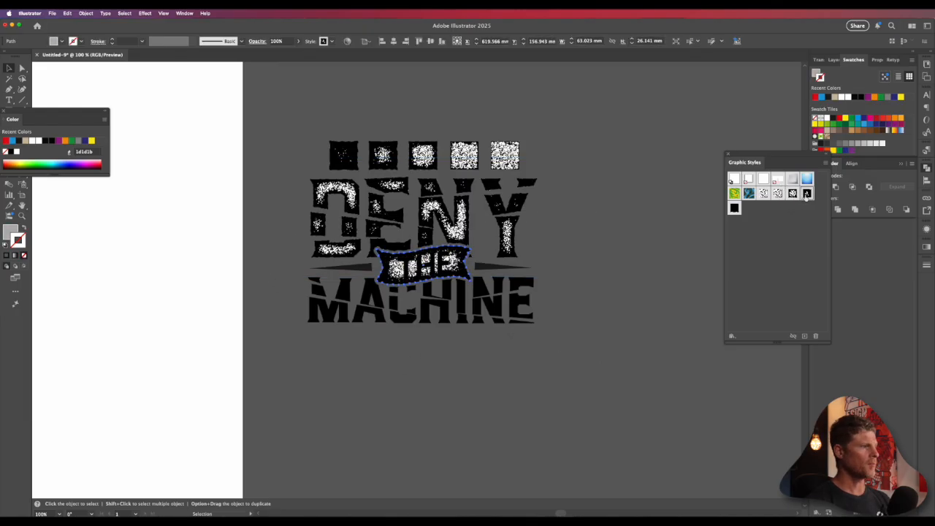
left_click(735, 209)
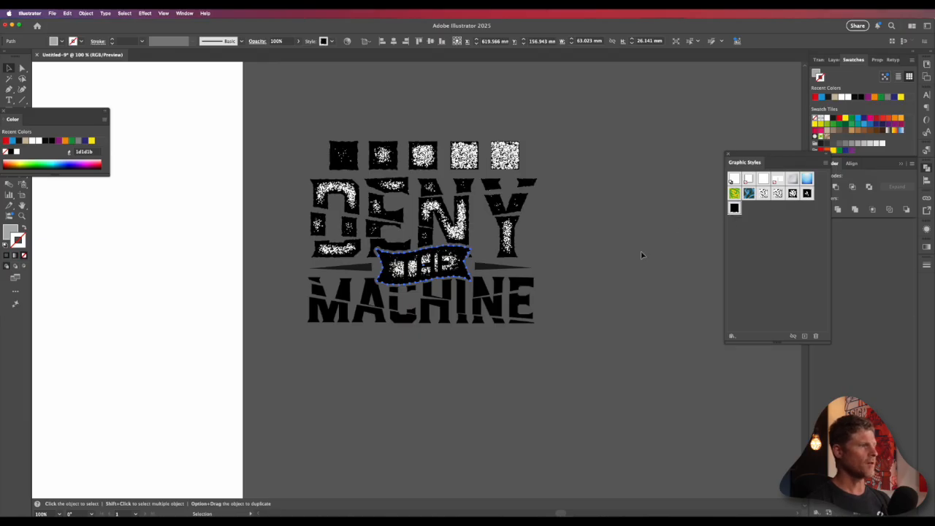
left_click(85, 13)
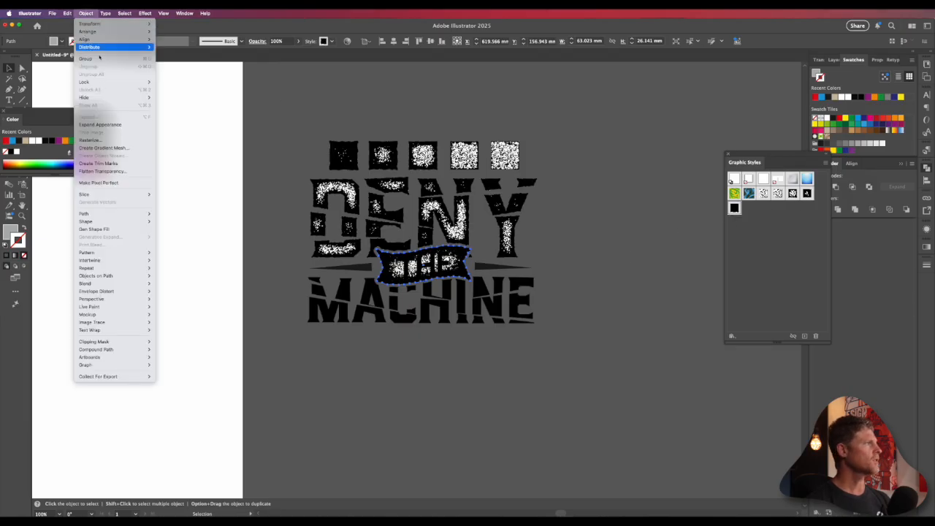
left_click(110, 125)
Step: Enlarge the whole design beneath the distress samples until MACHINE is about 245 mm wide
left_click_drag(282, 198, 622, 371)
key("e")
key("v")
left_click_drag(579, 276, 604, 350)
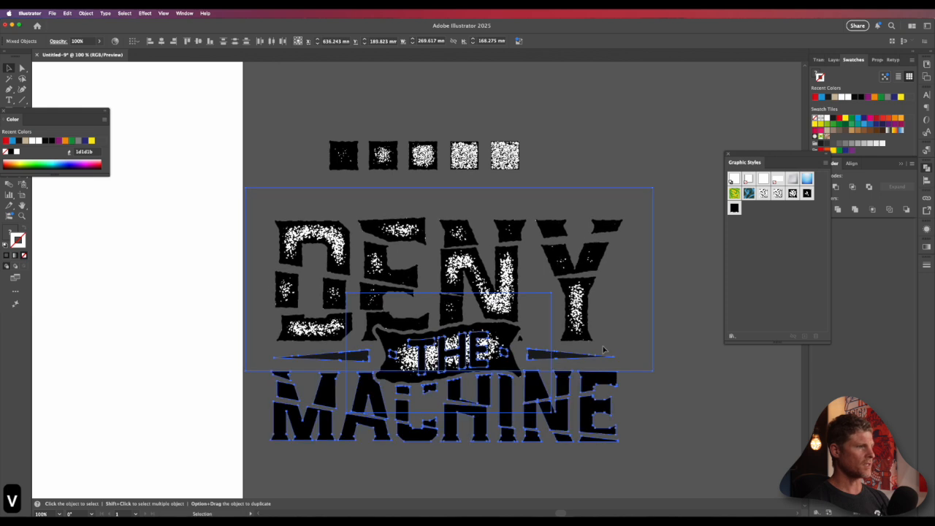
key("e")
left_click_drag(653, 188, 665, 180)
left_click(651, 156, "super")
key("v")
Step: Apply the 3 Distress graphic style to the MACHINE lettering
left_click(594, 399)
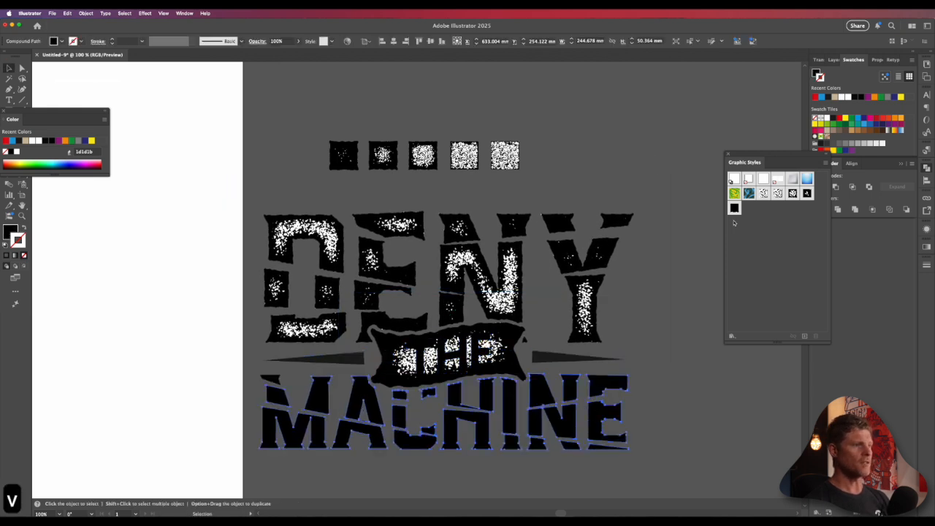
left_click(806, 193)
left_click(792, 193)
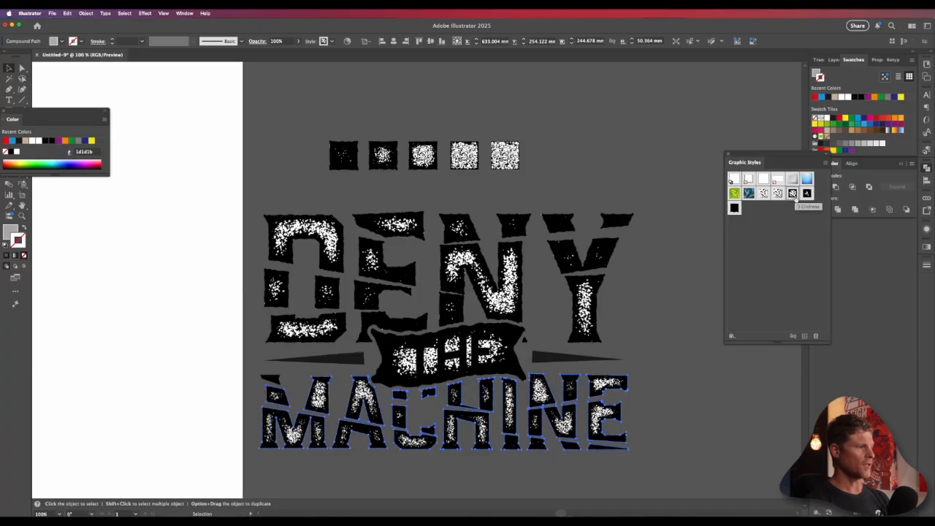
left_click(608, 312)
Step: Expand the appearance of the distressed MACHINE lettering
left_click(519, 375, "alt+super")
left_click(520, 375, "alt+super")
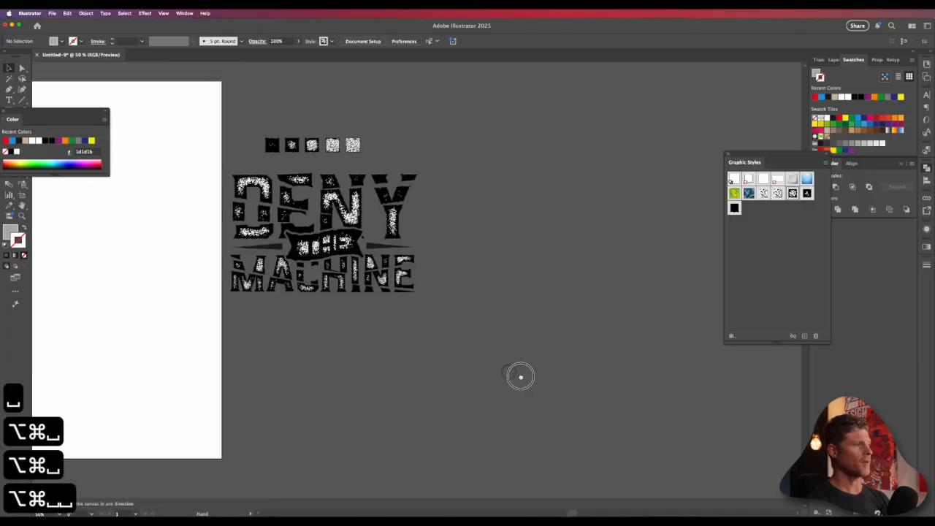
left_click_drag(360, 274, 494, 317)
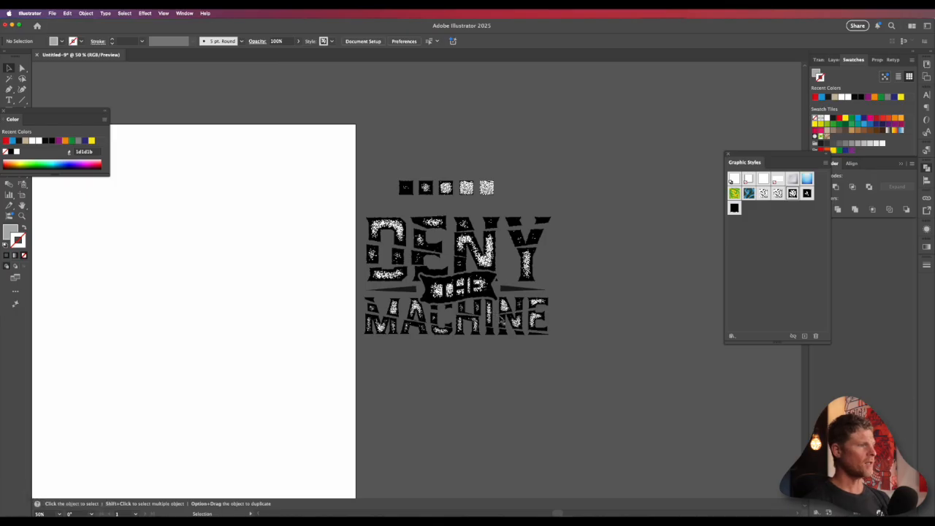
left_click(502, 321)
left_click(86, 14)
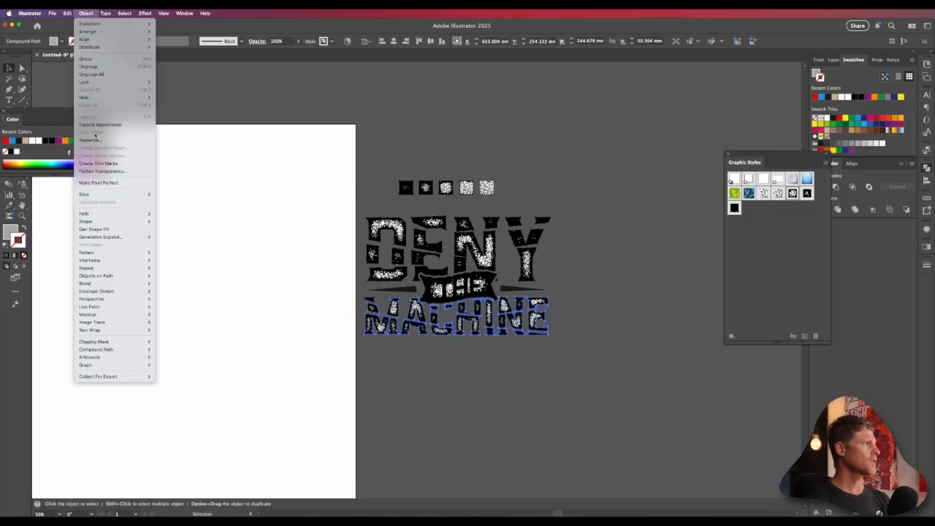
left_click(94, 125)
left_click(630, 384)
Step: Move the complete distressed lettering design onto the white artboard, leaving the sample squares outside
left_click_drag(580, 378, 641, 380)
left_click_drag(417, 233, 403, 277)
left_click_drag(410, 282, 403, 206)
left_click_drag(354, 242, 431, 267)
left_click_drag(385, 257, 447, 261)
left_click(606, 228)
key("v")
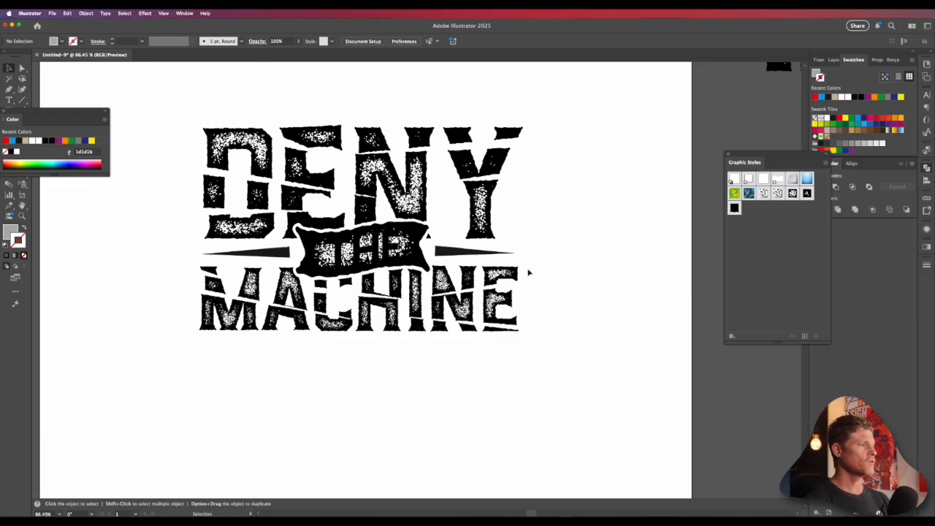
Step: Image Trace the rasterized MACHINE lettering with the default preset and expand the tracing into paths
left_click(450, 255)
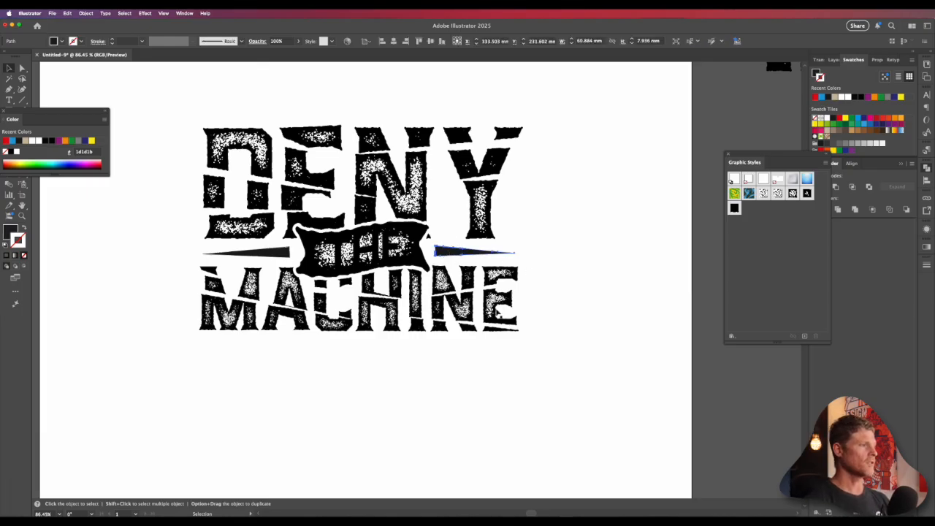
left_click(490, 308)
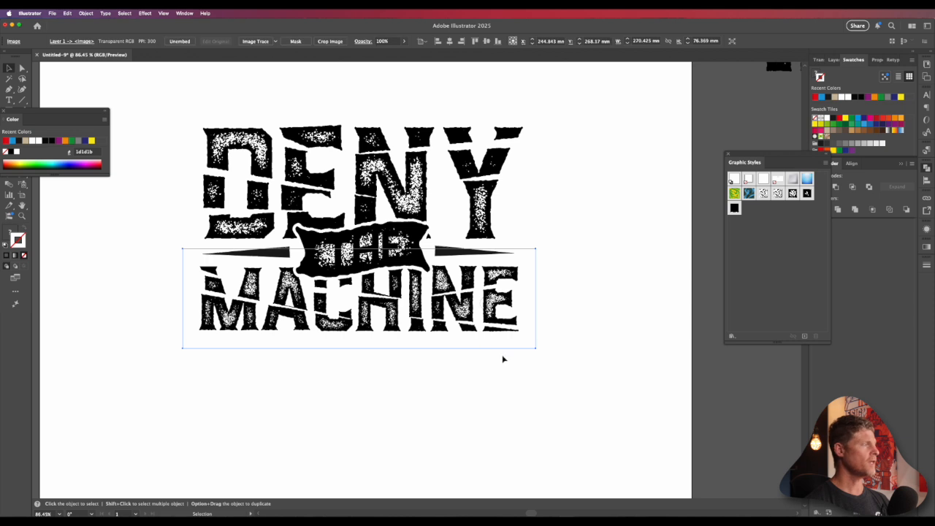
left_click(246, 42)
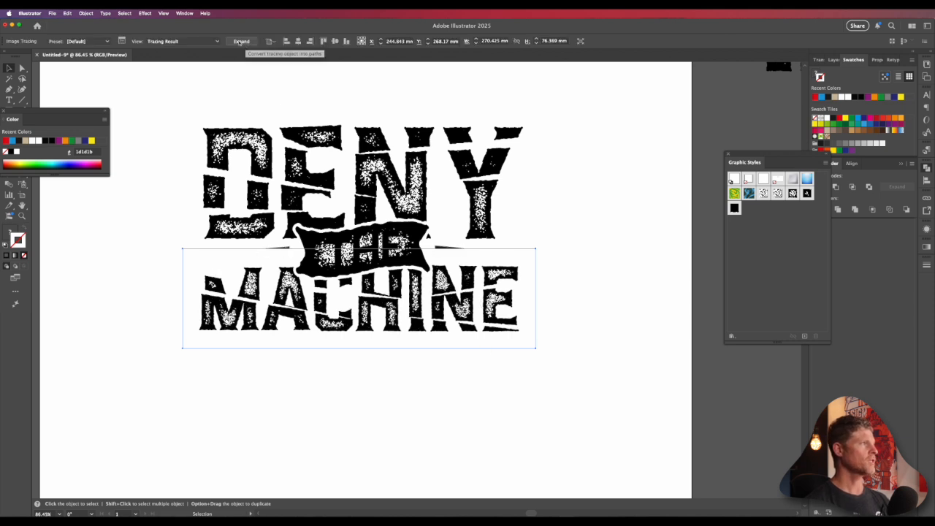
left_click(239, 42)
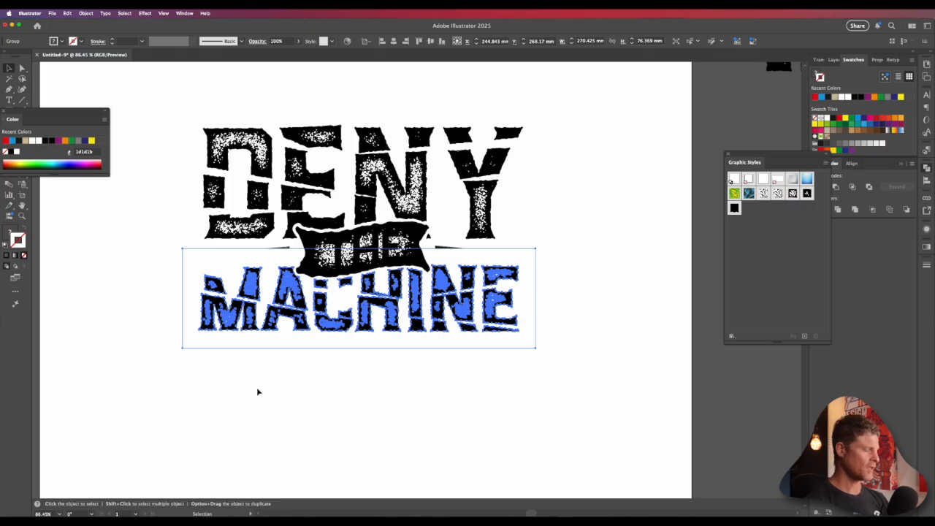
Step: Directly select the white background shape of the traced MACHINE lettering and delete it
key("a")
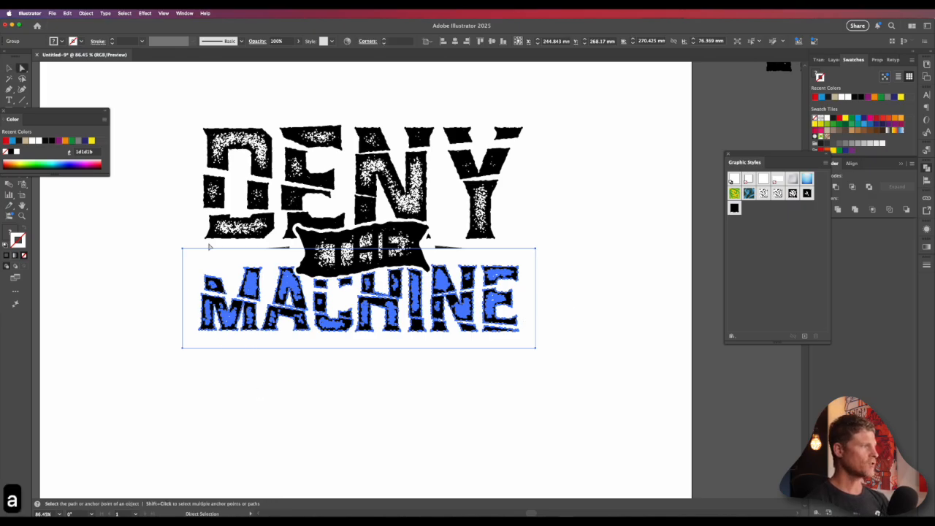
left_click(139, 282)
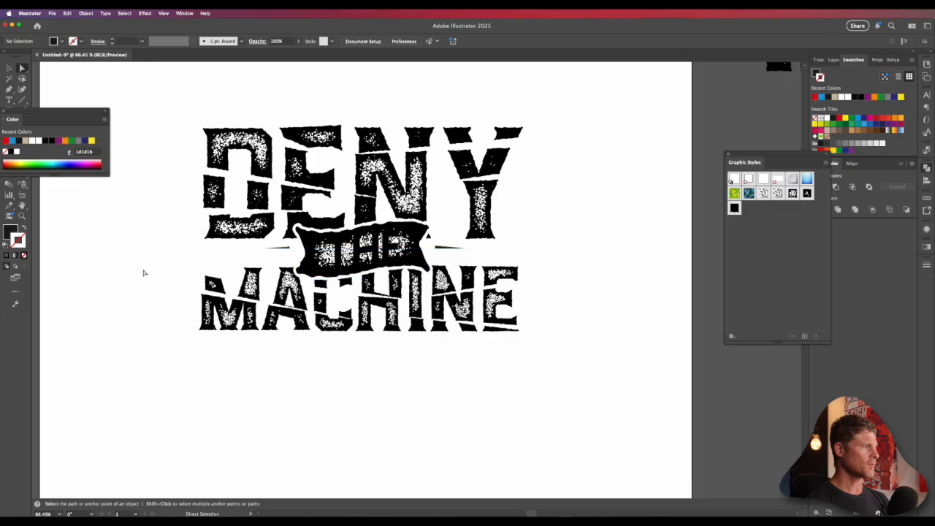
left_click(221, 269)
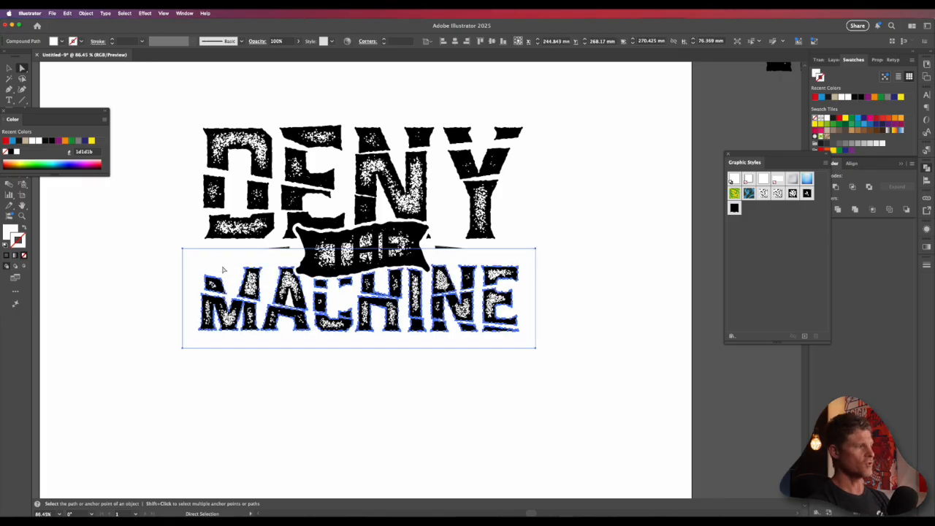
key("BackSpace")
Step: Move the traced MACHINE lettering down to test that its white background is gone, and undo the move
key("v")
left_click_drag(254, 285, 258, 319)
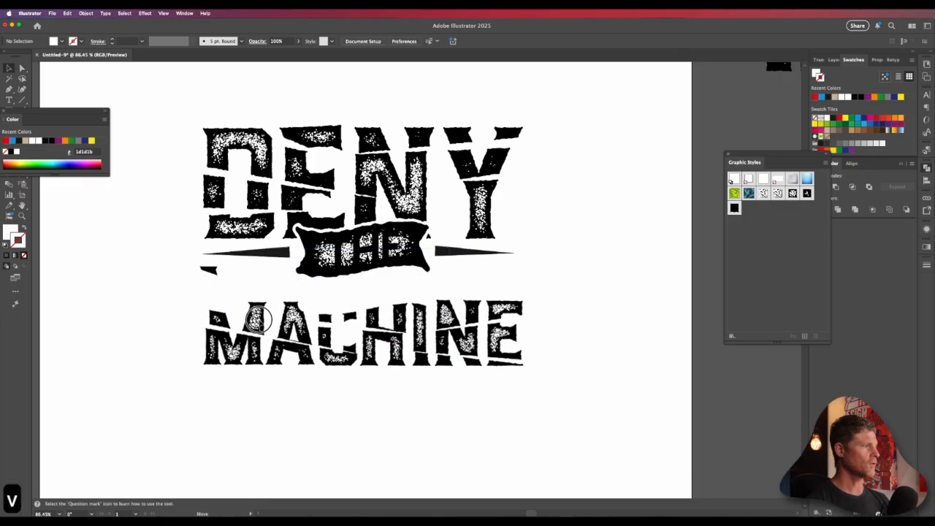
key("super+z")
key("super+z")
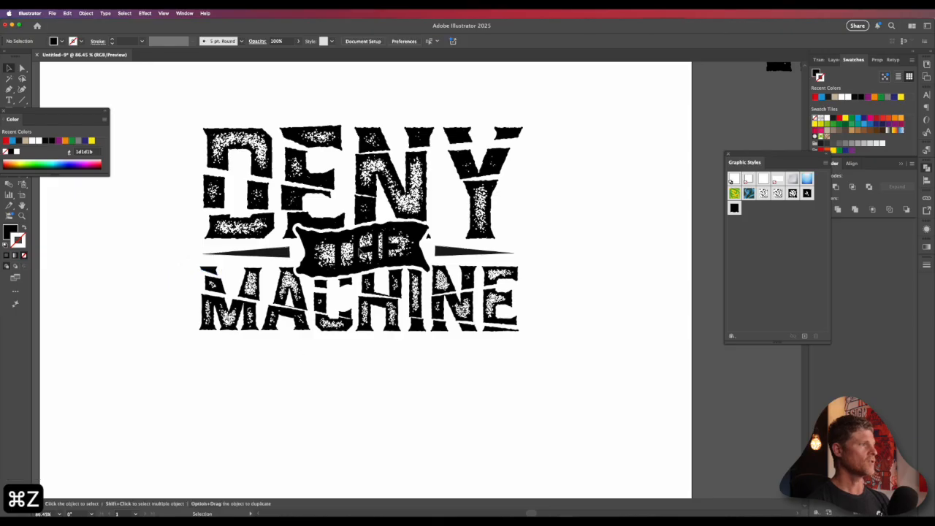
Step: Image Trace the DENY lettering, expand the tracing and delete its white background
left_click(465, 164)
left_click(257, 42)
key("Delete")
key("v")
key("v")
Step: Trace and expand THE banner, delete its white background, and select the remaining vector group
left_click(363, 250)
key("Delete")
key("v")
left_click(363, 250)
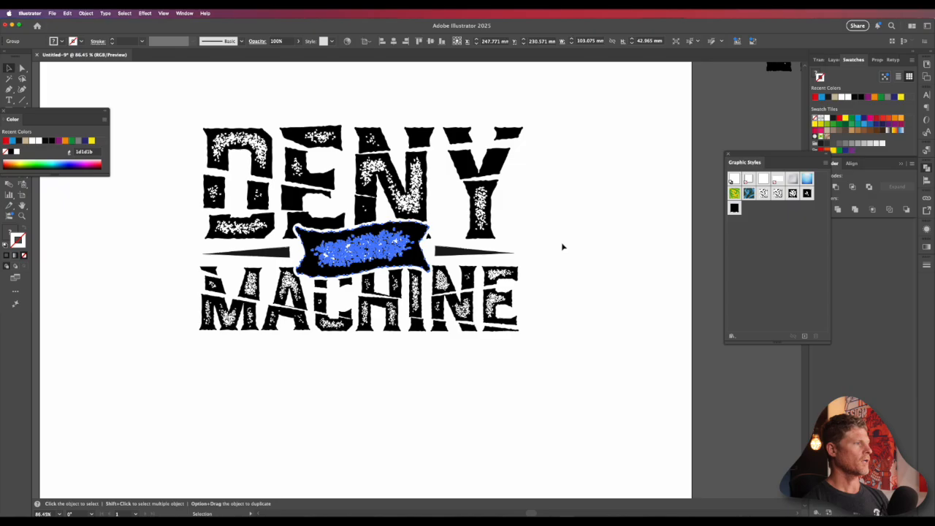
Step: Directly select the leftover white background around the THE banner and delete it
left_click(563, 247)
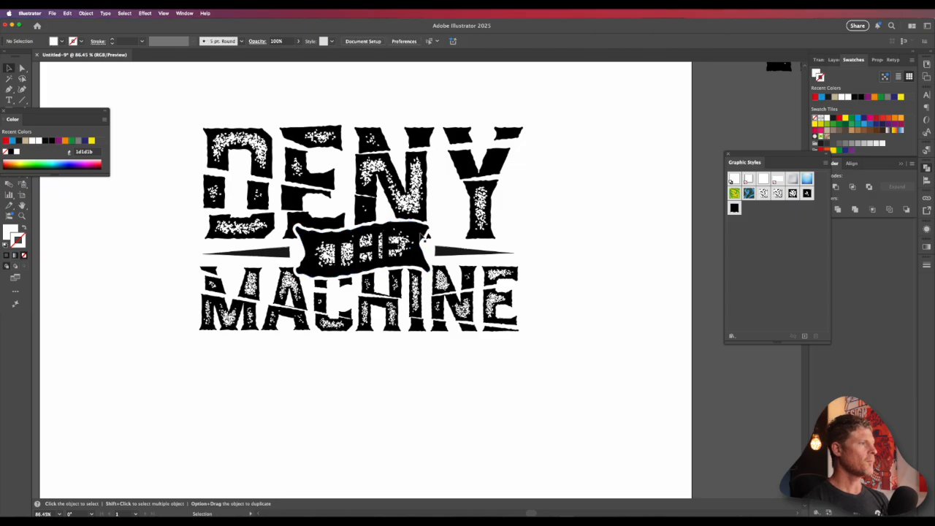
left_click(423, 231)
left_click(440, 242)
key("a")
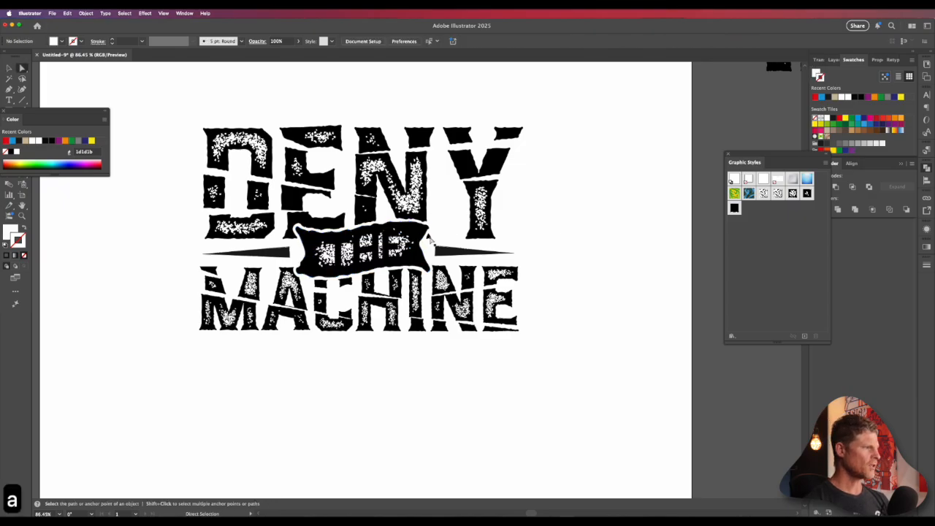
left_click(428, 237)
key("BackSpace")
key("BackSpace")
Step: Move the THE banner up and across to test for a leftover background, and undo the move
left_click_drag(437, 245, 445, 252)
left_click_drag(446, 253, 513, 261)
key("a")
left_click(480, 235)
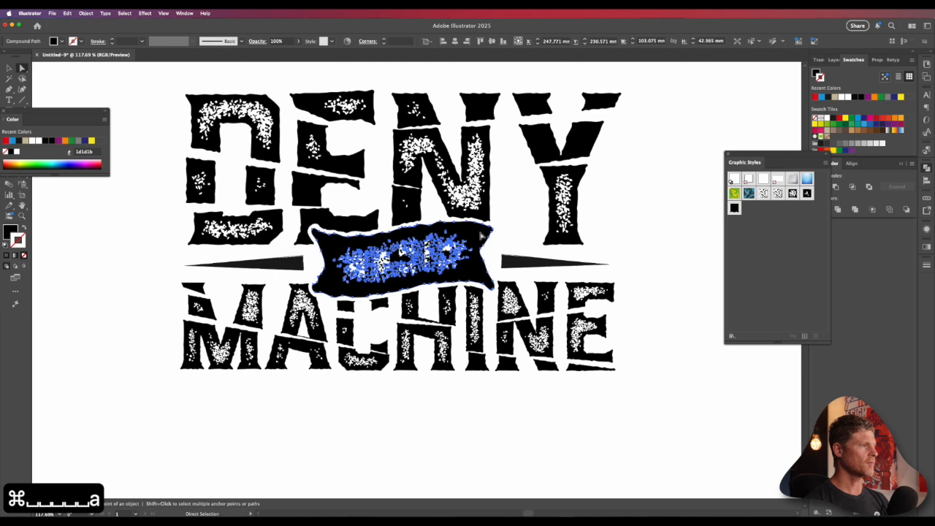
left_click(502, 234)
key("v")
left_click_drag(472, 235, 562, 211)
key("super+z")
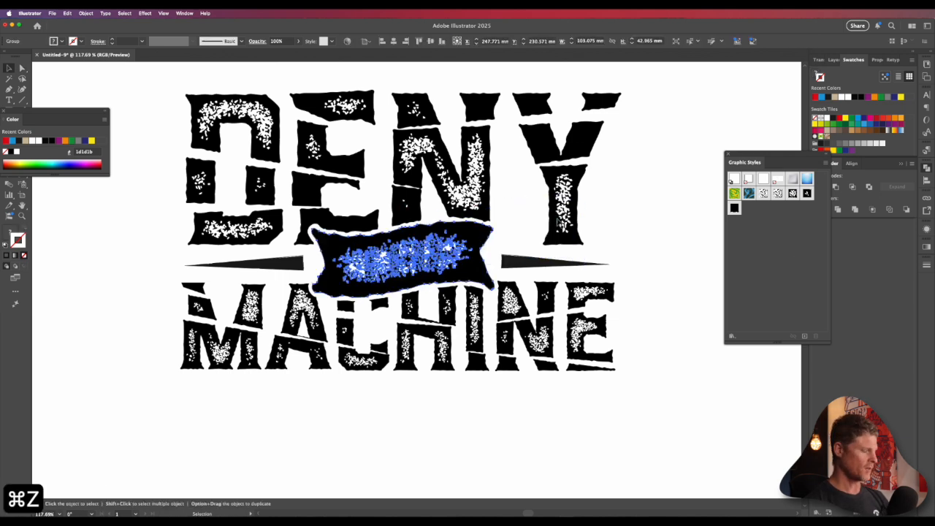
Step: Ungroup the THE banner artwork and group its inner pieces without the banner body
key("super+shift+g")
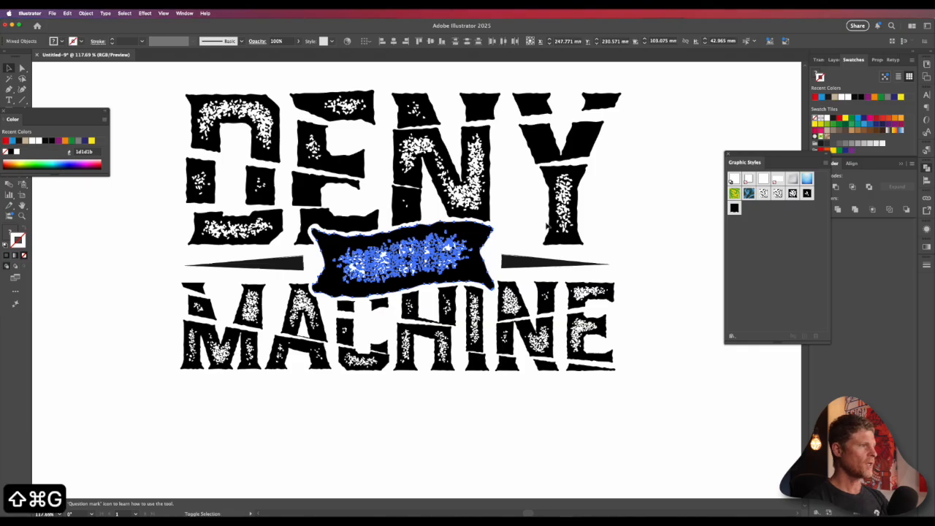
left_click(481, 236, "shift")
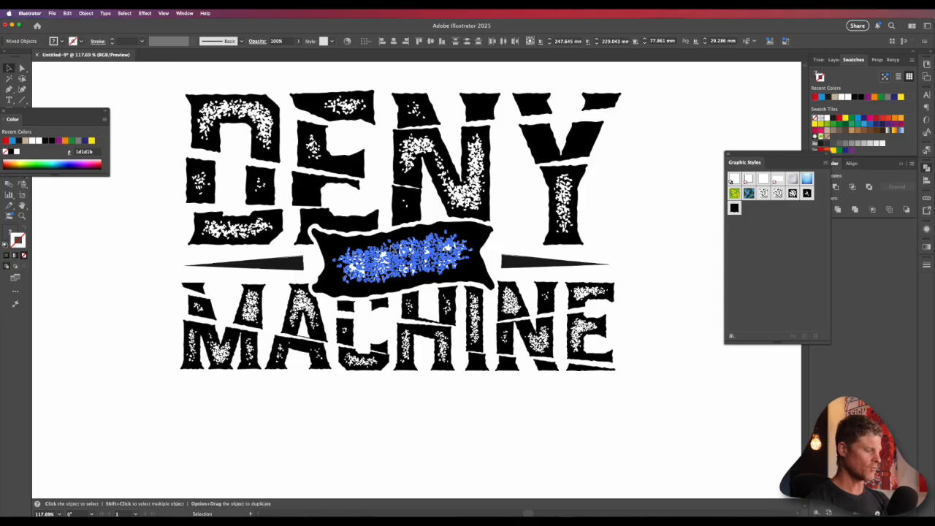
key("super+g")
left_click(504, 235)
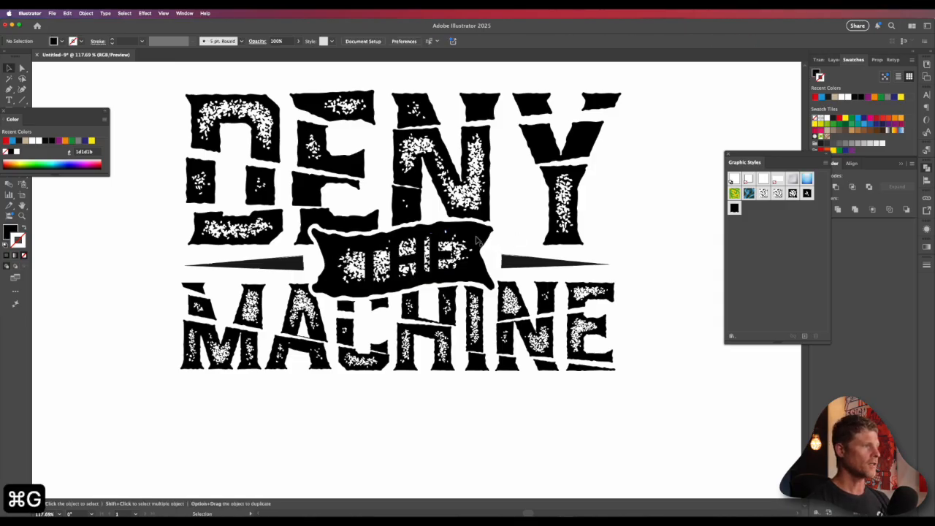
Step: Close the floating Graphic Styles and fill the THE banner body with the beige swatch cbbba0
key("super+z")
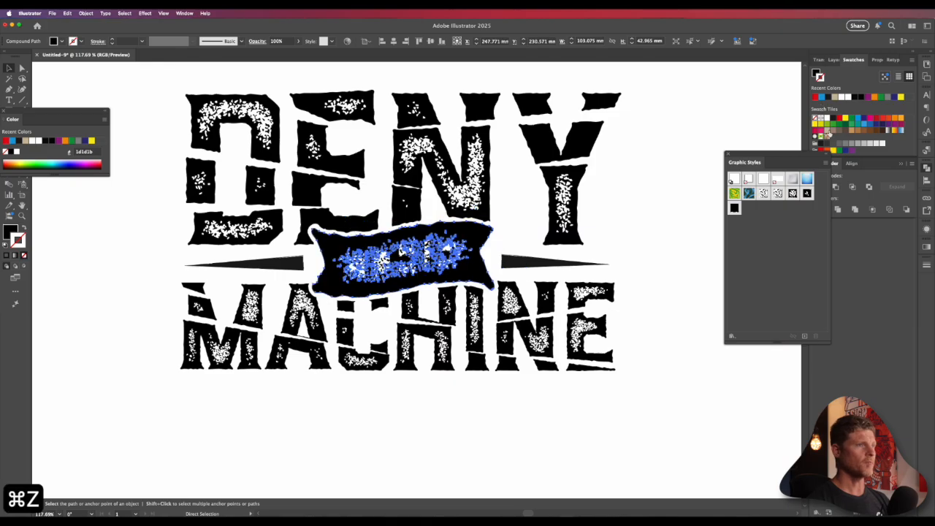
left_click(827, 131)
key("super+z")
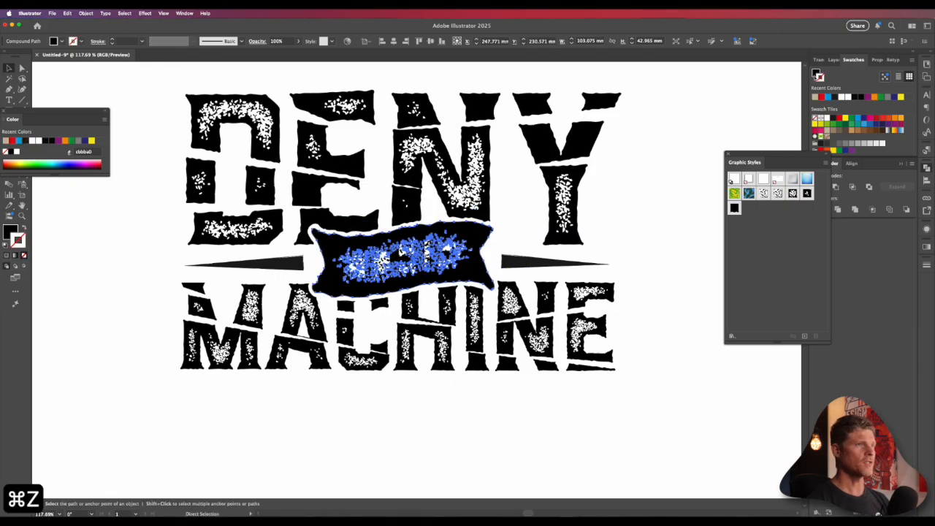
left_click(727, 153)
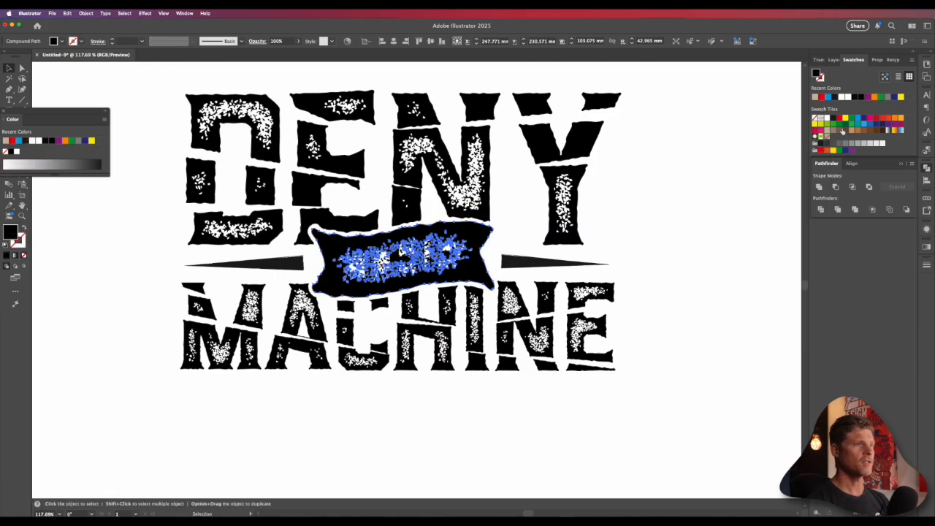
left_click(828, 132)
left_click(522, 249)
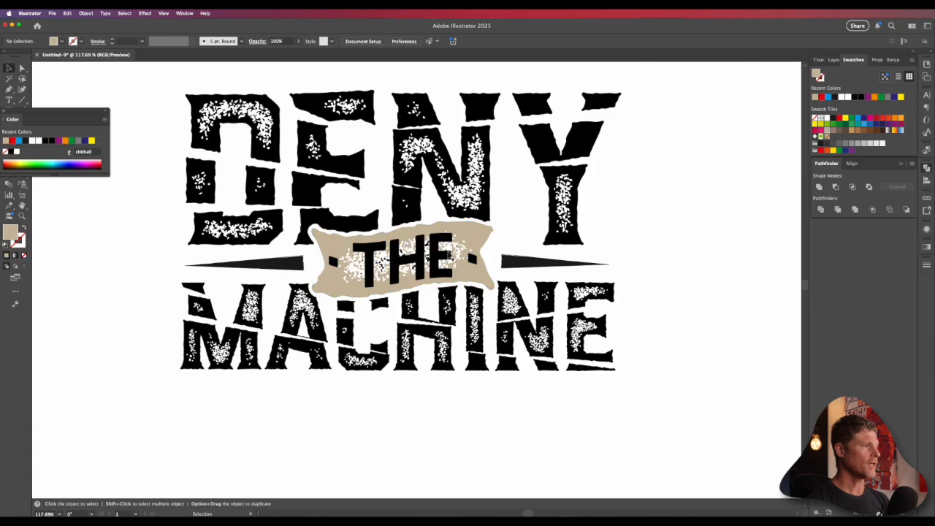
left_click(413, 258)
key("super+z")
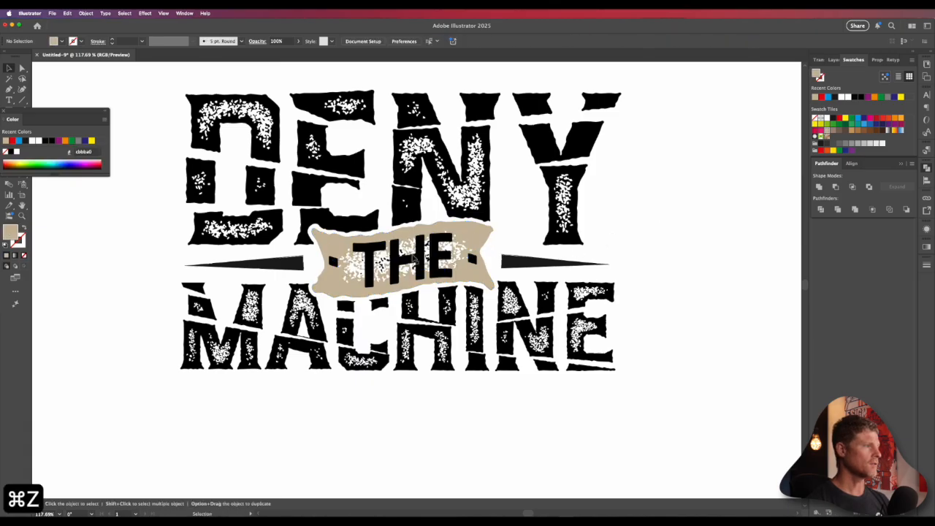
Step: Directly select the stray black specks between the T and H of THE and recolour them beige cbbba0
key("super+space")
left_click_drag(380, 260, 398, 262)
key("a")
left_click(393, 261)
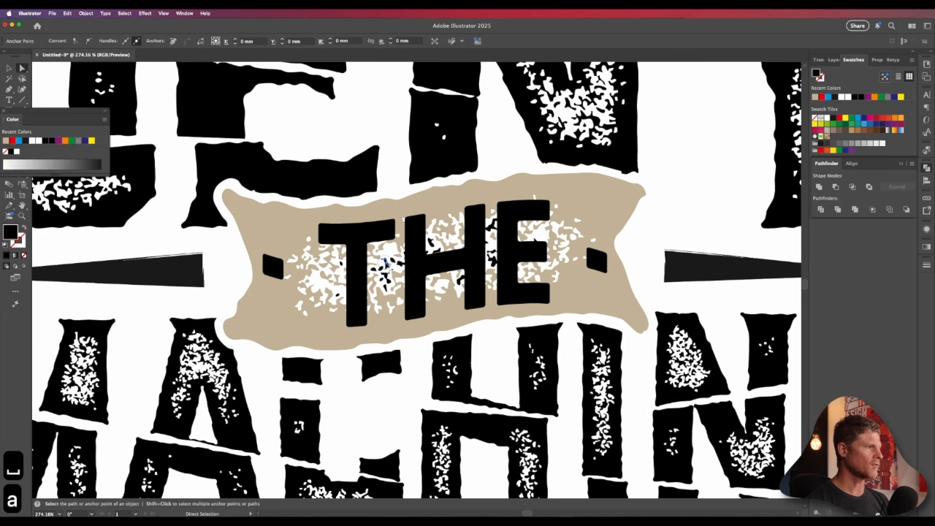
left_click(402, 264, "shift")
left_click(387, 269, "shift")
left_click(385, 278, "shift")
left_click(377, 272, "shift")
left_click(374, 270, "shift")
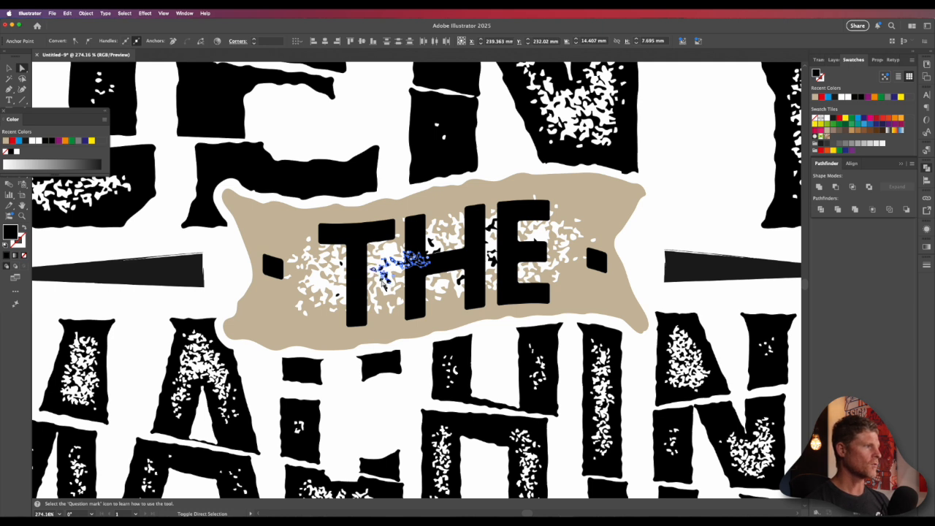
left_click(385, 289, "shift")
key("super+z")
left_click(384, 286, "shift")
left_click(338, 295, "shift")
left_click(339, 264, "shift")
Step: Recolour the remaining stray black specks around the H and E of THE beige, and deselect them
left_click(472, 236, "super")
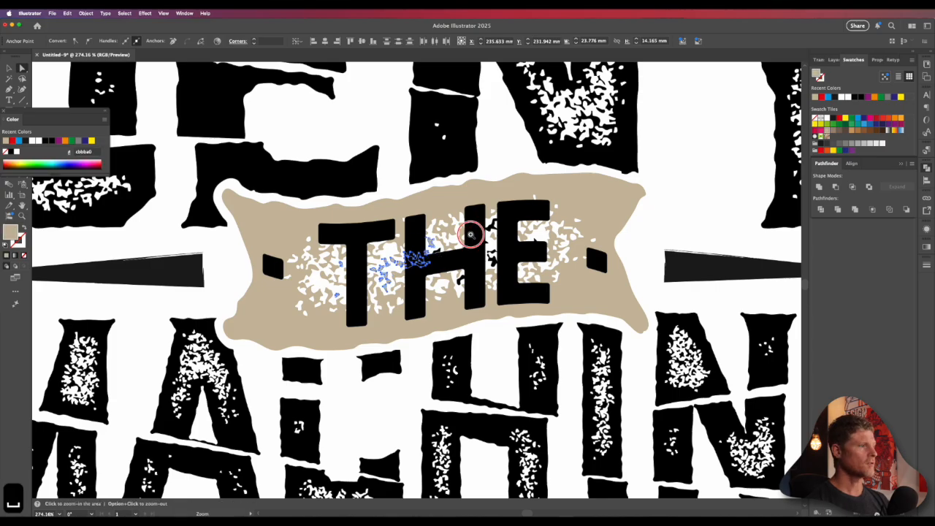
left_click(427, 296, "alt+super")
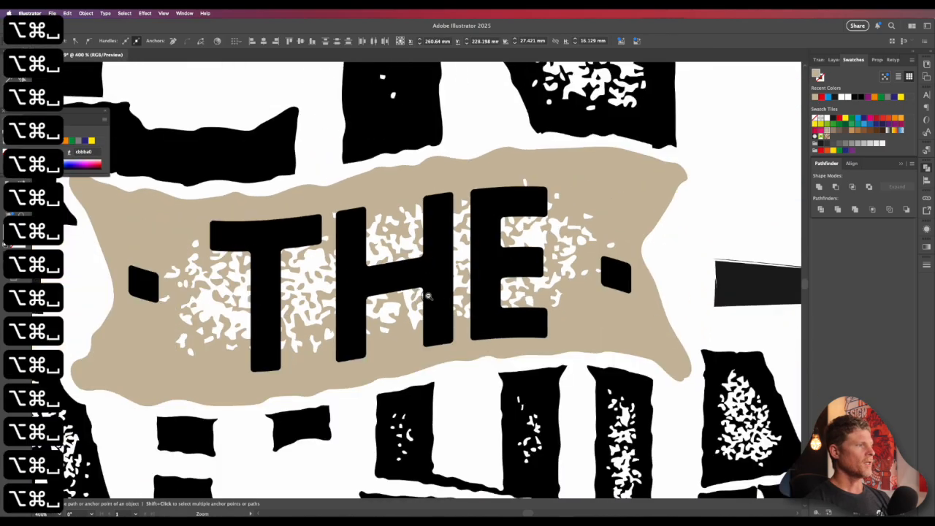
left_click(429, 296, "alt+super")
left_click(428, 296, "alt+super")
left_click(428, 296, "alt+super")
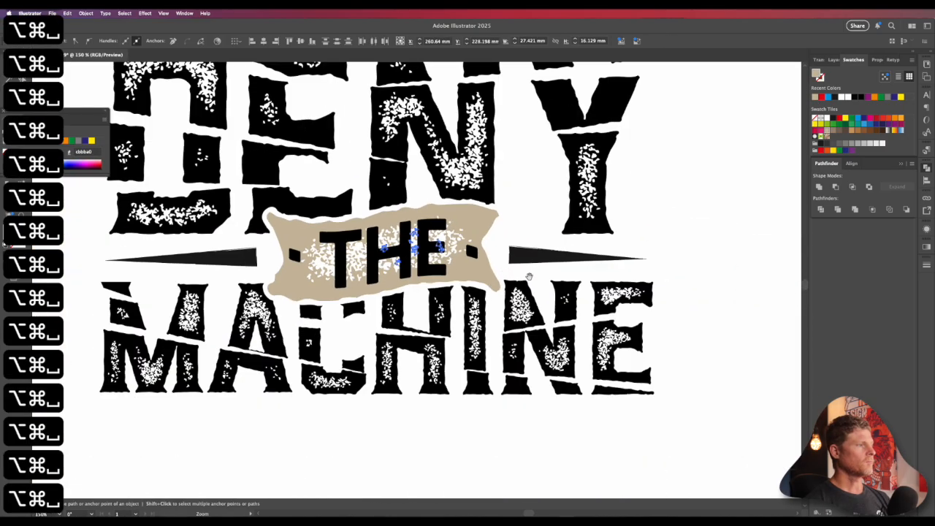
left_click_drag(488, 276, 565, 336)
key("v")
left_click(748, 273)
left_click(514, 290, "alt+super")
left_click(514, 290, "alt+super")
left_click(545, 319, "alt+super")
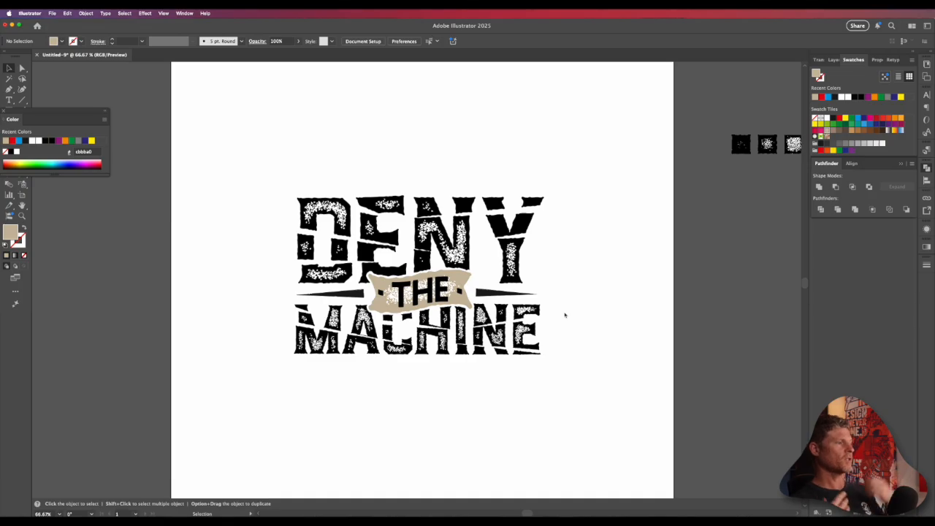
Step: Move the DENY lettering slightly as a test, undo the move and deselect
key("v")
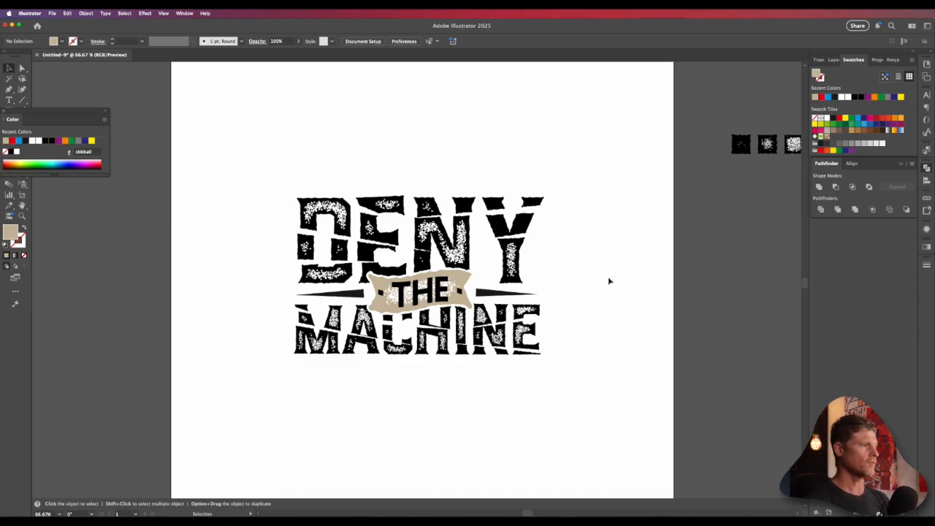
left_click_drag(524, 241, 485, 247)
key("super+z")
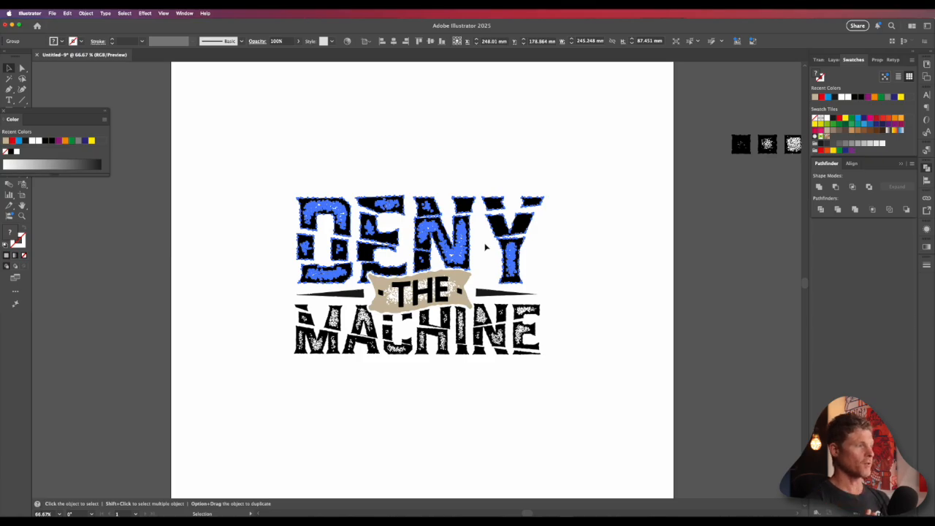
left_click(594, 211)
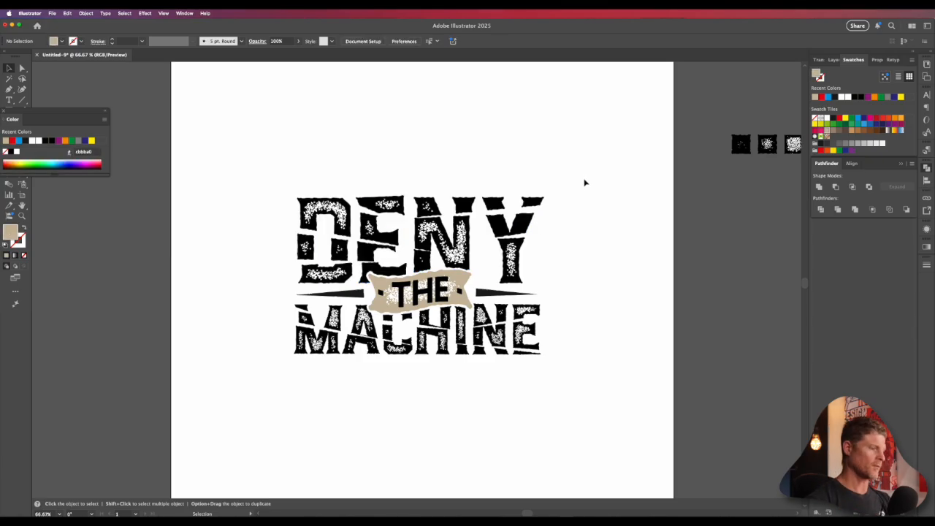
Step: Draw a rectangle about 399 × 333 mm around the lettering, fill it with dark grey 3c3c3b and send it to the back
key("m")
left_click_drag(616, 122, 215, 455)
key("v")
left_click(829, 144)
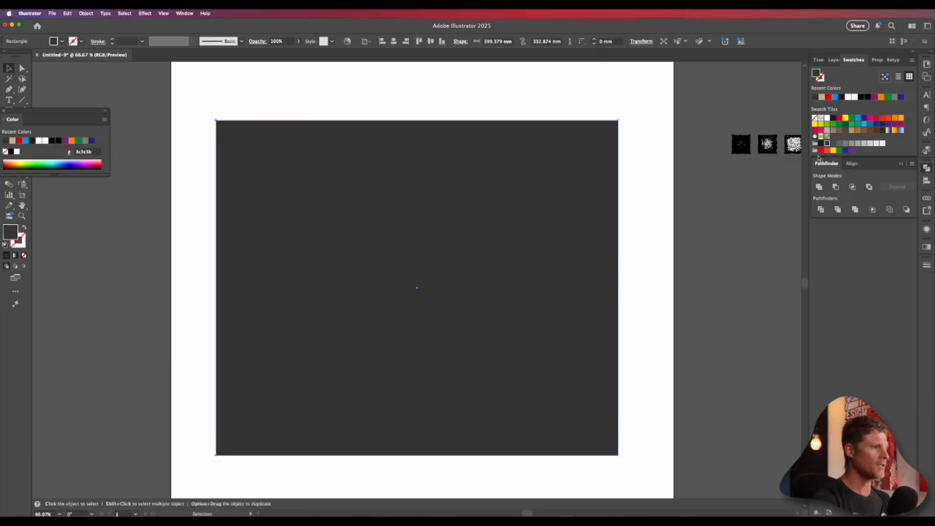
key("shift+super+[")
left_click(655, 302)
Step: Test-move the DENY lettering, undo the move, and ungroup the lettering into separate shapes
key("v")
left_click_drag(544, 245, 587, 253)
left_click_drag(585, 251, 621, 252)
key("v")
left_click_drag(548, 283, 583, 273)
key("super+z")
key("shift+super+g")
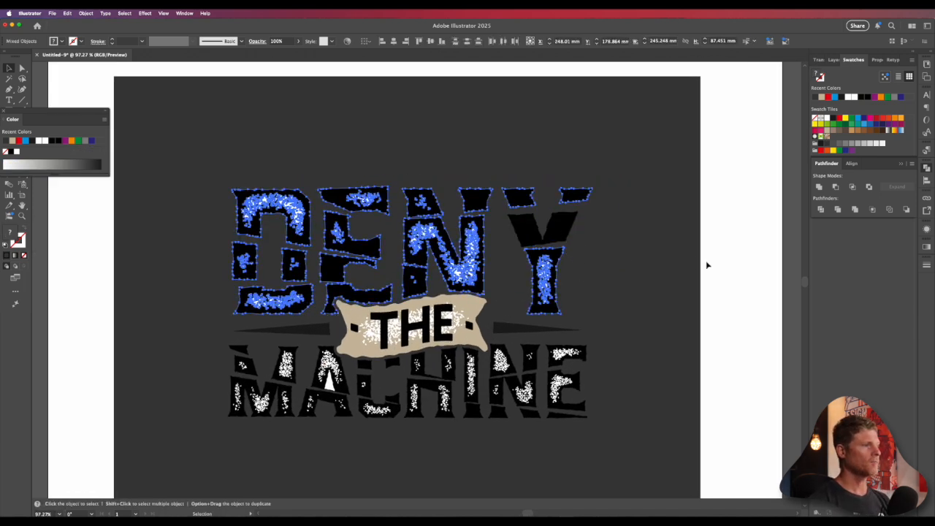
left_click(568, 268)
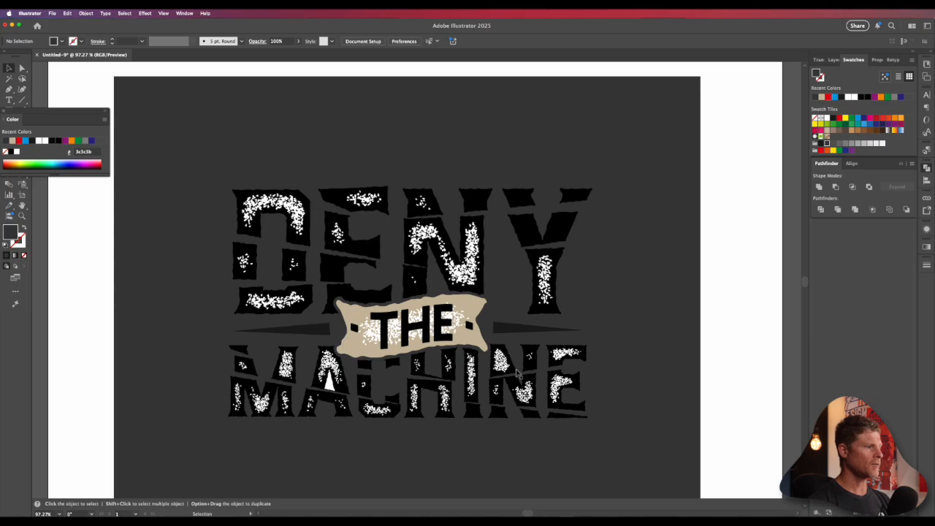
Step: Ungroup the traced MACHINE lettering into separate shapes
left_click(449, 326)
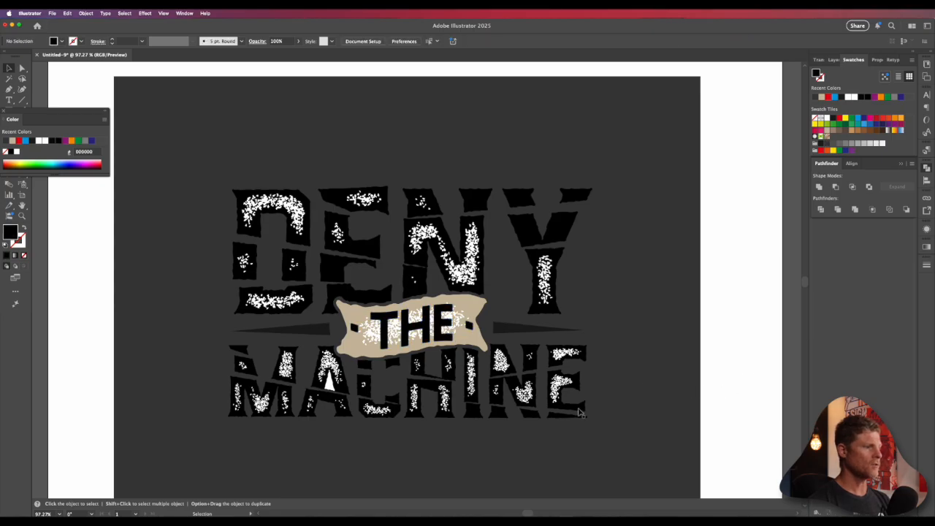
left_click(584, 410)
key("shift+super+g")
left_click(703, 376)
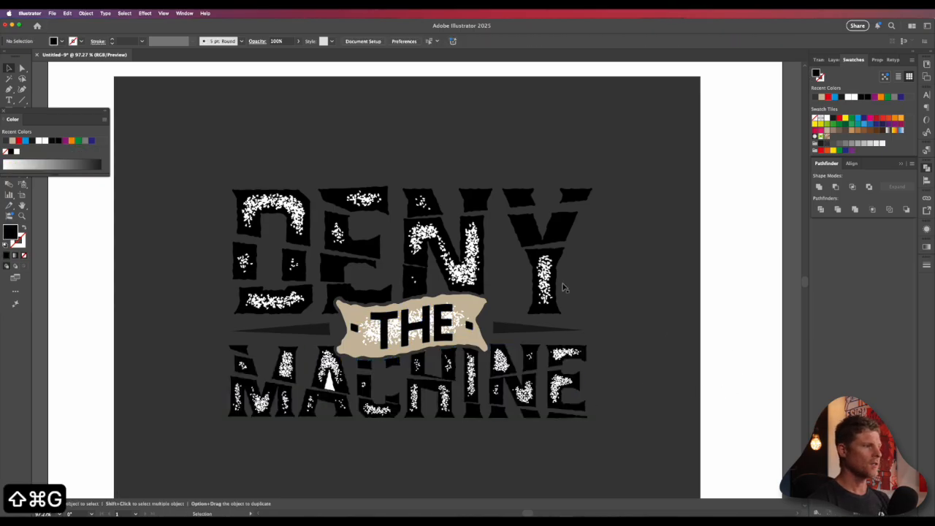
Step: Select a white speckle shape in the Y, extend the selection to all objects with the same white fill, and delete them
left_click(544, 272)
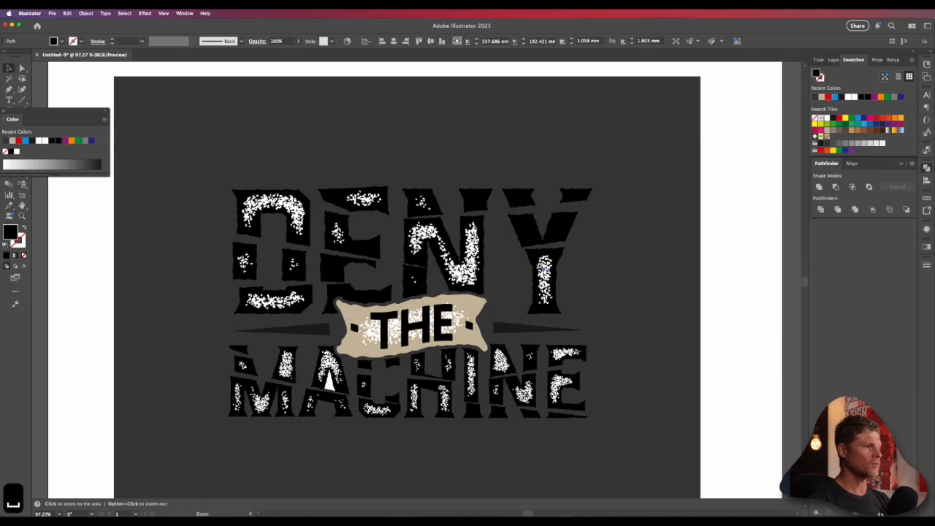
left_click_drag(543, 267, 585, 268)
left_click(544, 263)
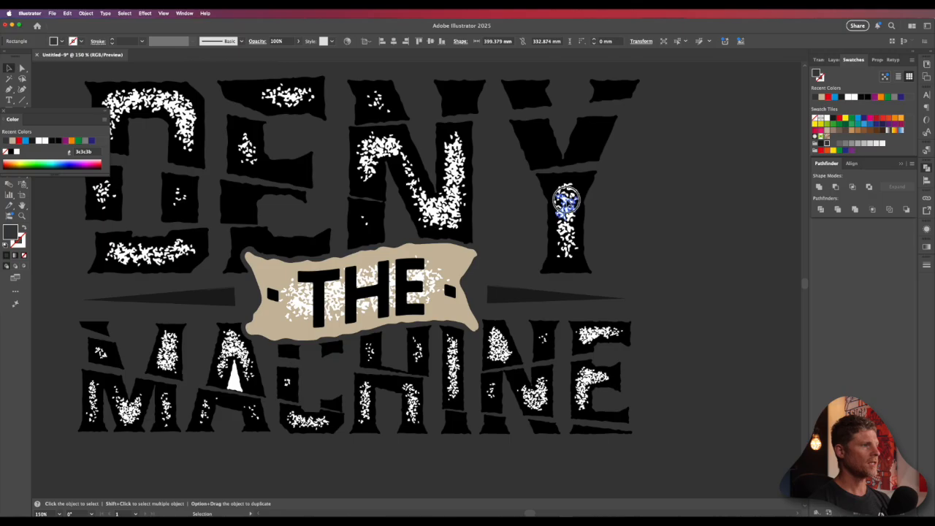
left_click(567, 206)
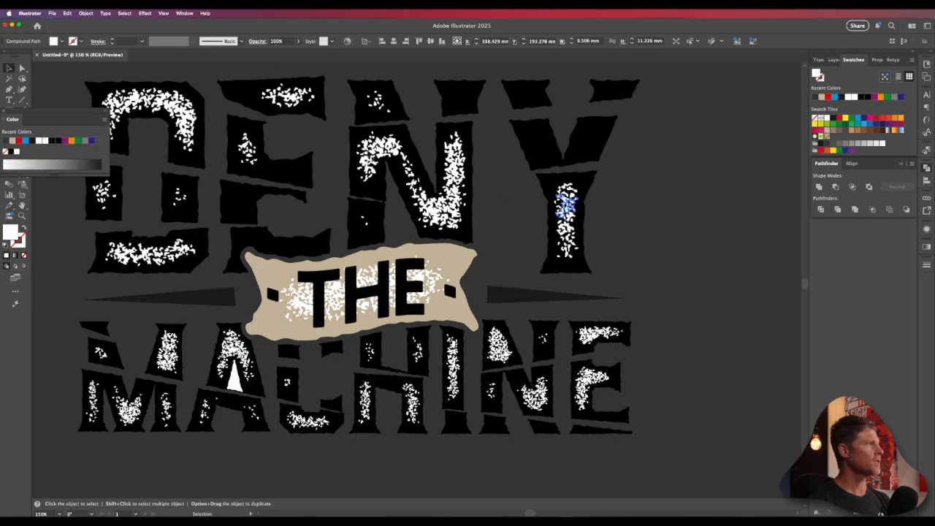
left_click(124, 12)
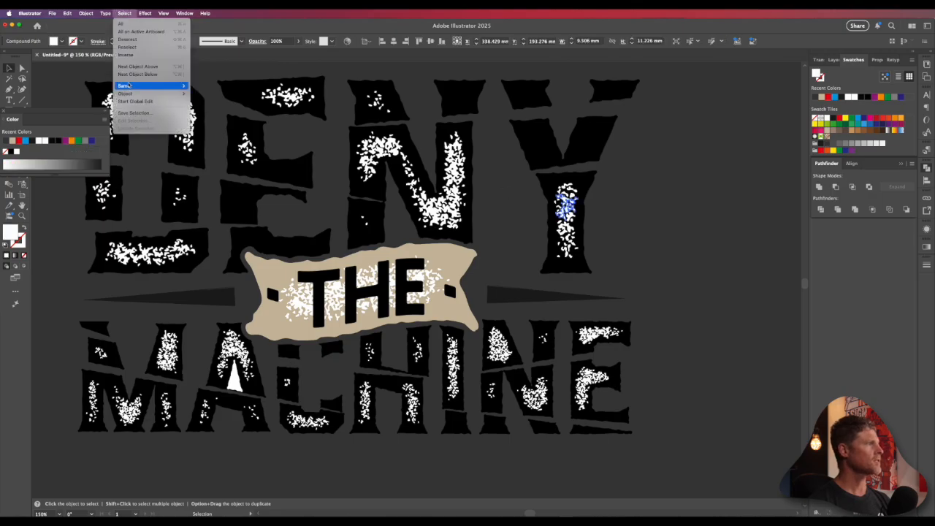
mouse_move(150, 86)
left_click(226, 124)
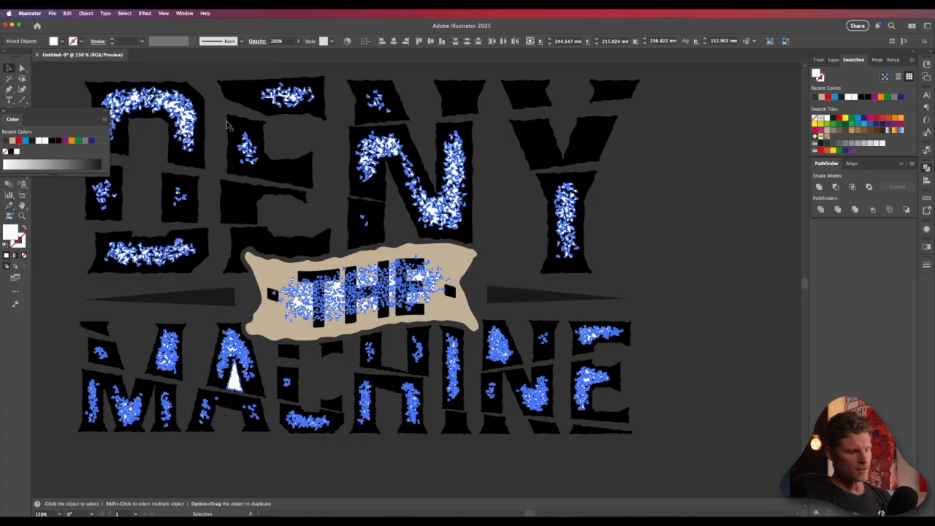
key("BackSpace")
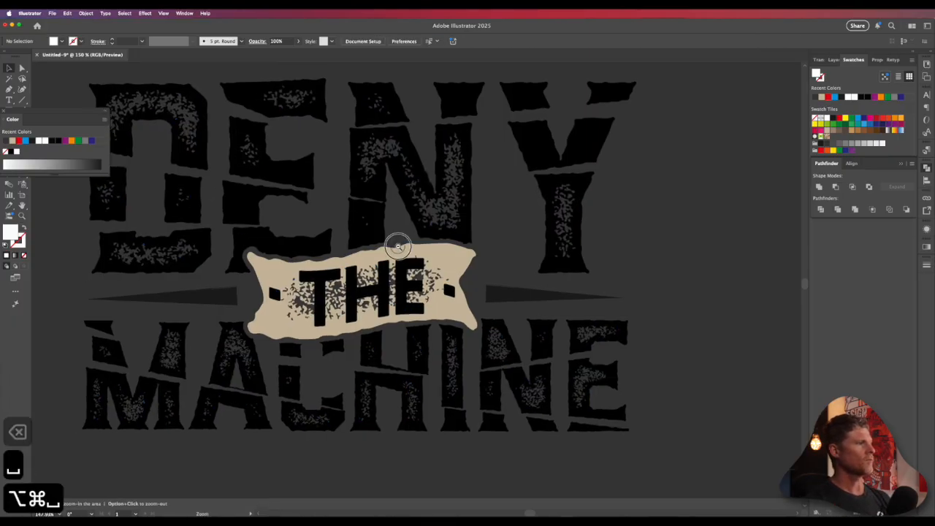
Step: Select all DENY and MACHINE letter pieces plus the two wedges beside the banner, and fill them with white
left_click(396, 241, "alt+super")
left_click_drag(398, 246, 437, 200)
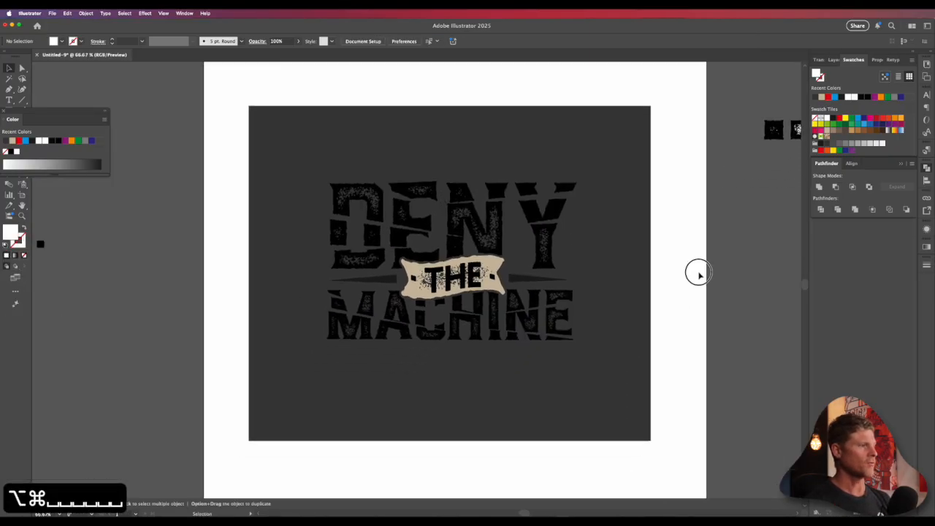
left_click(552, 220)
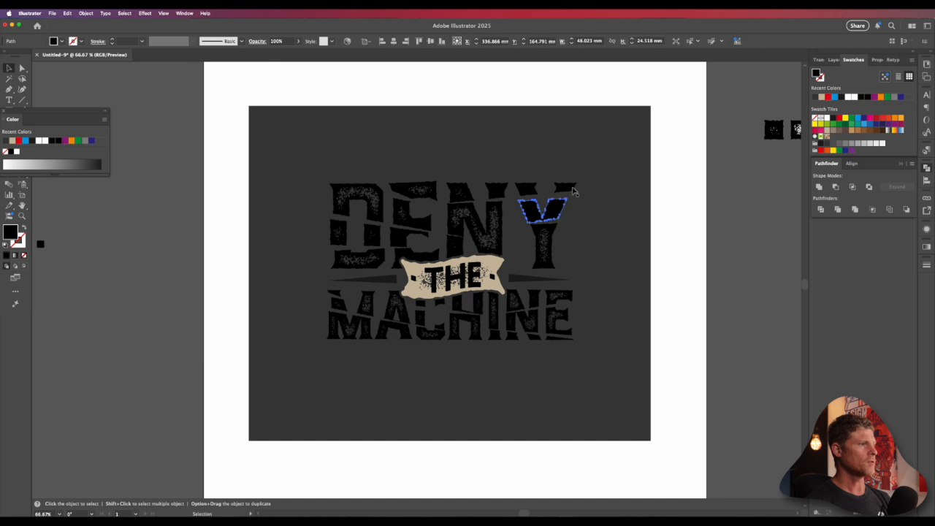
left_click_drag(603, 105, 311, 254)
left_click_drag(681, 378, 250, 307)
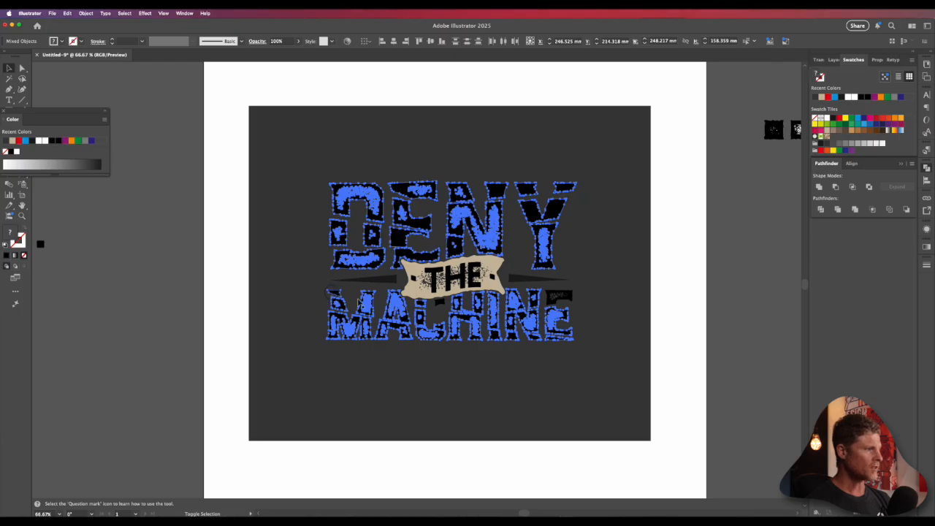
left_click(563, 302, "shift")
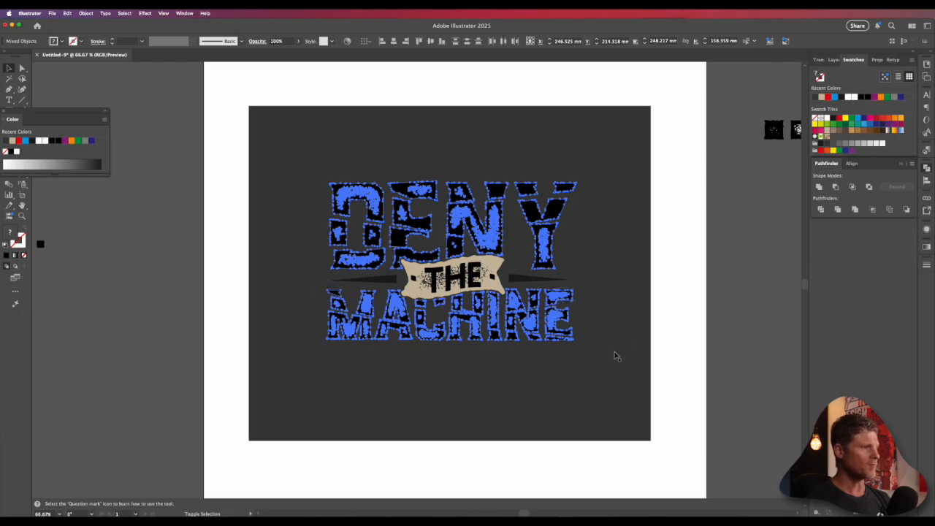
left_click(522, 282, "shift")
left_click(395, 283, "shift")
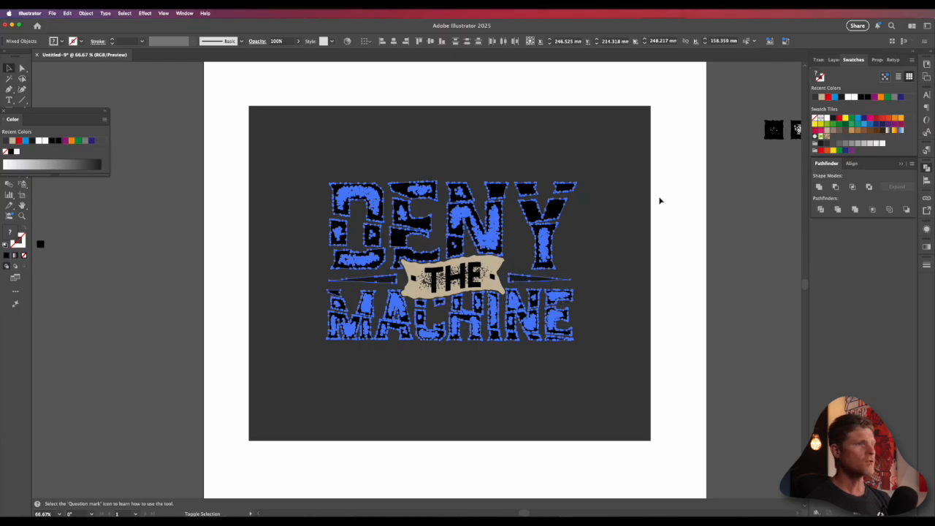
left_click(828, 120)
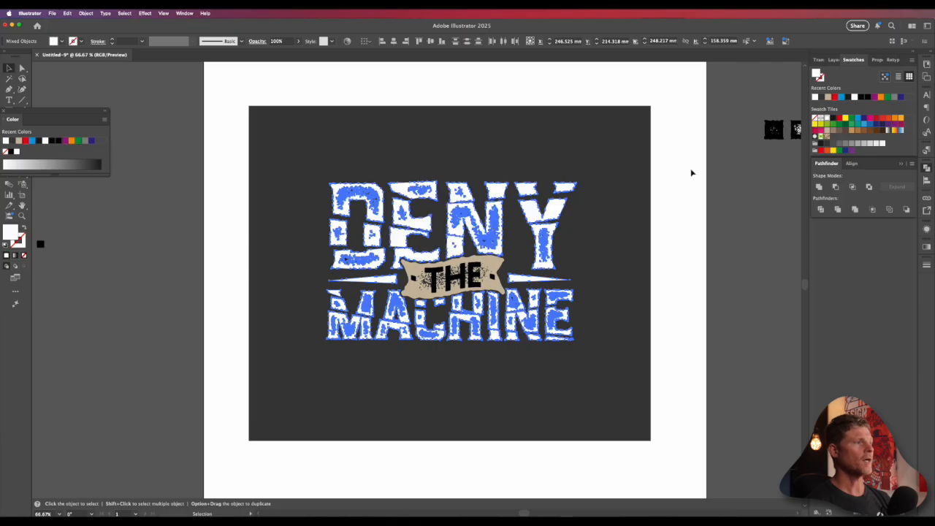
Step: Fill the background rectangle with the near-black swatch 1d1d1b and deselect it
left_click(633, 145)
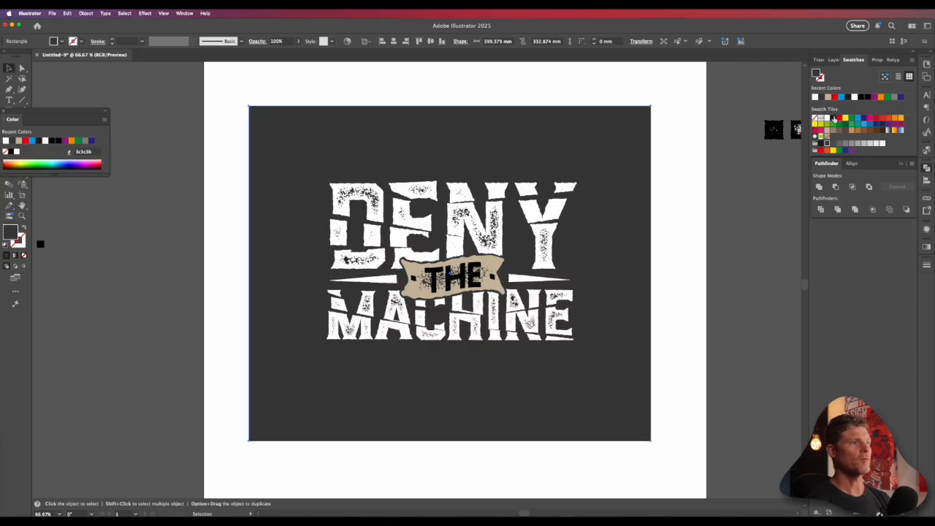
left_click(834, 118)
left_click(706, 209)
Step: Fill the THE lettering and its two side dots on the banner with white, and deselect them
left_click_drag(660, 277, 702, 247)
left_click_drag(534, 267, 574, 252)
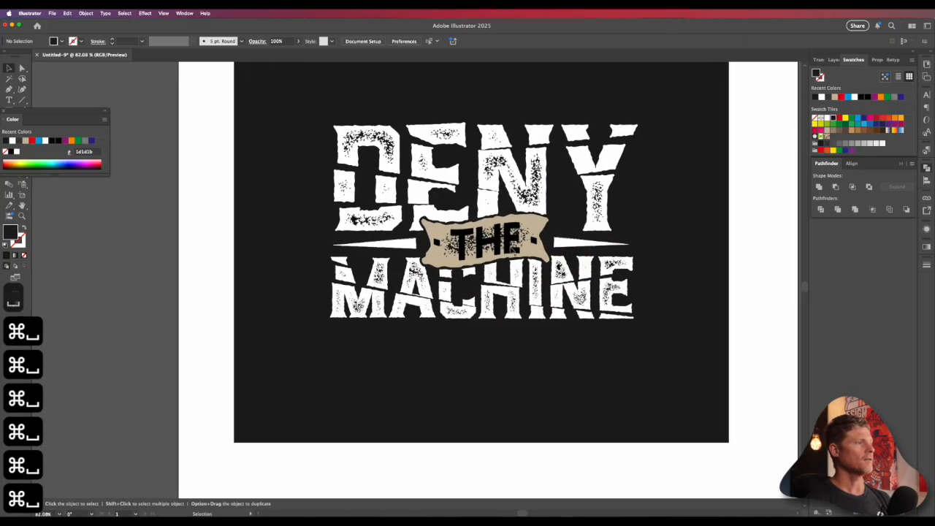
left_click(515, 250)
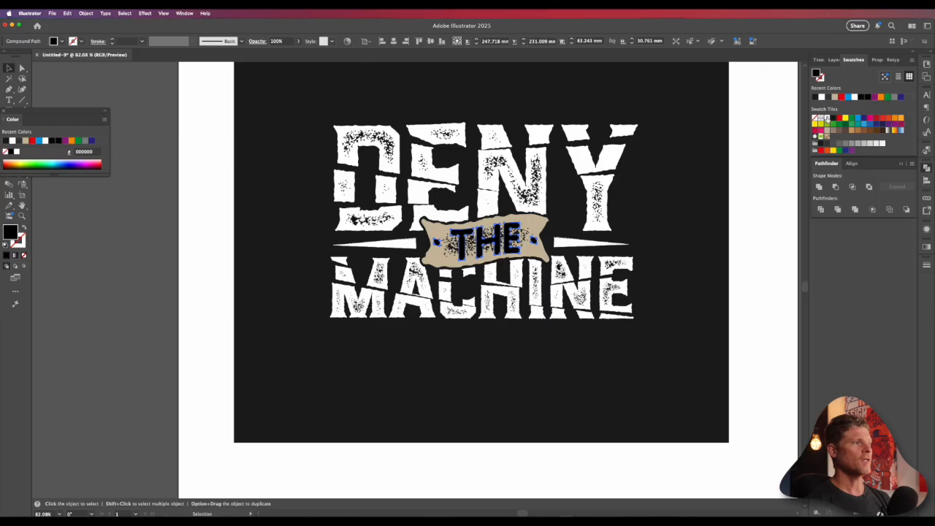
left_click(828, 119)
left_click(733, 228)
left_click(506, 267, "alt+super")
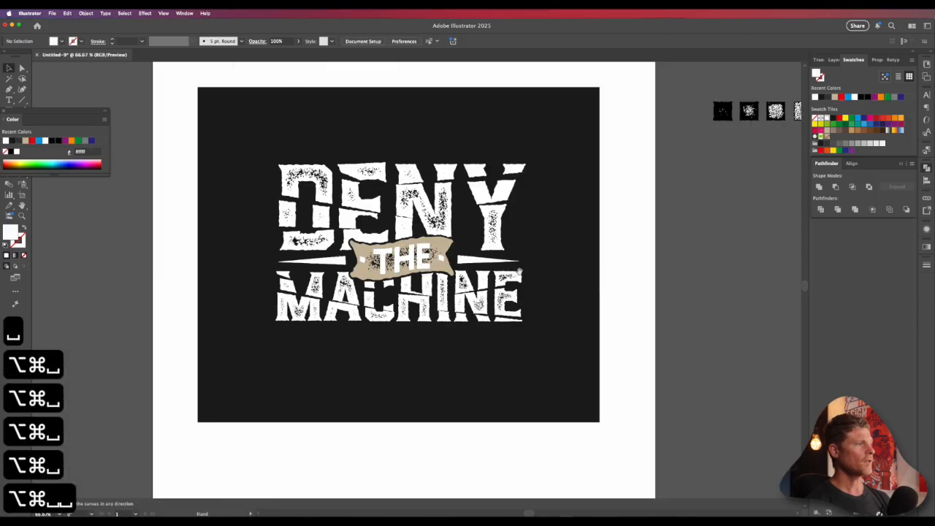
left_click_drag(519, 272, 577, 268)
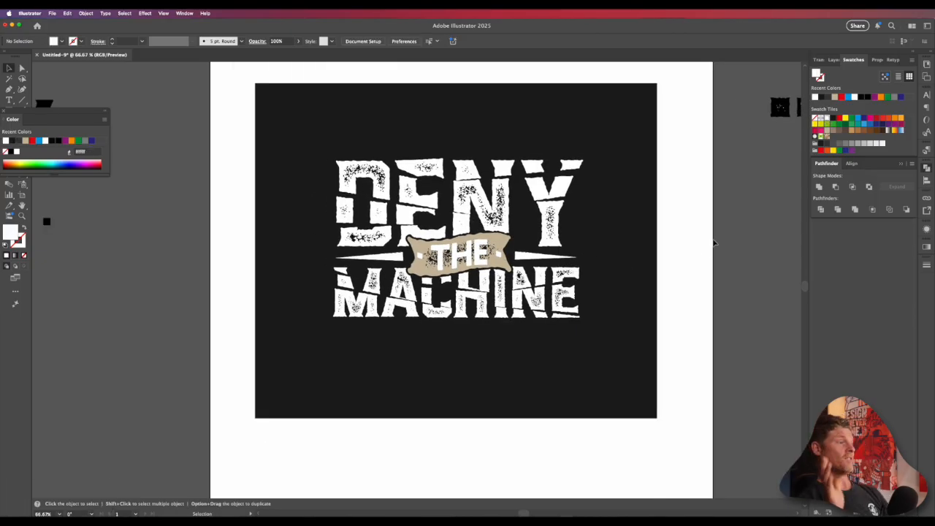